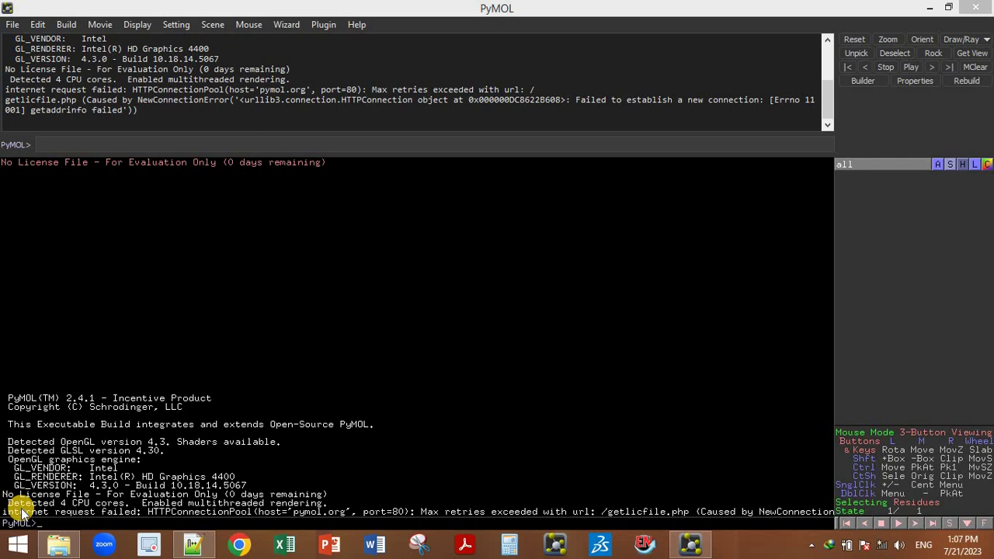
# Load protein.pdbqt and ligand1_out.pdbqt from the docked-files folder into PyMOL, and get the folder window out of the way.
pyautogui.click(56, 546)
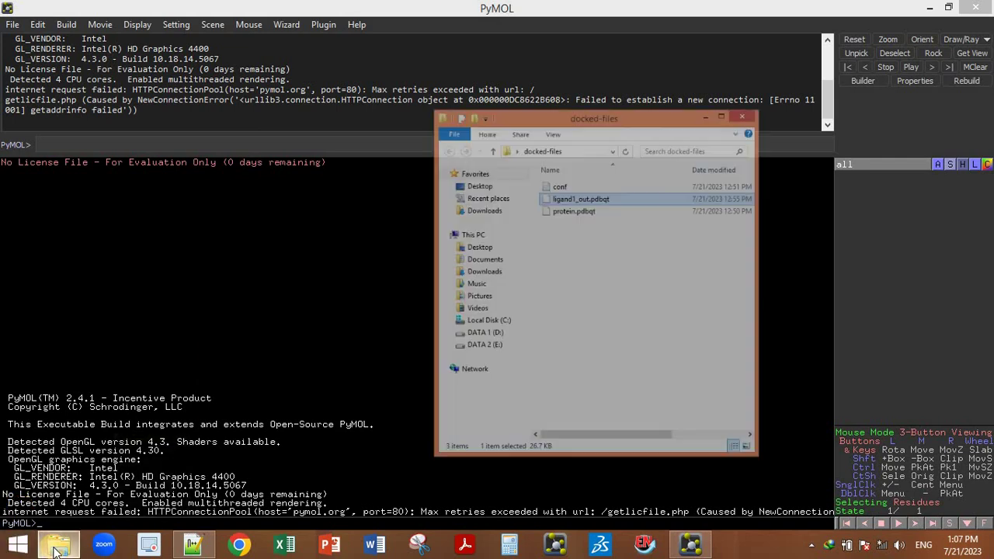
pyautogui.click(699, 128)
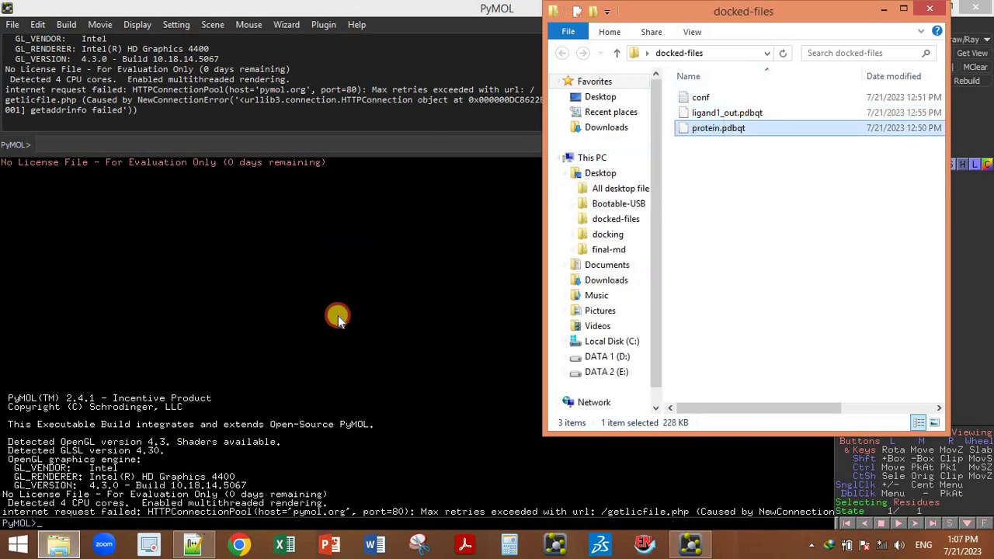
pyautogui.moveTo(338, 317); pyautogui.dragTo(338, 316)
pyautogui.moveTo(727, 114); pyautogui.dragTo(339, 388)
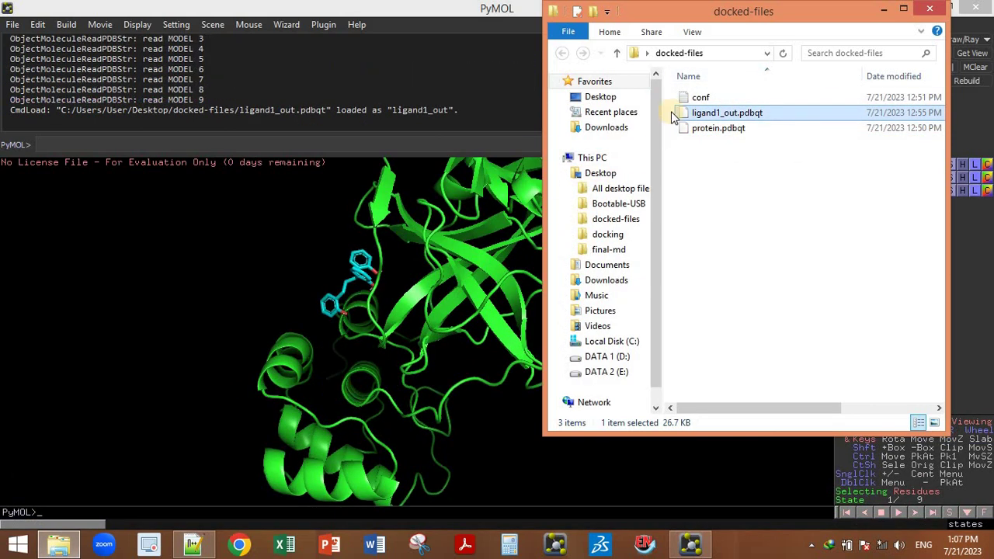
pyautogui.click(886, 9)
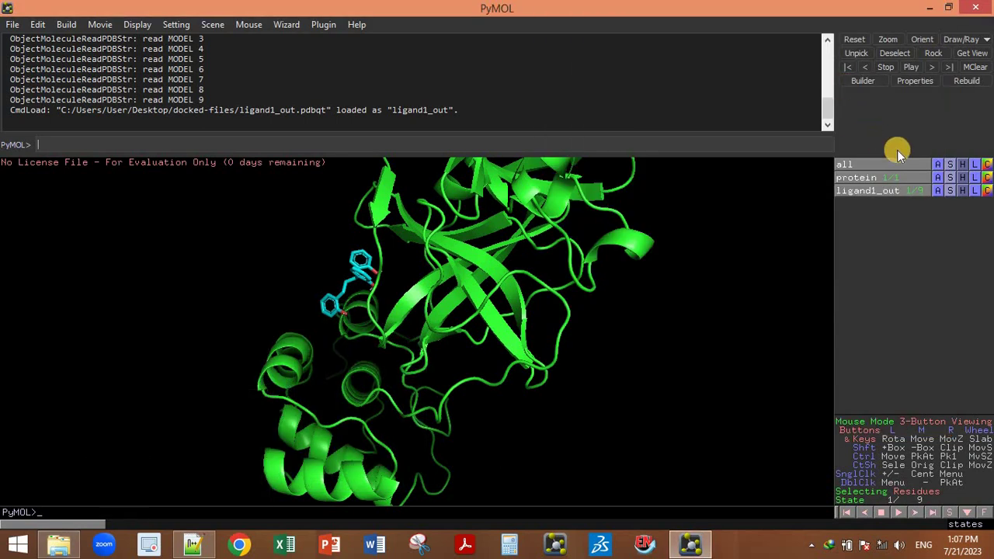
# Apply the ligands preset to all loaded objects.
pyautogui.click(939, 164)
pyautogui.moveTo(922, 220)
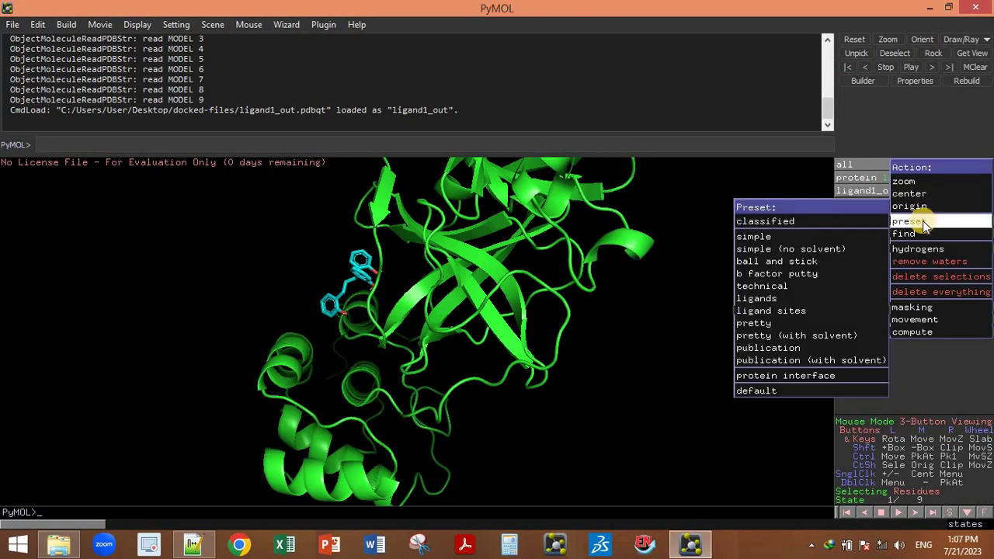
pyautogui.click(778, 297)
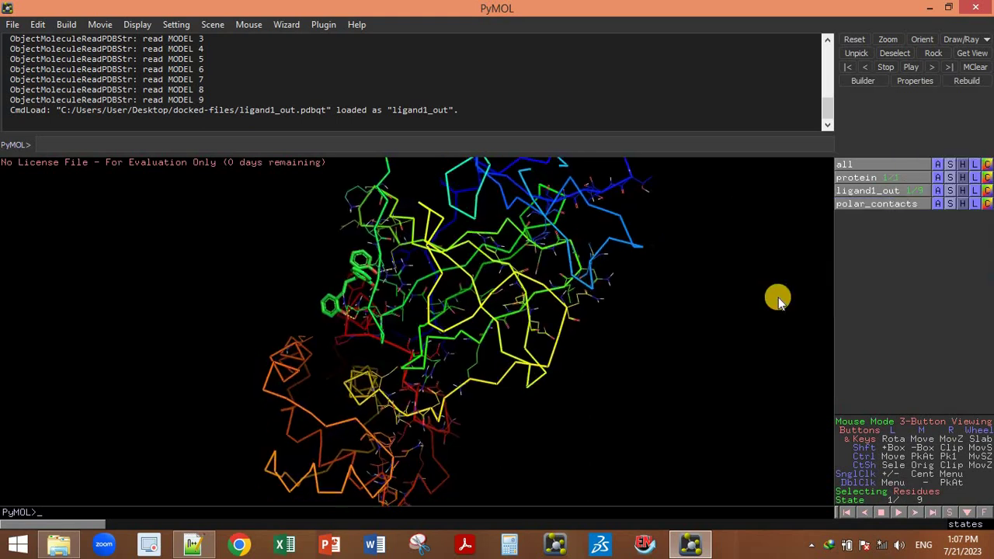
# Examine the docked ligand and its dashed polar contacts with the protein from several angles and distances.
pyautogui.moveTo(778, 297); pyautogui.dragTo(501, 312)
pyautogui.moveTo(581, 339); pyautogui.dragTo(498, 282)
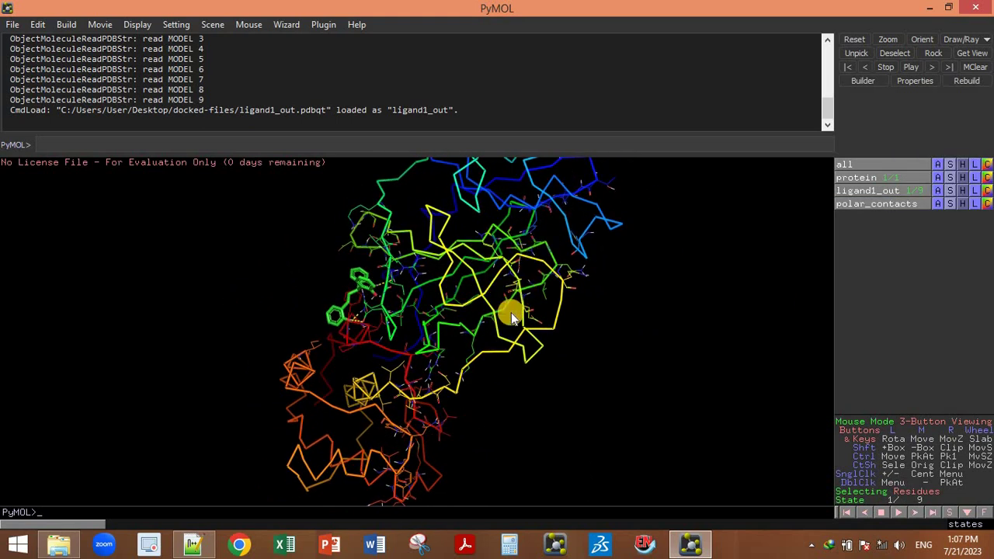
pyautogui.moveTo(511, 312); pyautogui.dragTo(681, 445, button='right')
pyautogui.moveTo(428, 318); pyautogui.dragTo(355, 328)
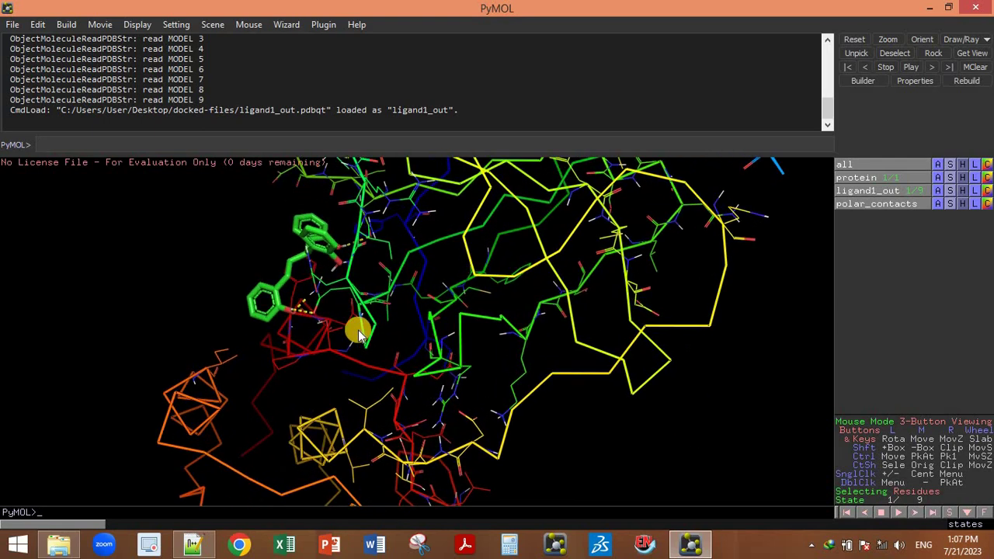
pyautogui.moveTo(284, 333); pyautogui.dragTo(307, 297)
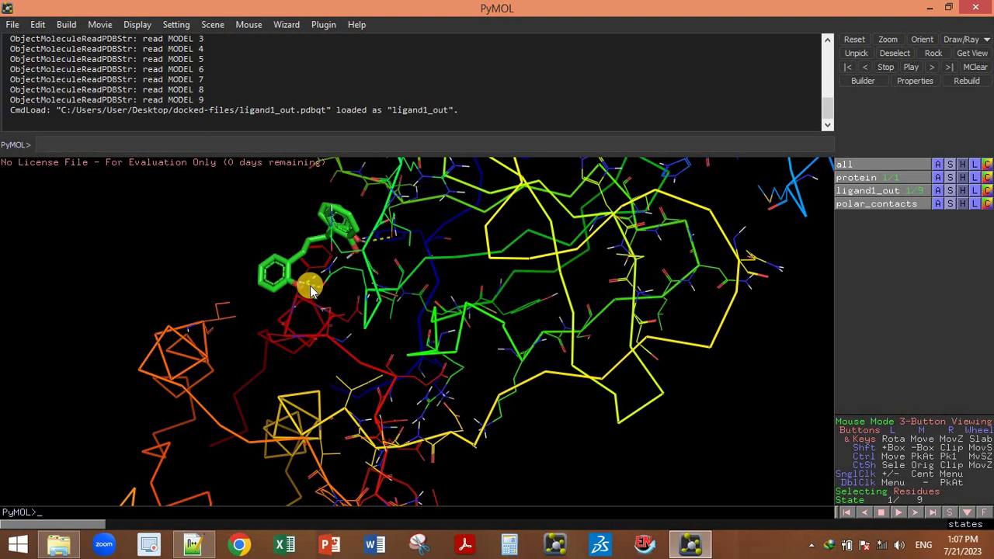
pyautogui.moveTo(373, 225); pyautogui.dragTo(348, 222)
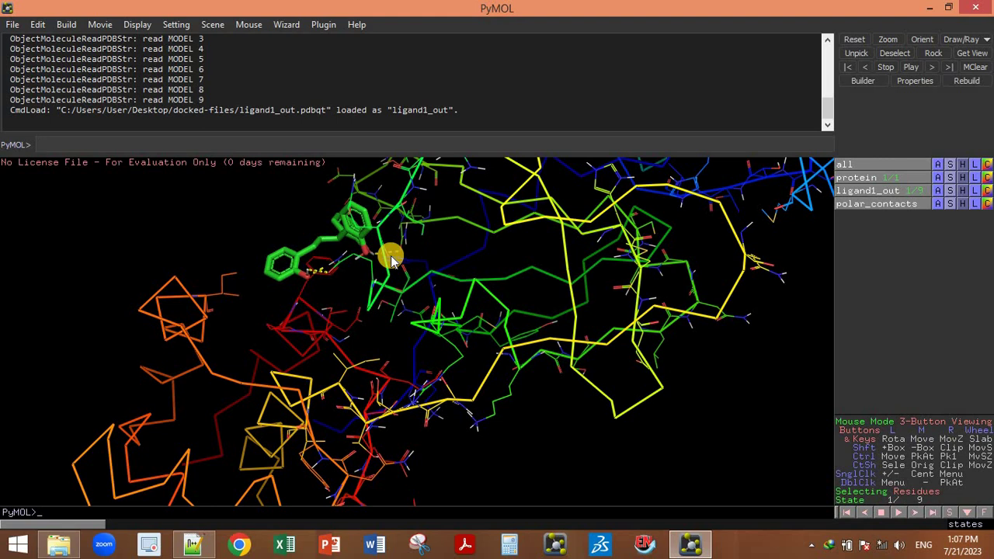
pyautogui.moveTo(402, 269); pyautogui.dragTo(398, 303)
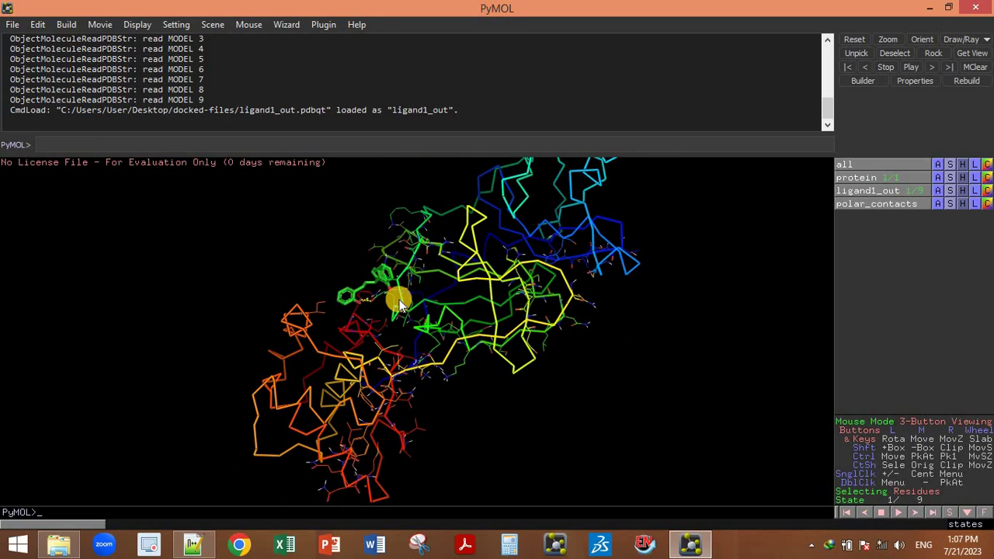
pyautogui.moveTo(548, 208); pyautogui.dragTo(567, 242)
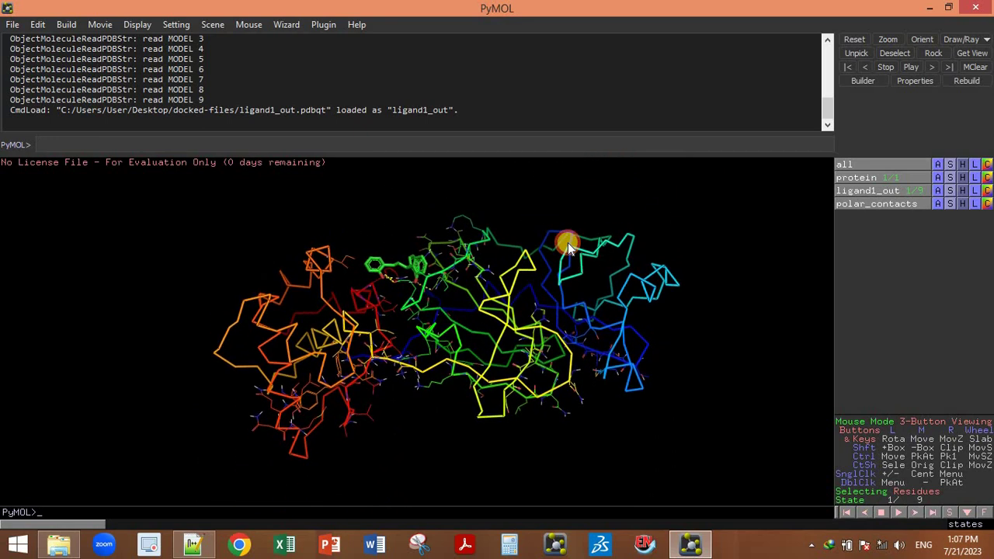
# Hide the ribbon representation of the protein object.
pyautogui.click(963, 178)
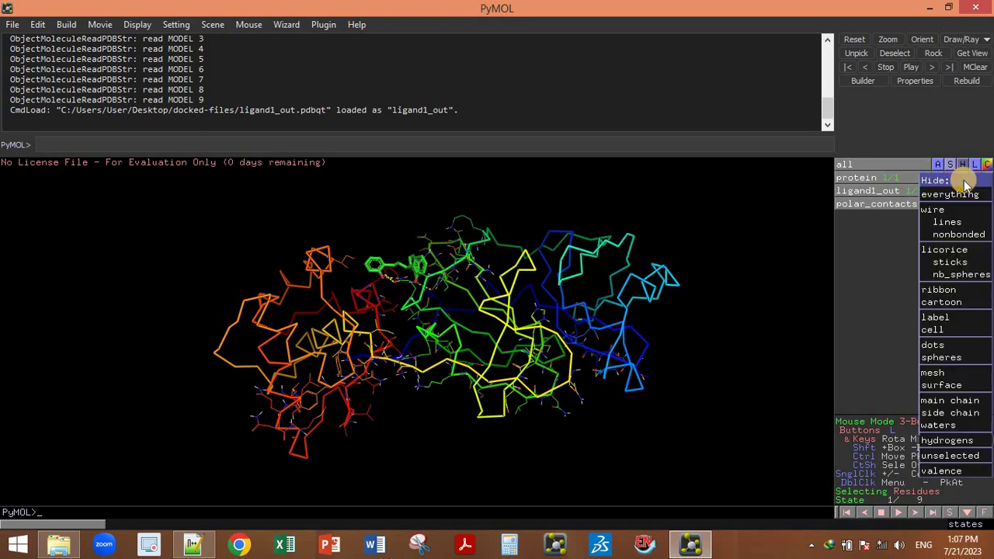
pyautogui.click(943, 289)
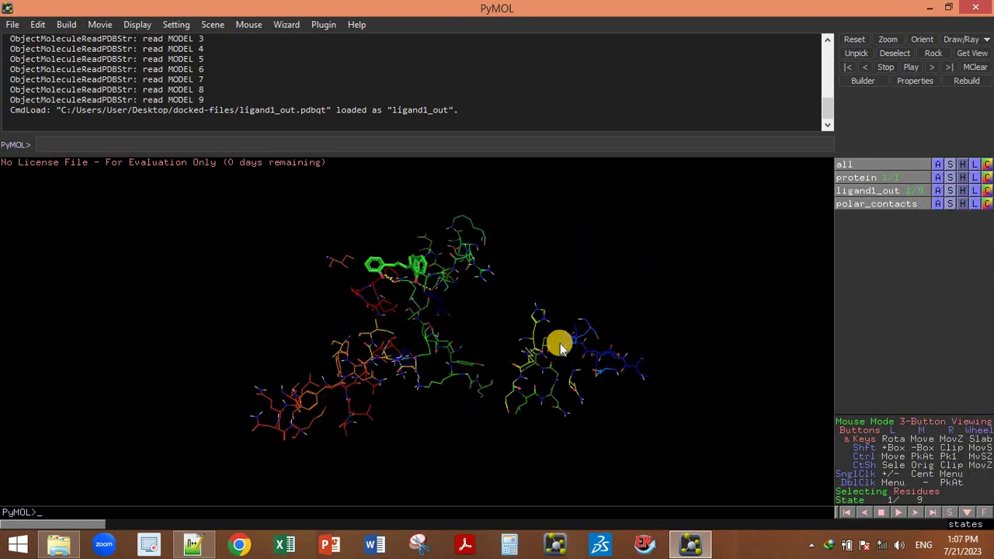
pyautogui.moveTo(412, 376); pyautogui.dragTo(327, 314)
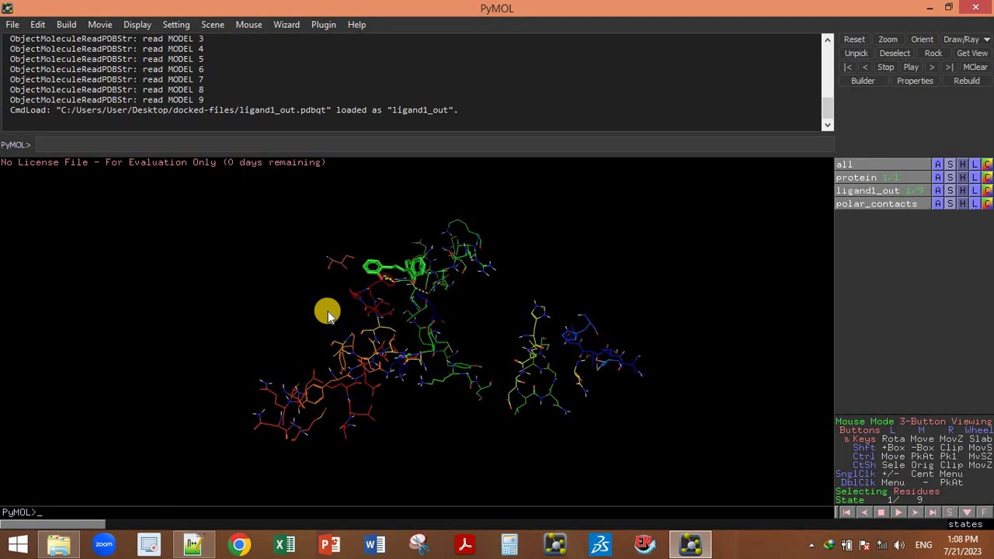
# Select the docked ligand molecule, rename the selection to ligand, and turn off its selection markers.
pyautogui.moveTo(479, 335); pyautogui.dragTo(443, 269)
pyautogui.click(443, 269)
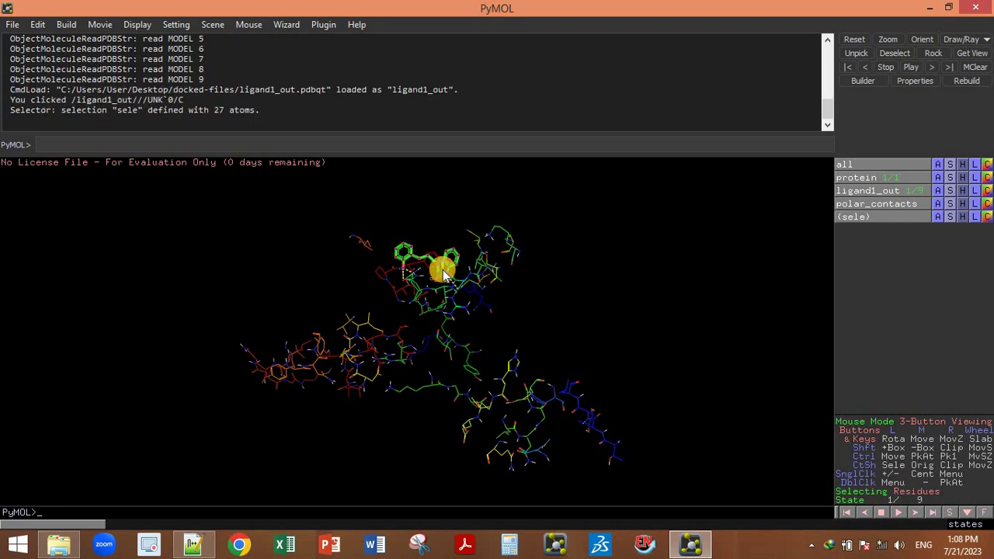
pyautogui.click(937, 216)
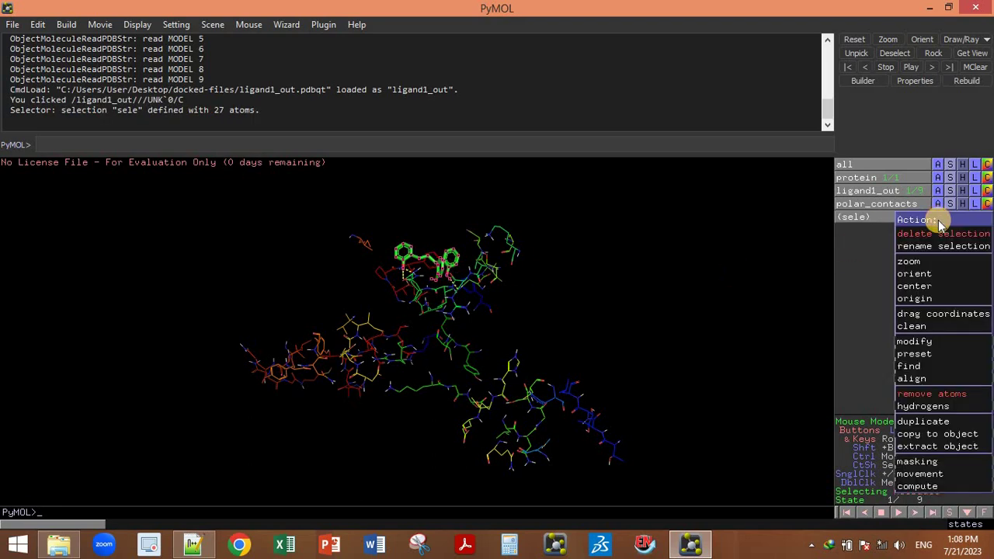
pyautogui.click(926, 247)
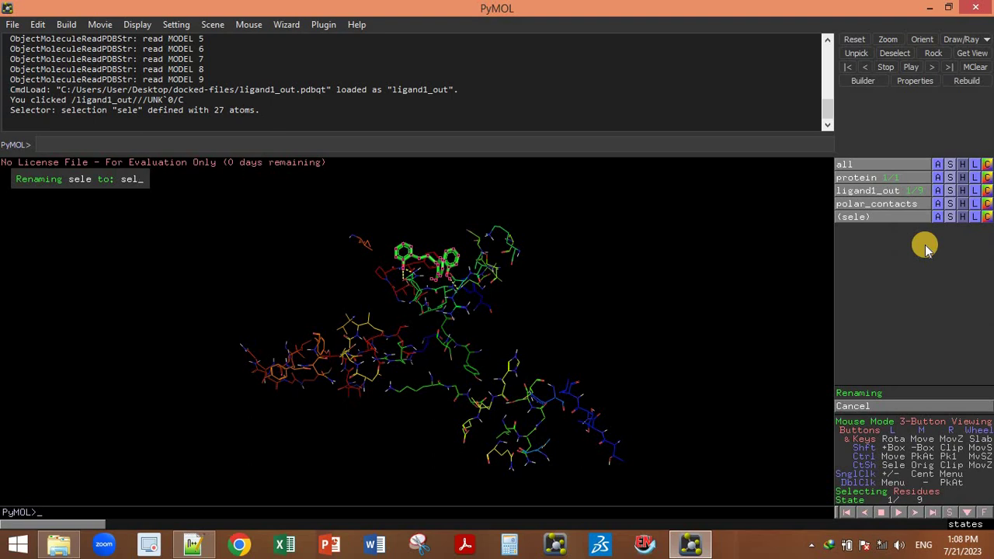
pyautogui.press('BackSpace')
pyautogui.press('BackSpace')
pyautogui.press('BackSpace')
pyautogui.write('ligand')
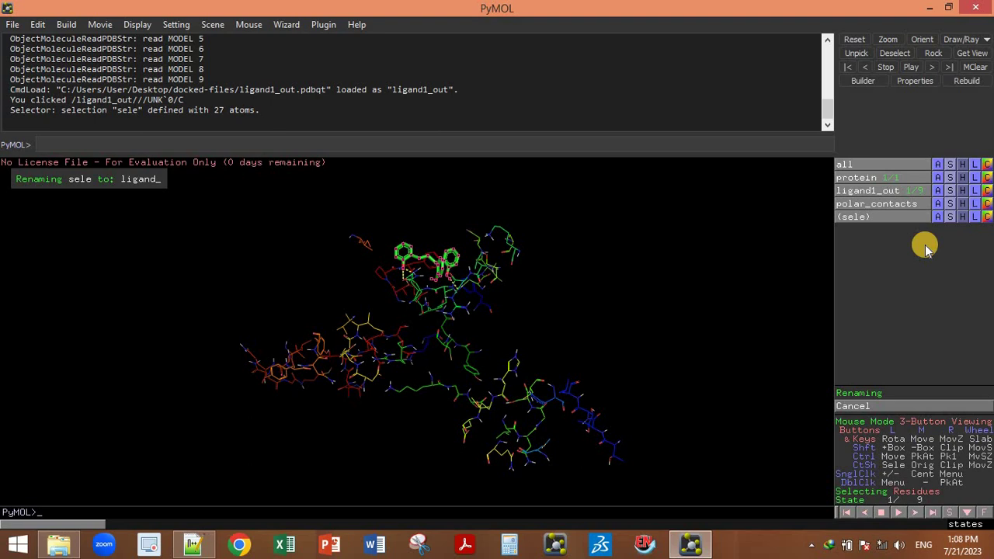
pyautogui.press('Return')
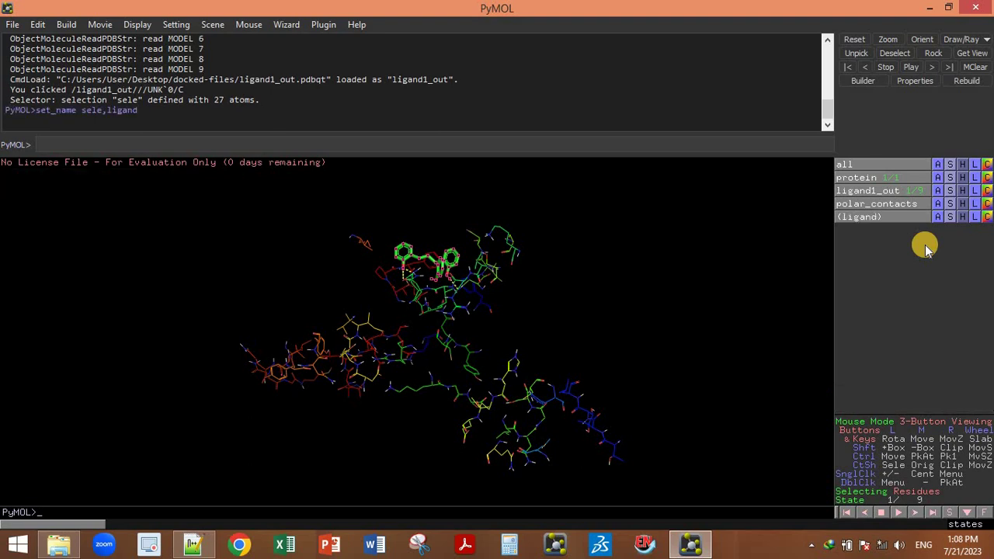
pyautogui.click(870, 219)
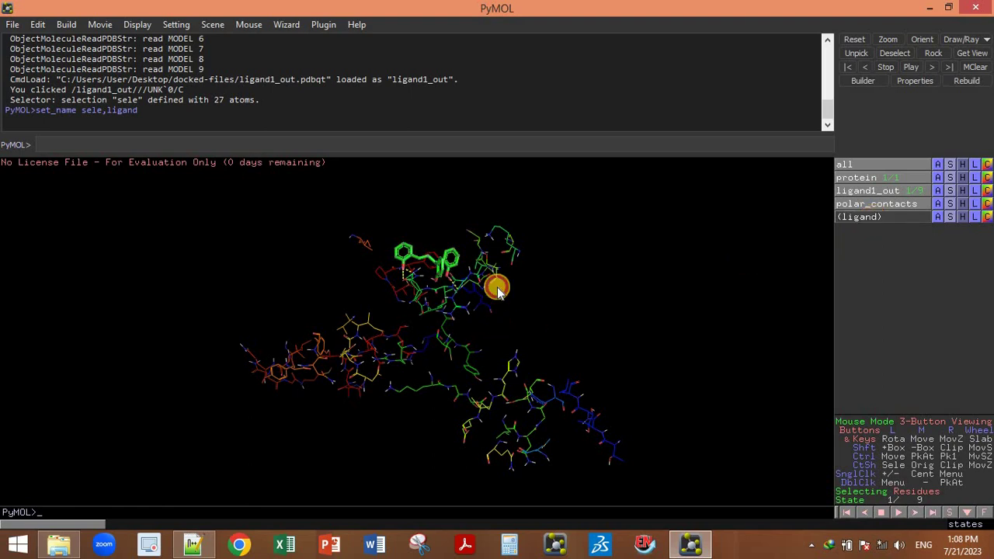
# Select the protein residues joined to the ligand by polar contacts: GLN110, LYS102 and ASN151.
pyautogui.moveTo(497, 282); pyautogui.dragTo(311, 339)
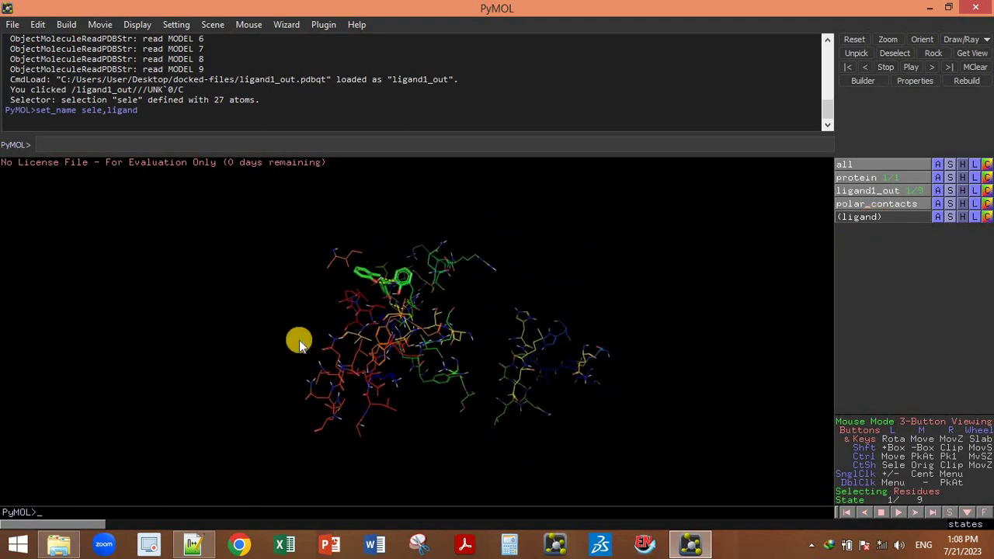
pyautogui.moveTo(395, 381); pyautogui.dragTo(579, 454, button='right')
pyautogui.moveTo(377, 287); pyautogui.dragTo(546, 356, button='right')
pyautogui.moveTo(416, 312); pyautogui.dragTo(346, 298)
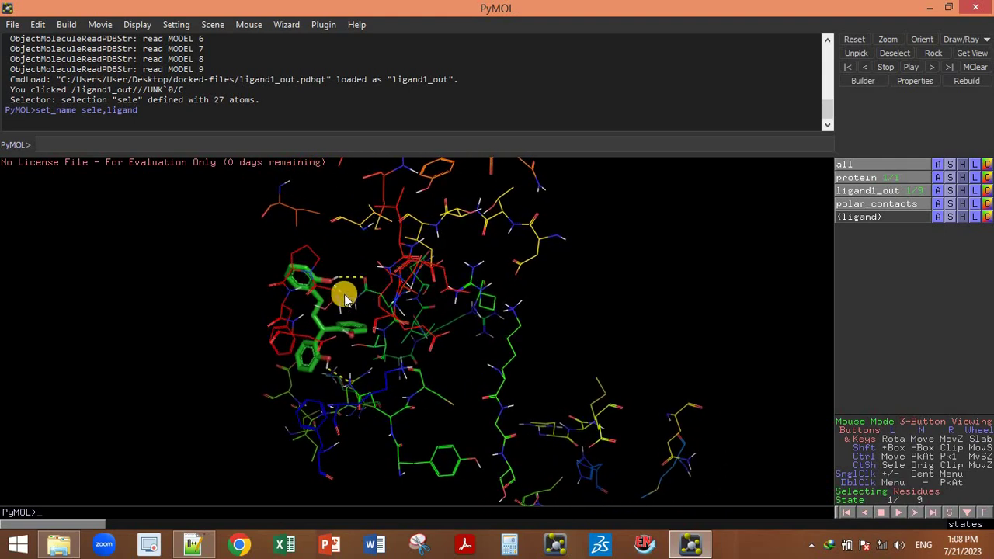
pyautogui.click(345, 298)
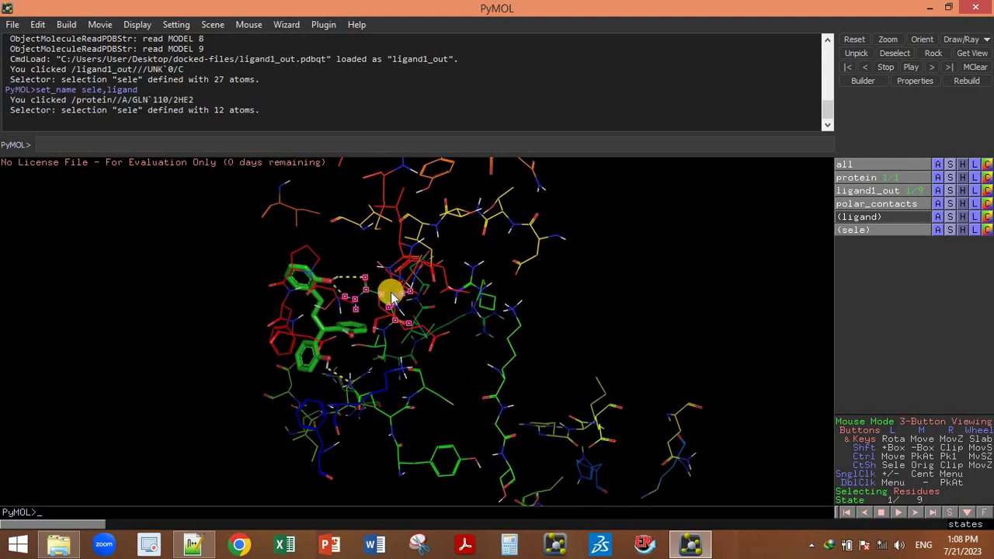
pyautogui.click(327, 376)
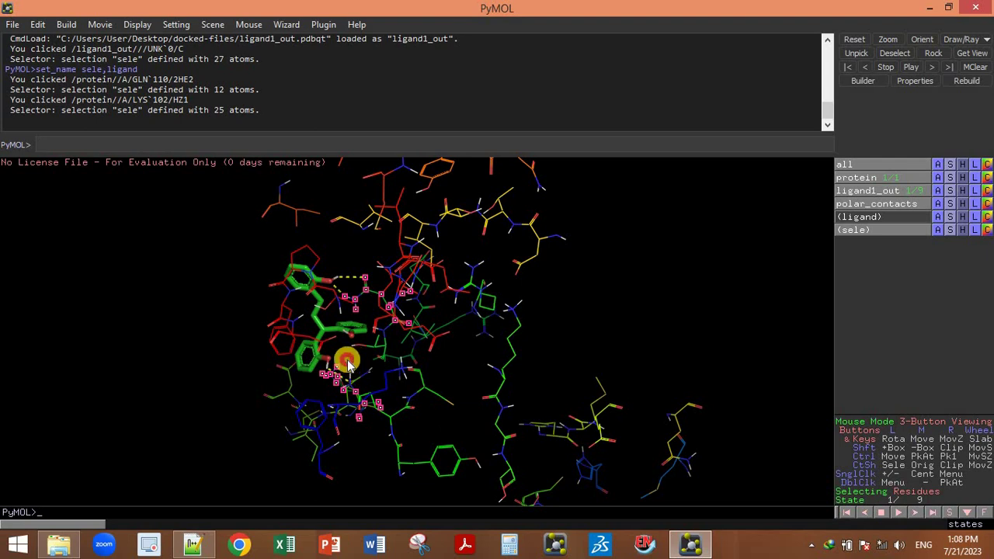
pyautogui.moveTo(346, 355); pyautogui.dragTo(333, 366)
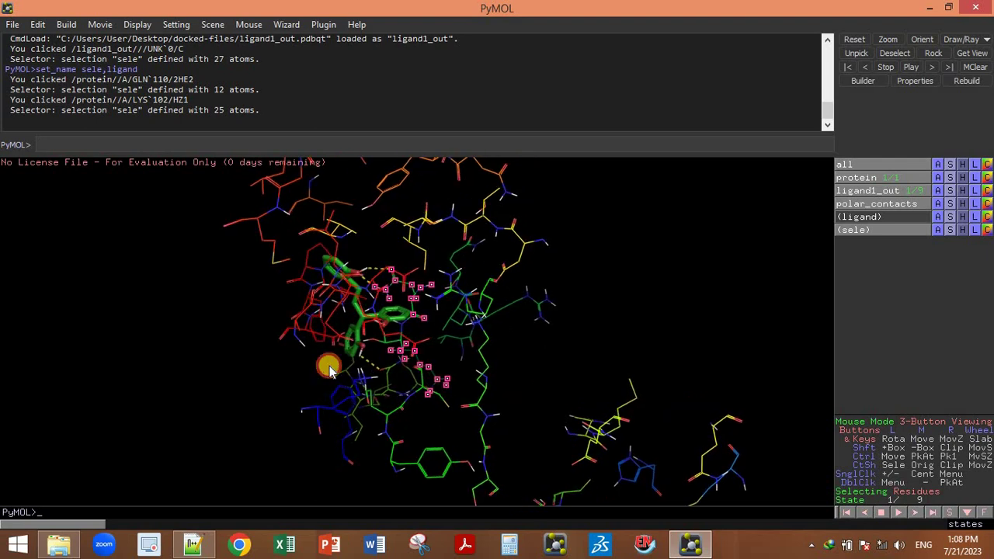
pyautogui.click(384, 369)
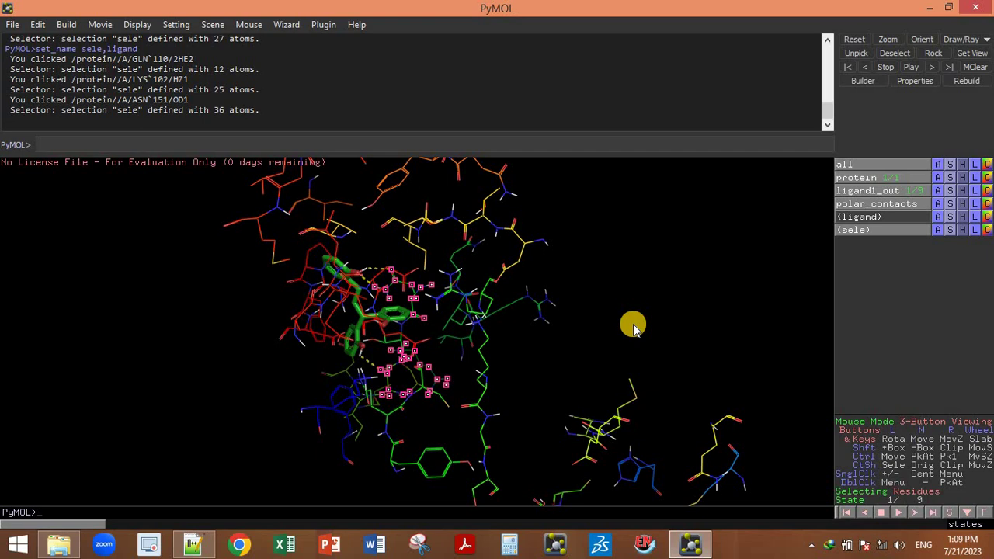
# Rename the selection of polar-contact residues to polar.
pyautogui.click(938, 230)
pyautogui.click(936, 260)
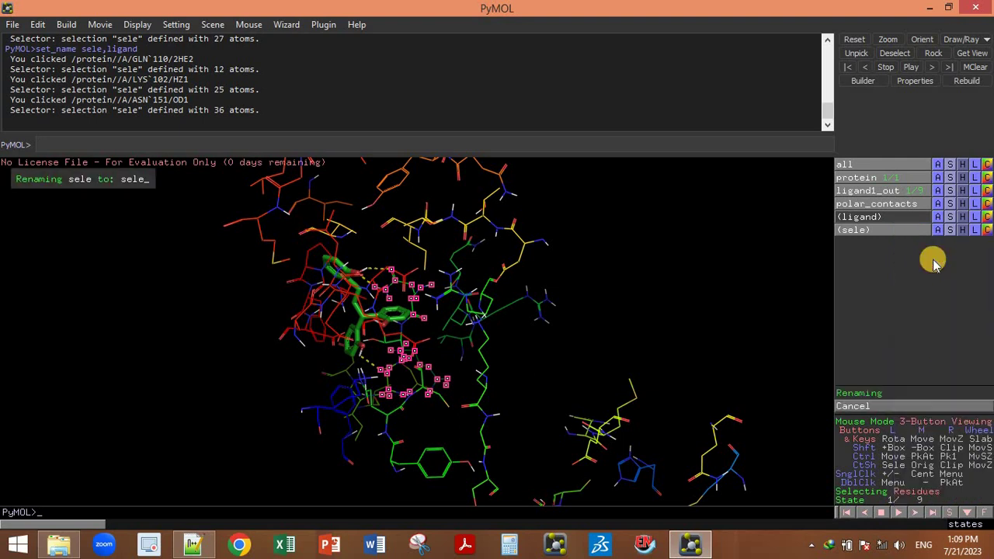
pyautogui.press('BackSpace')
pyautogui.press('BackSpace')
pyautogui.press('BackSpace')
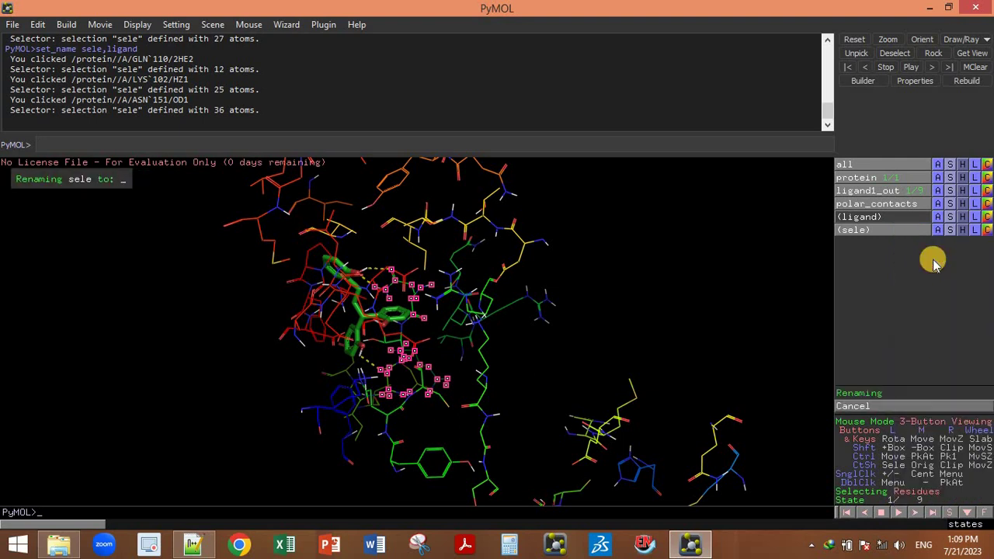
pyautogui.write('polar')
pyautogui.press('Return')
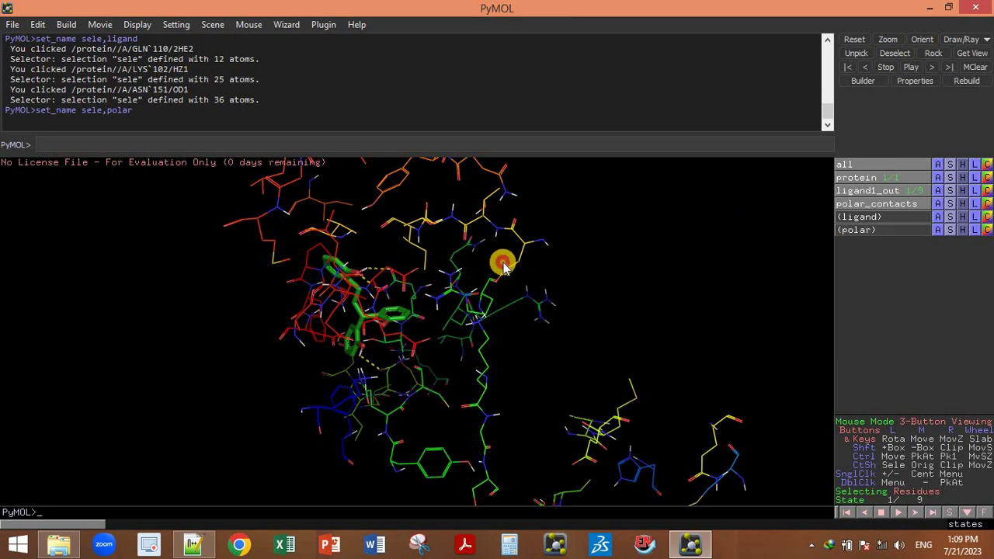
# Start a new selection of the other protein residues with ASP197, THR199, TYR239, VAL204, PRO293, MET276, GLY275 and ILE249.
pyautogui.click(455, 215)
pyautogui.click(392, 190)
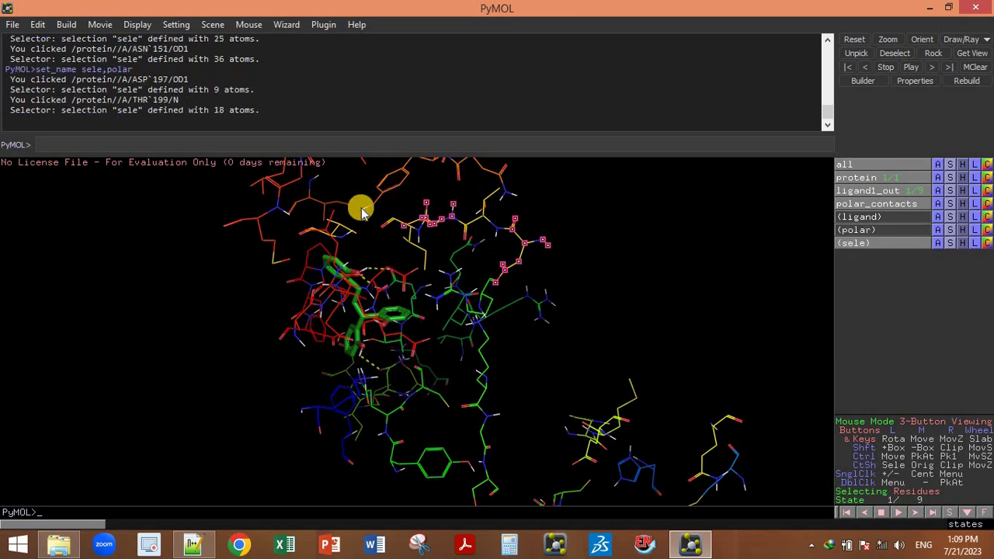
pyautogui.click(328, 232)
pyautogui.click(309, 272)
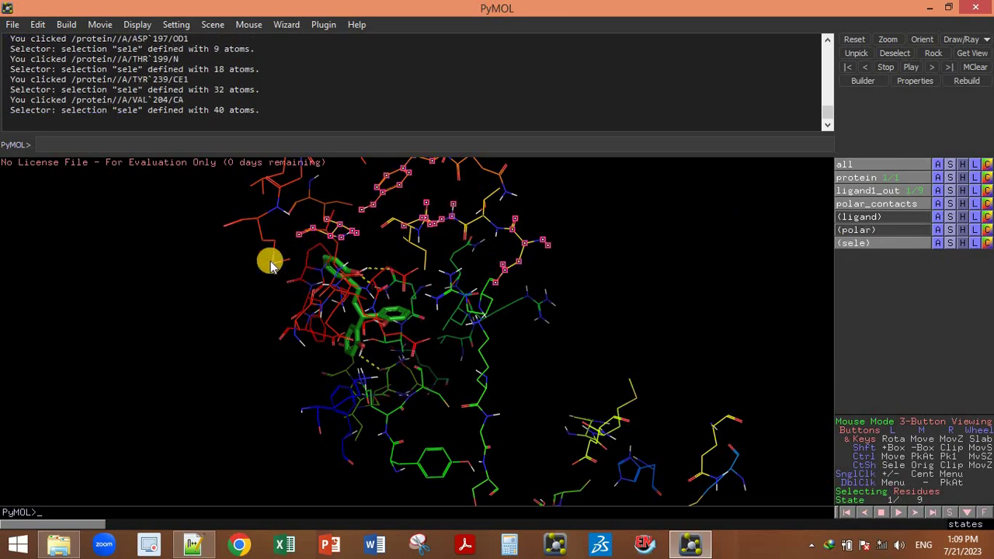
pyautogui.click(262, 226)
pyautogui.click(280, 184)
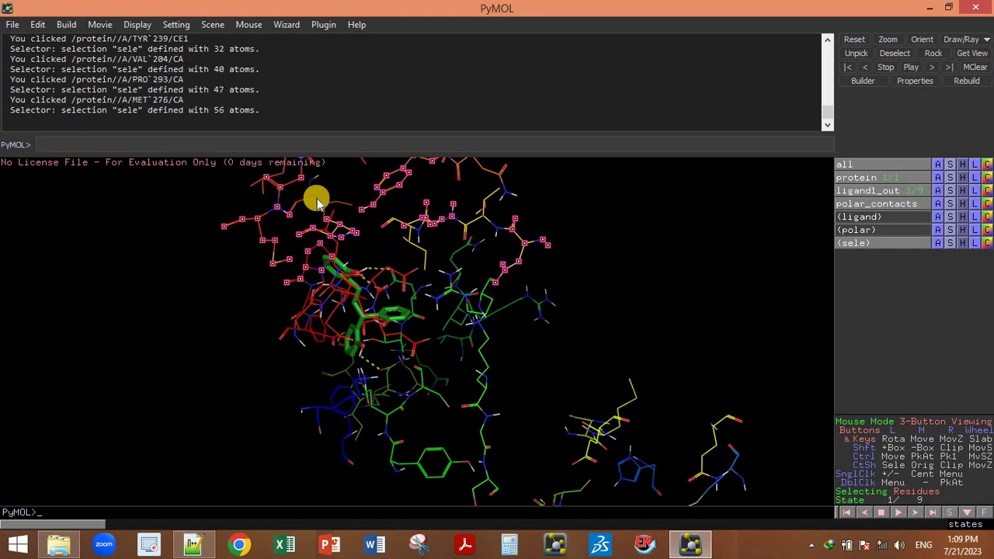
pyautogui.click(317, 200)
pyautogui.click(488, 170)
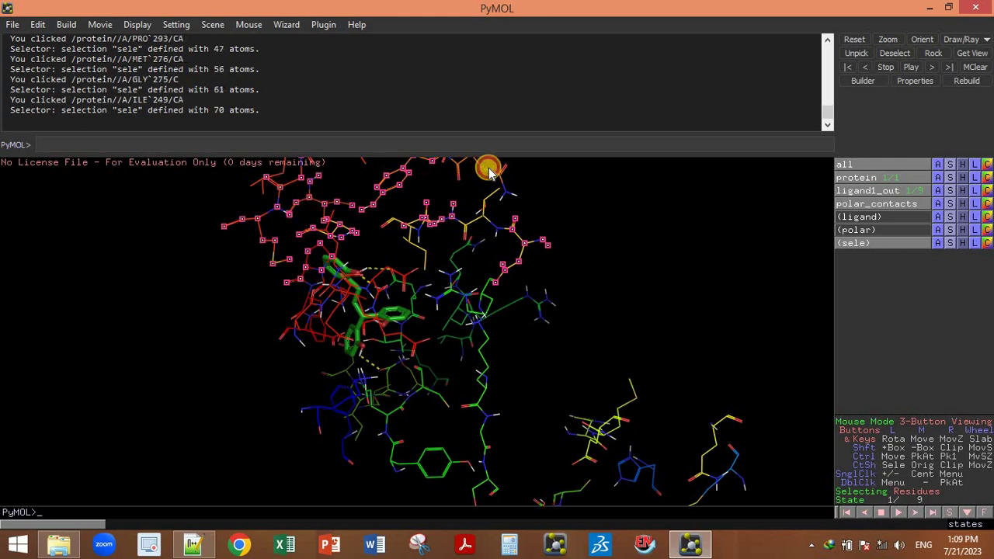
# Add residues ASN238, THR198, GLN107, ARG105, ILE106, VAL104, LYS137 and LYS102 to the current selection.
pyautogui.click(483, 212)
pyautogui.click(448, 286)
pyautogui.click(466, 305)
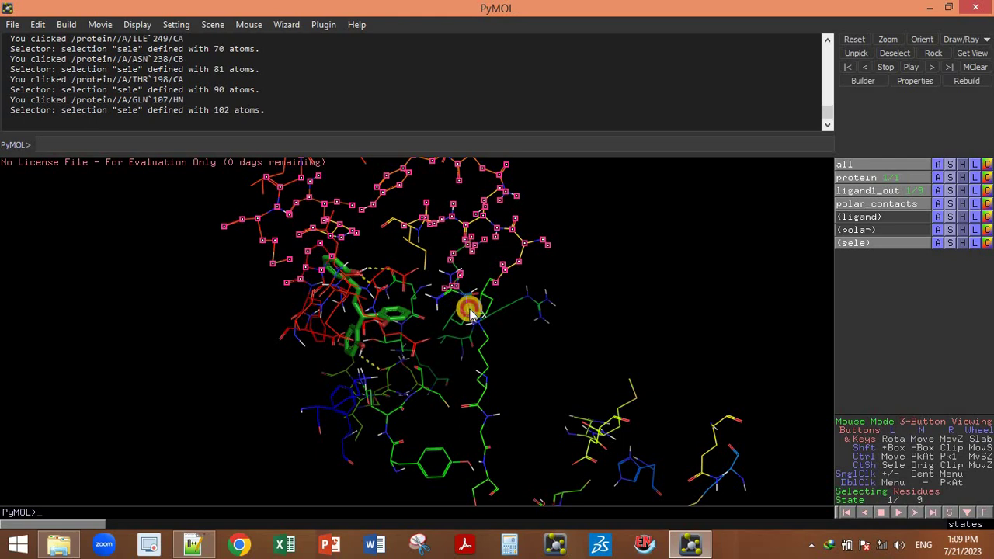
pyautogui.click(470, 319)
pyautogui.click(456, 340)
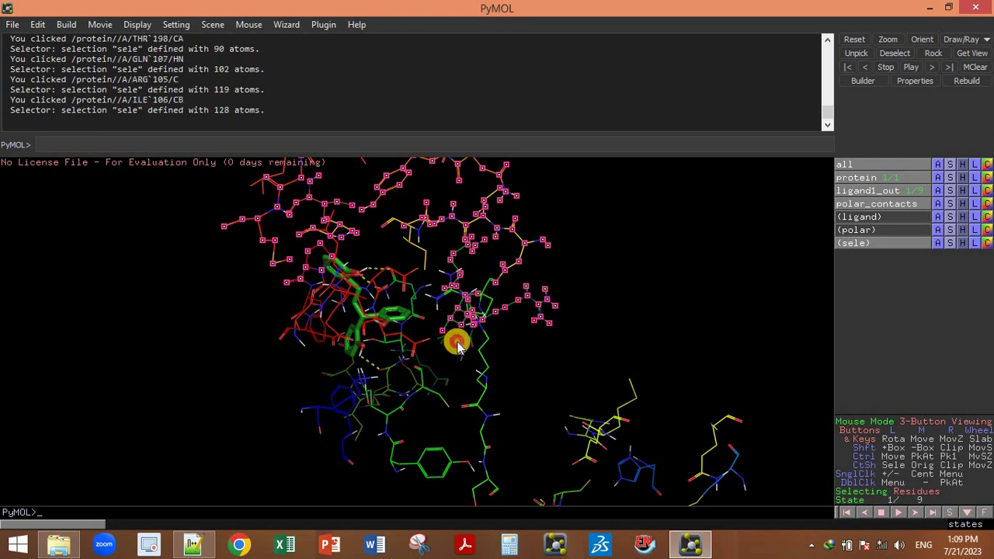
pyautogui.click(477, 354)
pyautogui.click(437, 380)
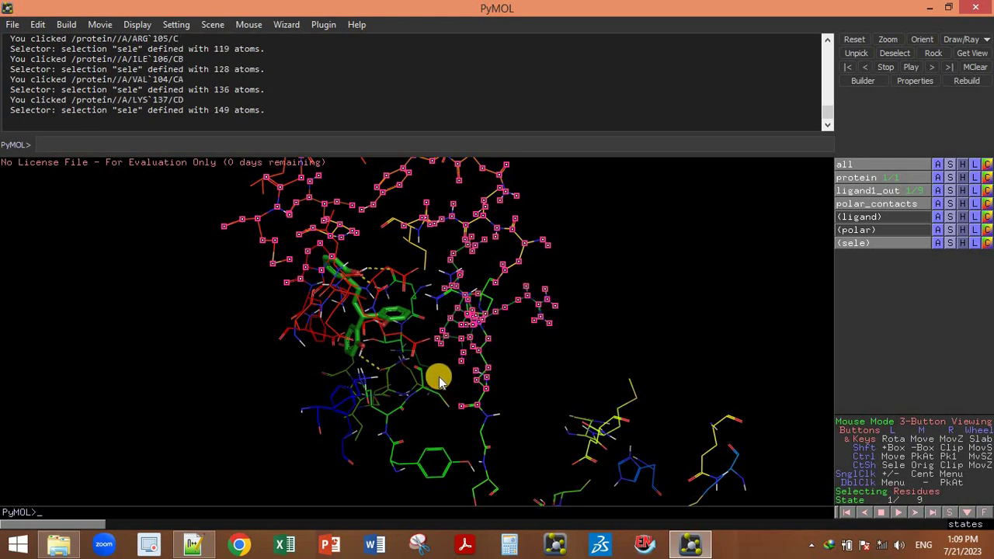
pyautogui.click(365, 399)
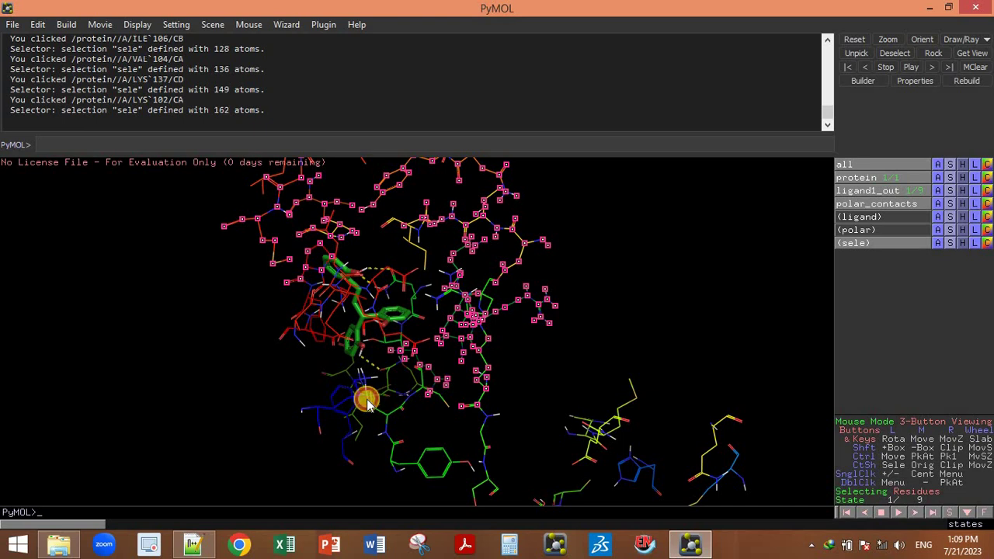
# Extend the selection with residues GLN127, TYR126, GLY138, CYS145, GLU166, MET165 and HIS41.
pyautogui.click(396, 448)
pyautogui.click(481, 447)
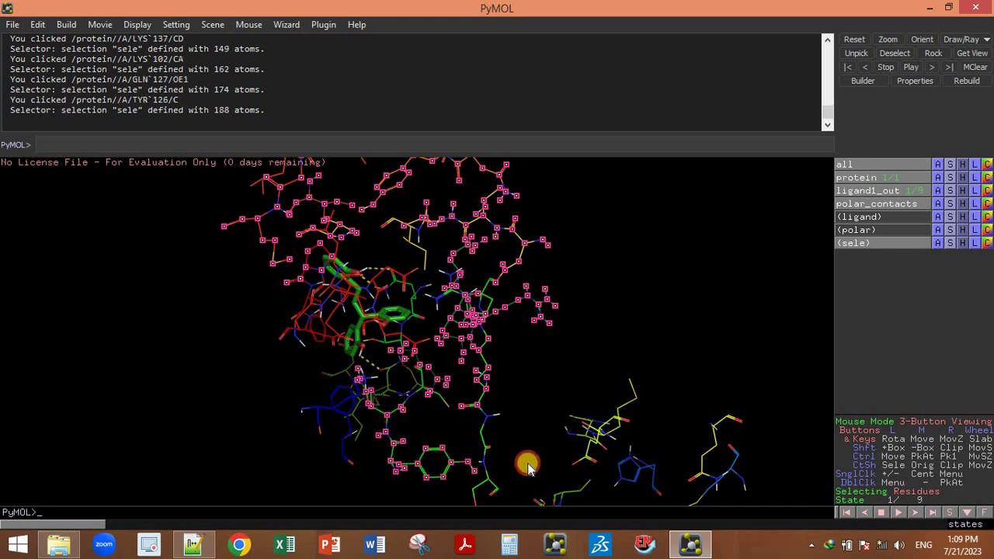
pyautogui.click(573, 488)
pyautogui.click(592, 447)
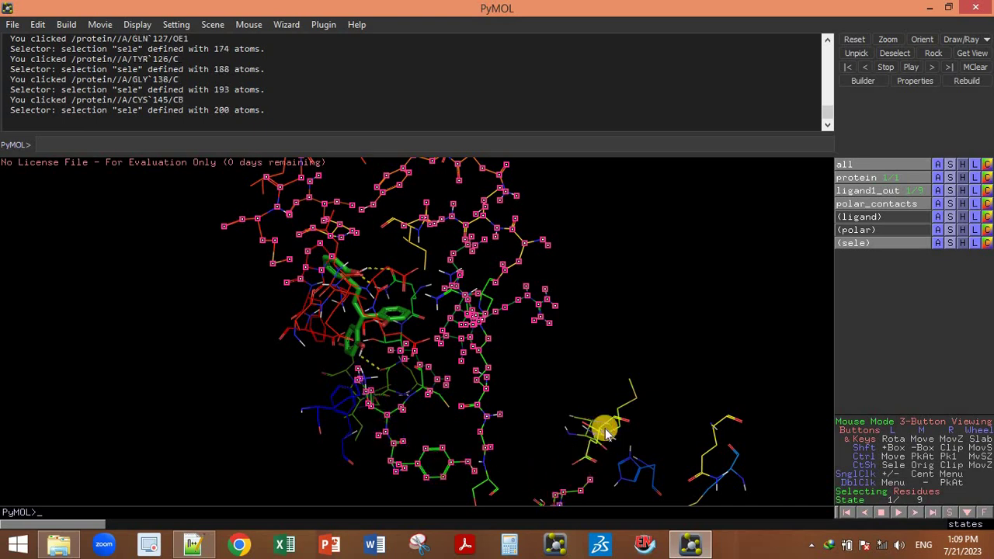
pyautogui.click(609, 419)
pyautogui.click(635, 457)
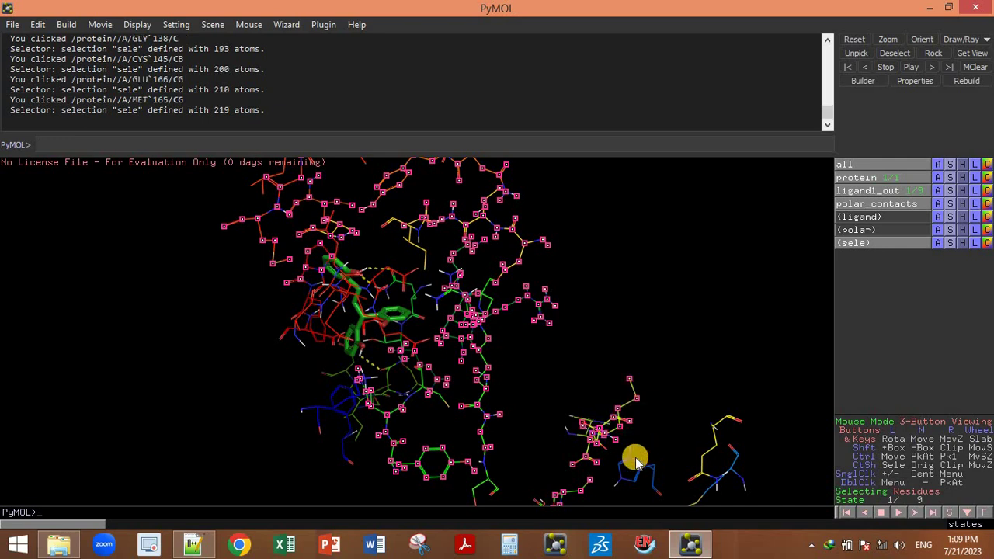
pyautogui.click(572, 437)
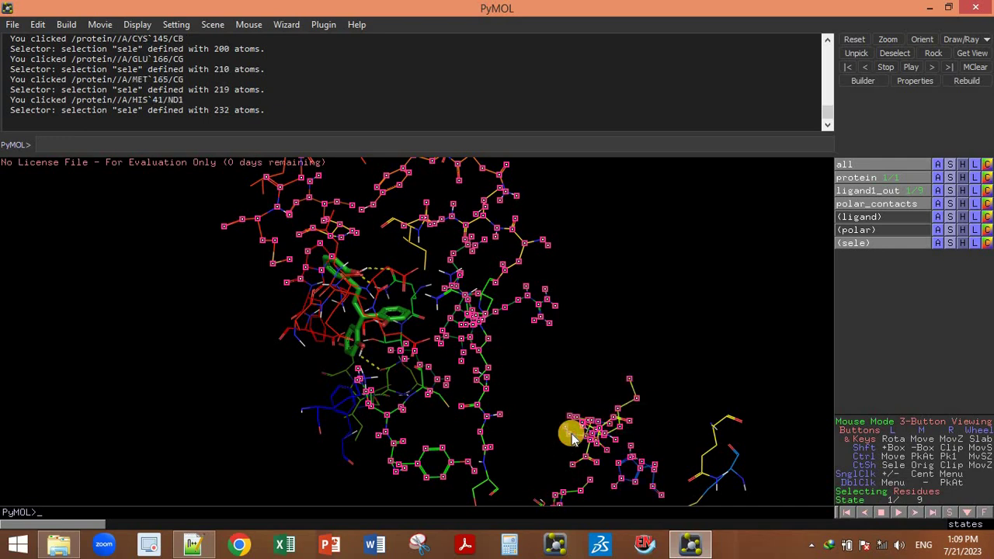
# Add residues HIS164, GLN189, MET49, LYS5, ILE152 and PHE8 to the selection.
pyautogui.click(719, 474)
pyautogui.click(730, 448)
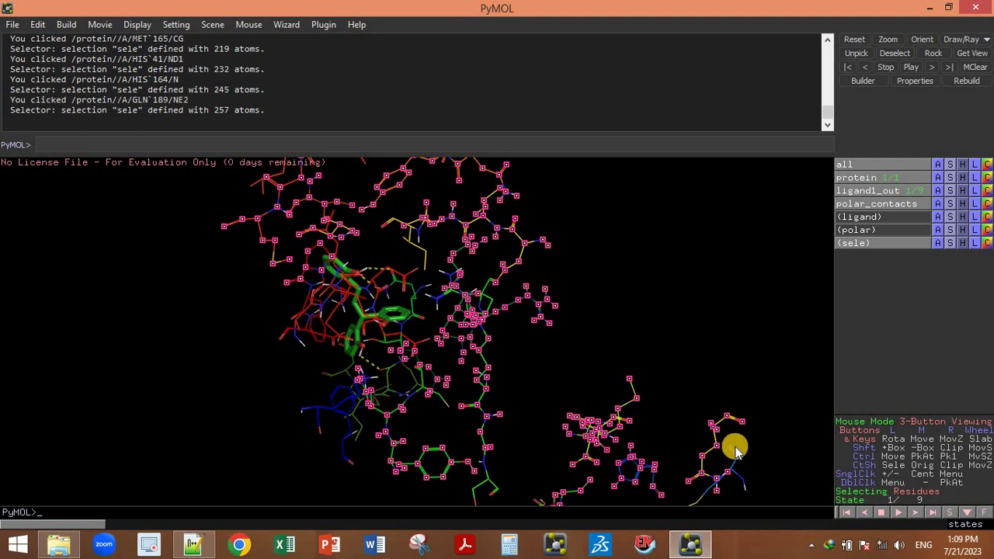
pyautogui.click(342, 405)
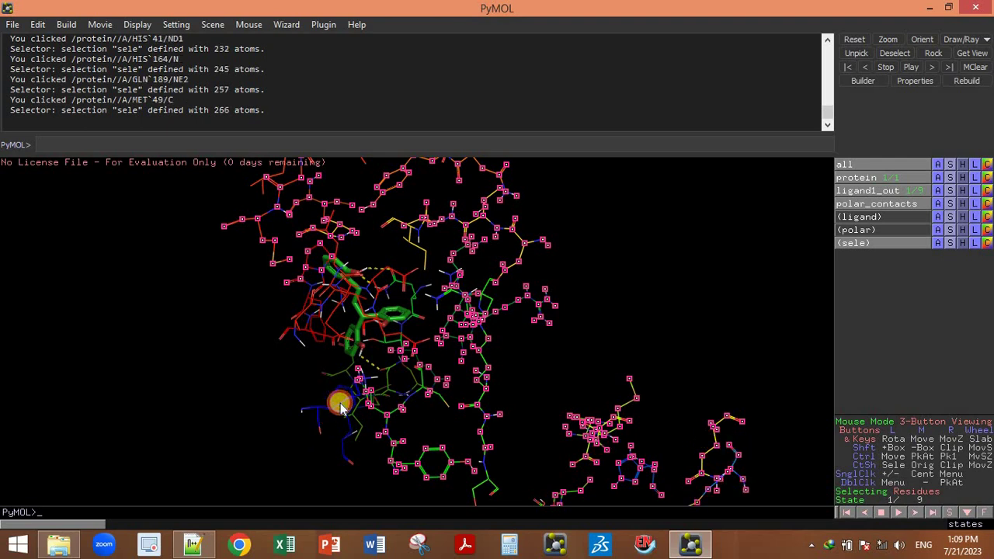
pyautogui.click(349, 411)
pyautogui.click(346, 431)
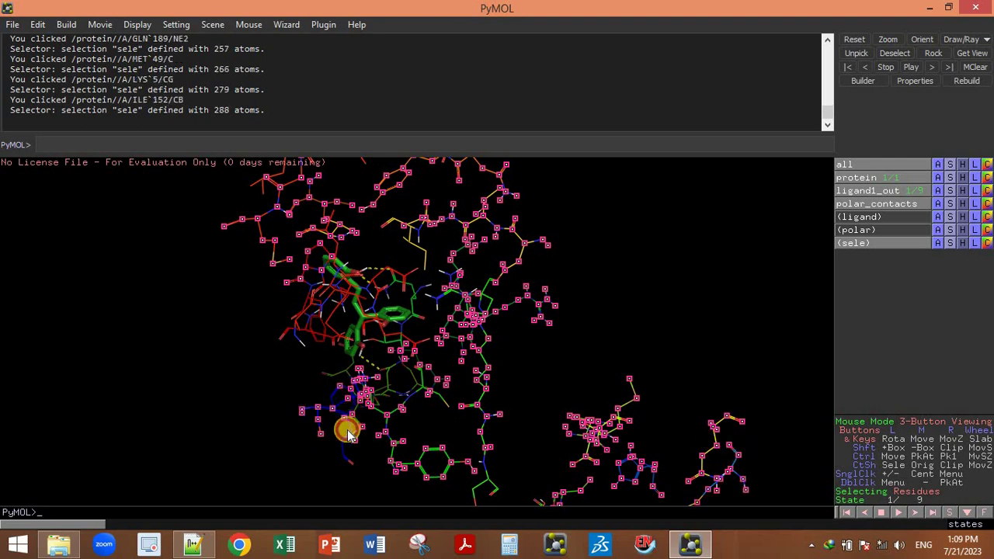
pyautogui.click(344, 428)
# Add the still unselected residues PHE294, ASP153, SER158, ARG131, CYS128 and ILE200 to the selection.
pyautogui.moveTo(244, 355); pyautogui.dragTo(268, 303)
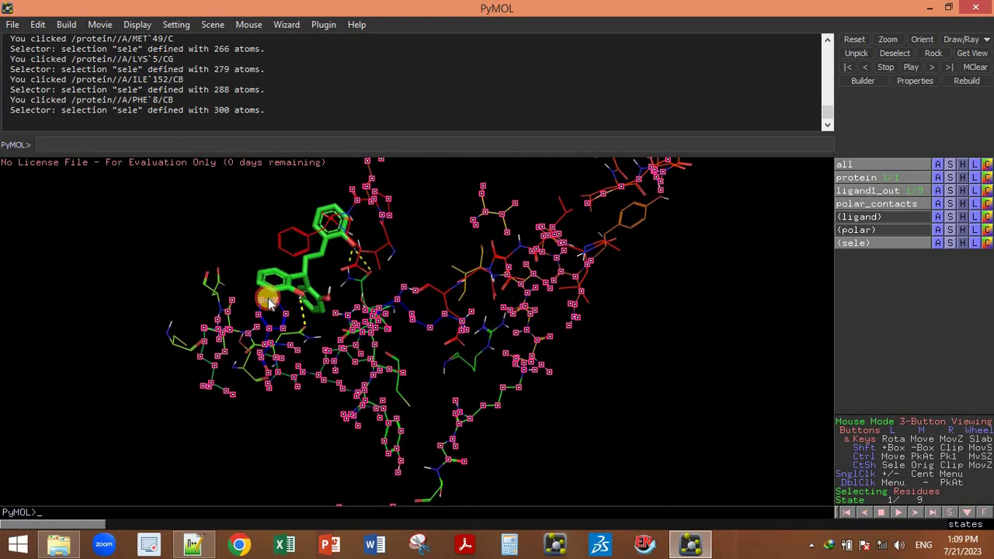
pyautogui.click(284, 247)
pyautogui.click(217, 283)
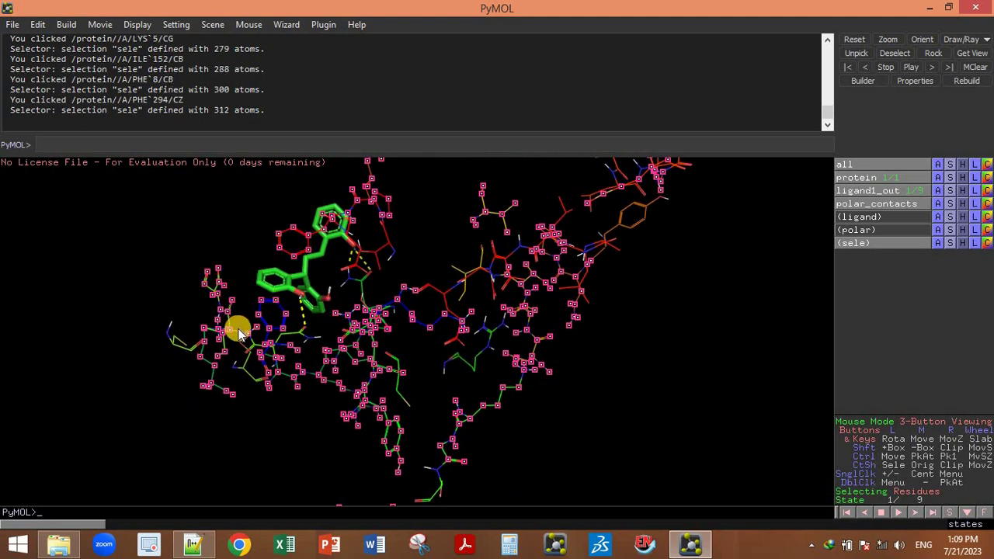
pyautogui.click(242, 346)
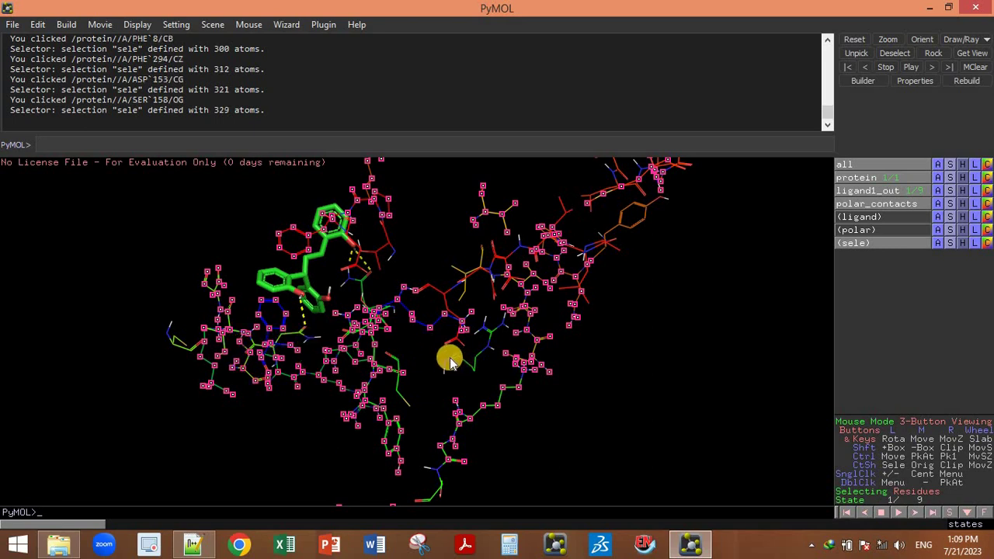
pyautogui.click(395, 361)
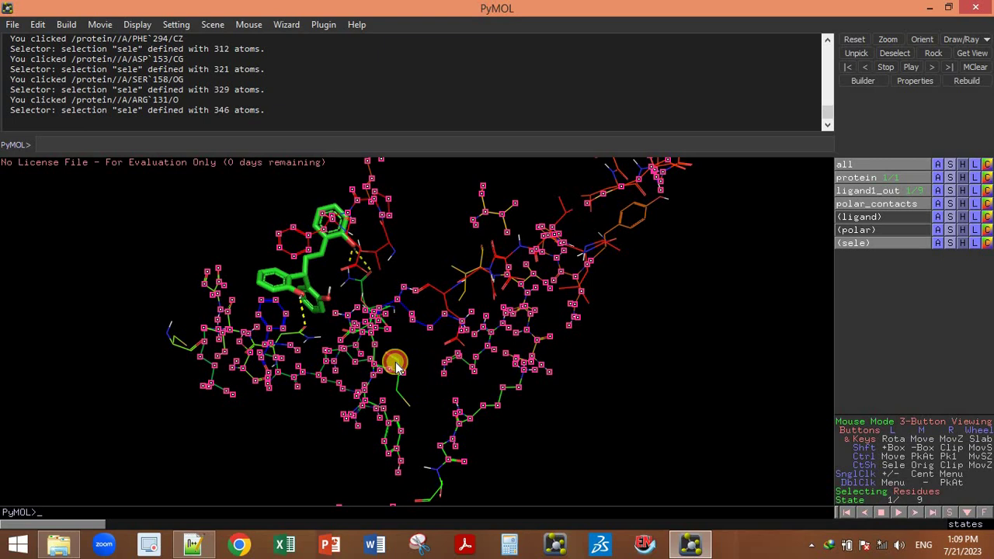
pyautogui.click(467, 281)
pyautogui.click(454, 279)
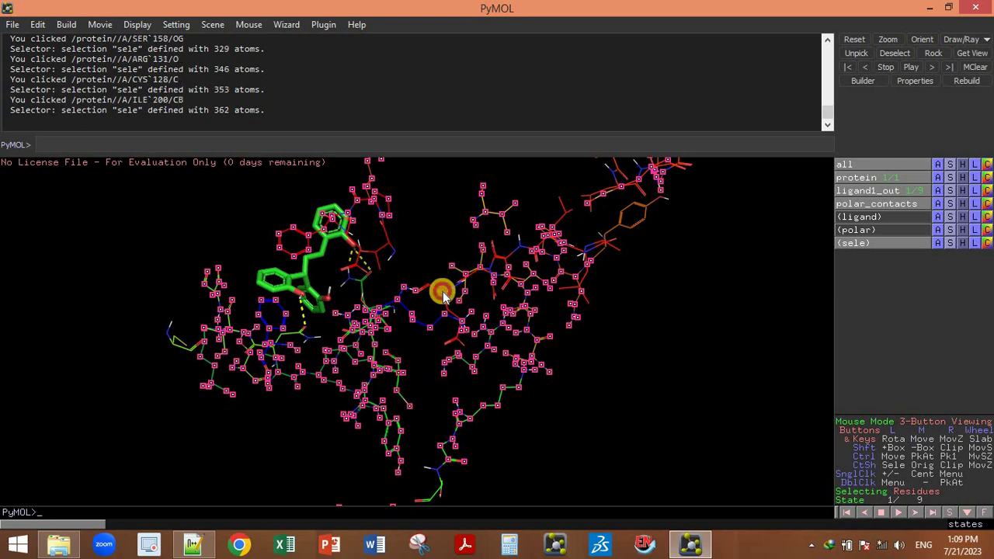
# Add residues GLU290, GLU288, LEU272, TYR237 and ALA285 to the selection, keeping ASN238 included.
pyautogui.click(499, 260)
pyautogui.click(500, 257)
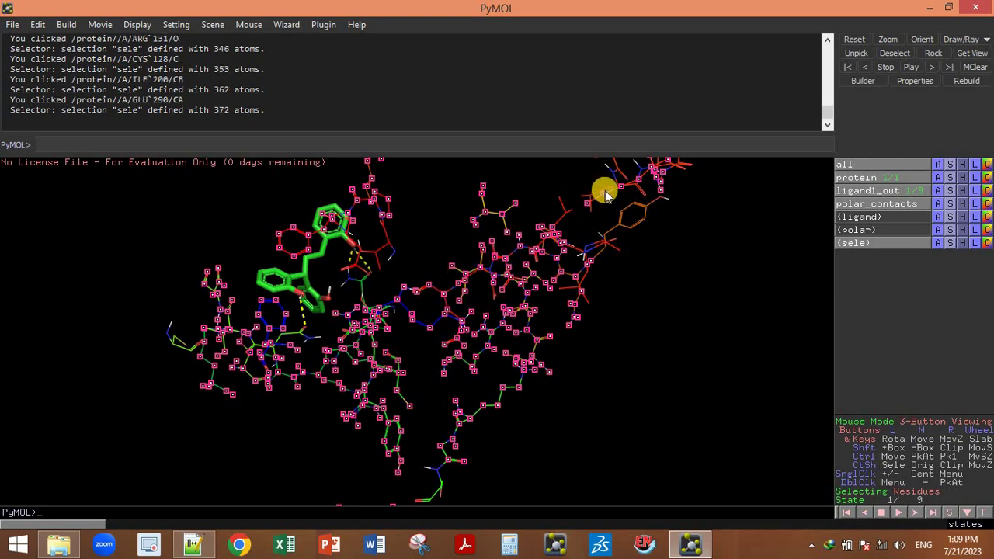
pyautogui.click(603, 206)
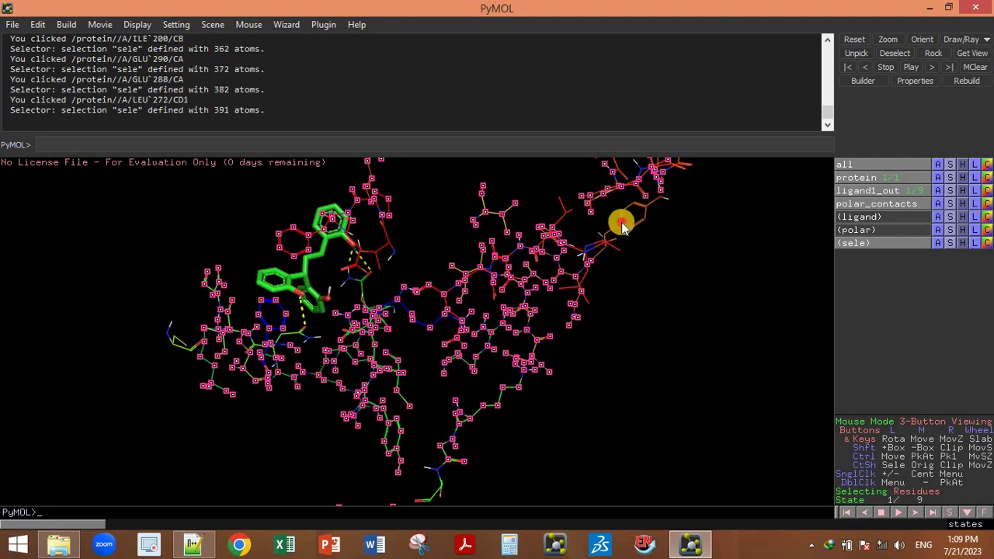
pyautogui.click(591, 247)
pyautogui.click(581, 272)
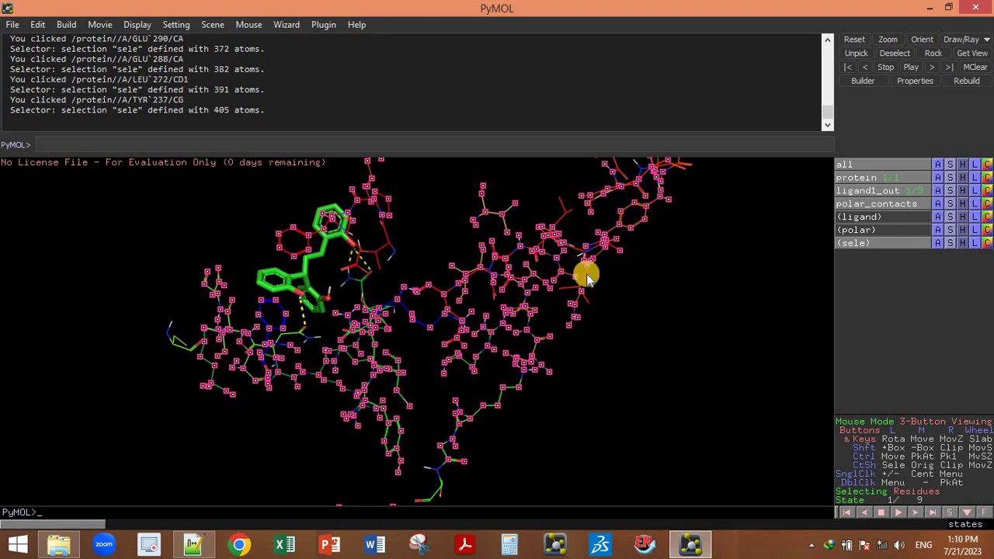
pyautogui.click(575, 286)
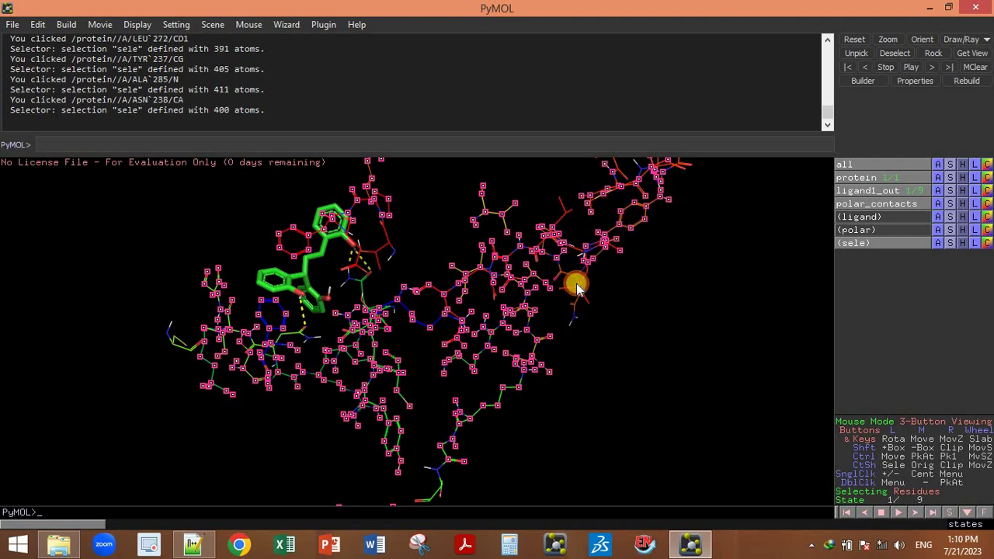
pyautogui.click(573, 290)
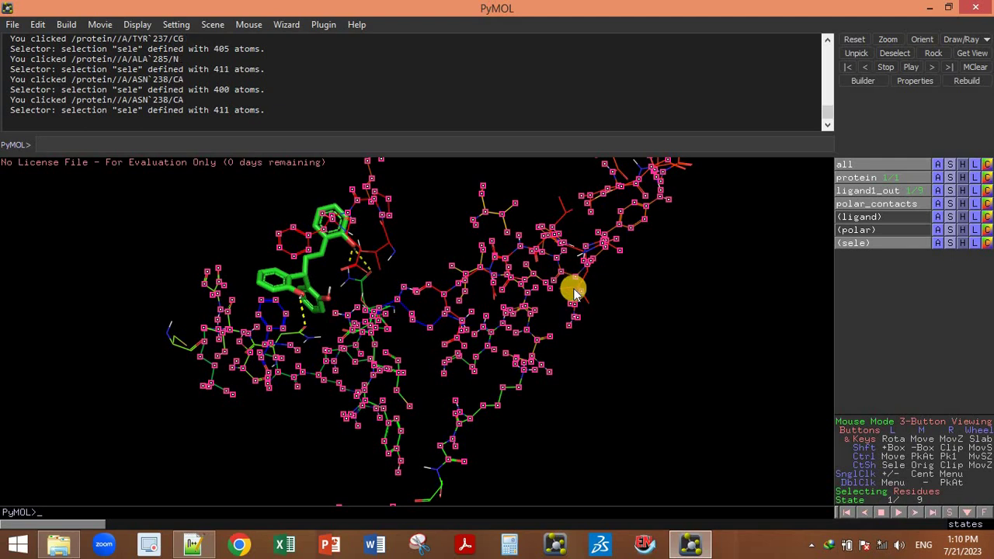
# Complete the selection with residues LEU286, LEU287, GLN273, ASN274 and LEU271.
pyautogui.click(568, 215)
pyautogui.click(640, 167)
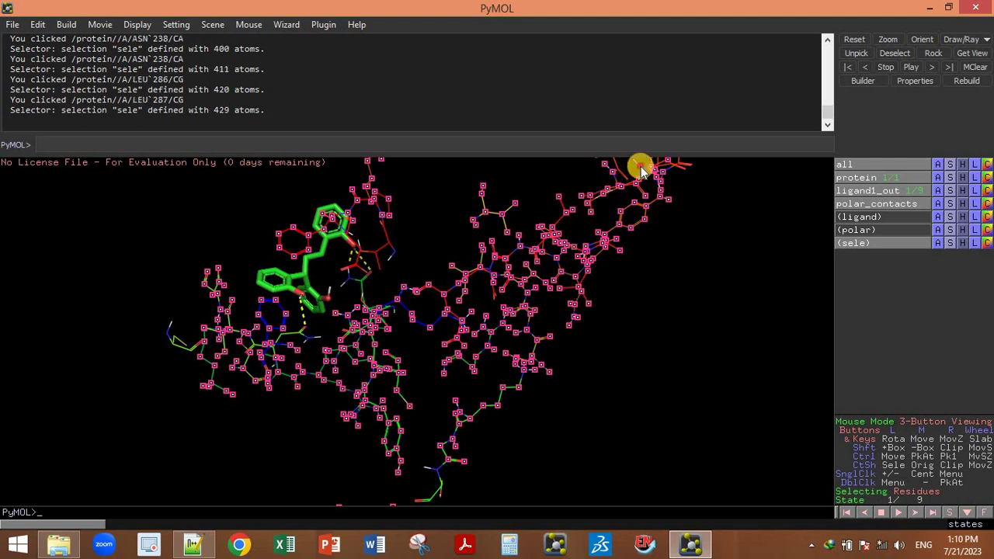
pyautogui.moveTo(672, 246); pyautogui.dragTo(699, 292)
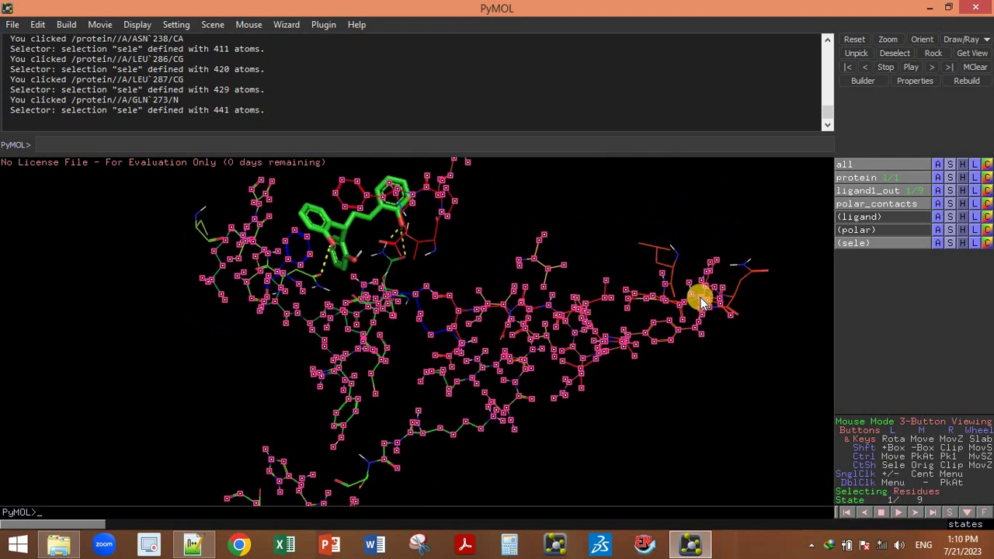
pyautogui.click(666, 260)
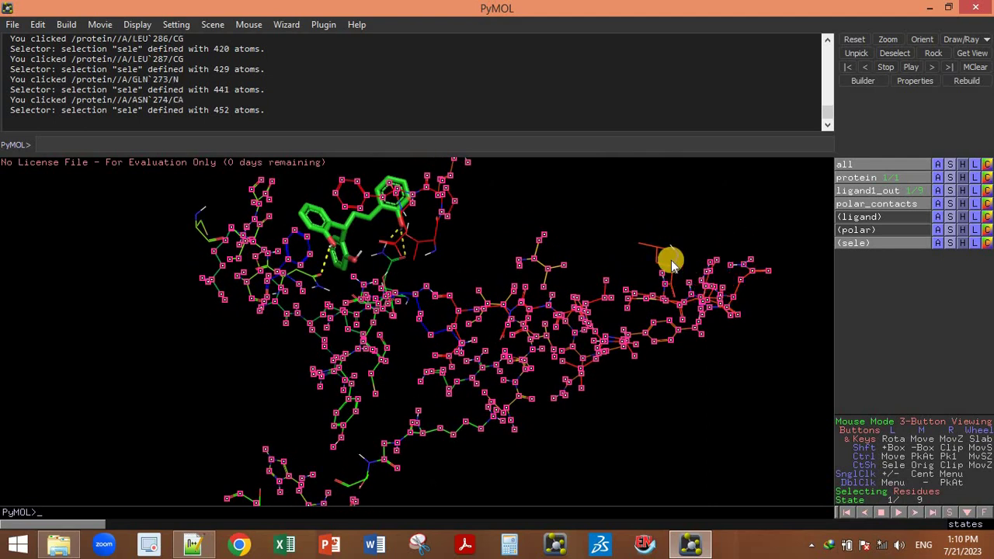
pyautogui.click(671, 264)
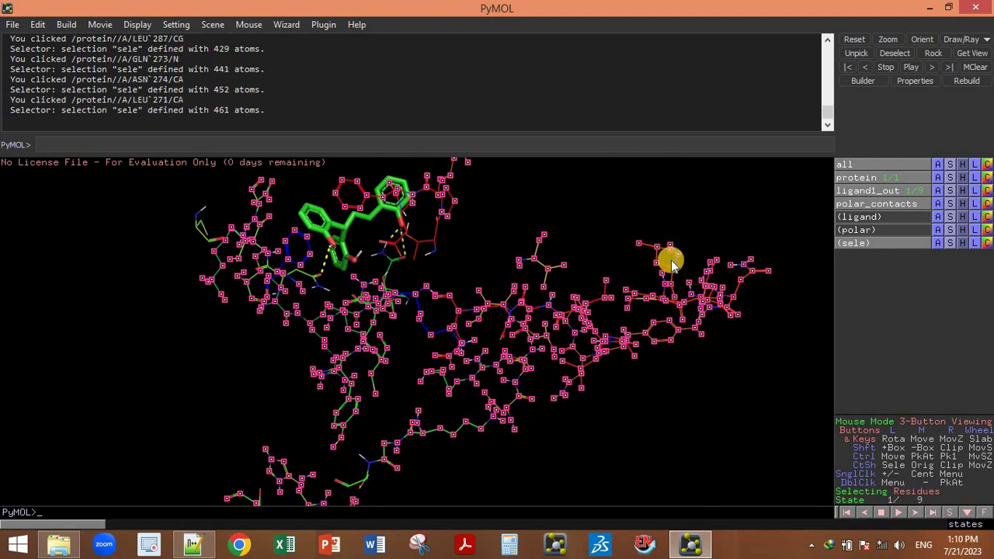
# Rename the selection of the other protein residues to non-polar.
pyautogui.click(937, 244)
pyautogui.click(934, 272)
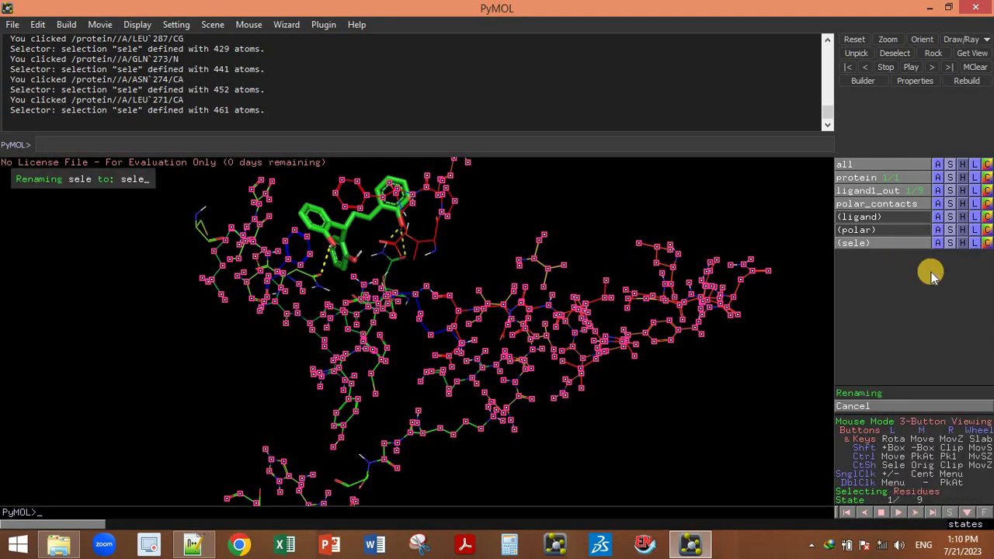
pyautogui.press('BackSpace')
pyautogui.press('BackSpace')
pyautogui.press('BackSpace')
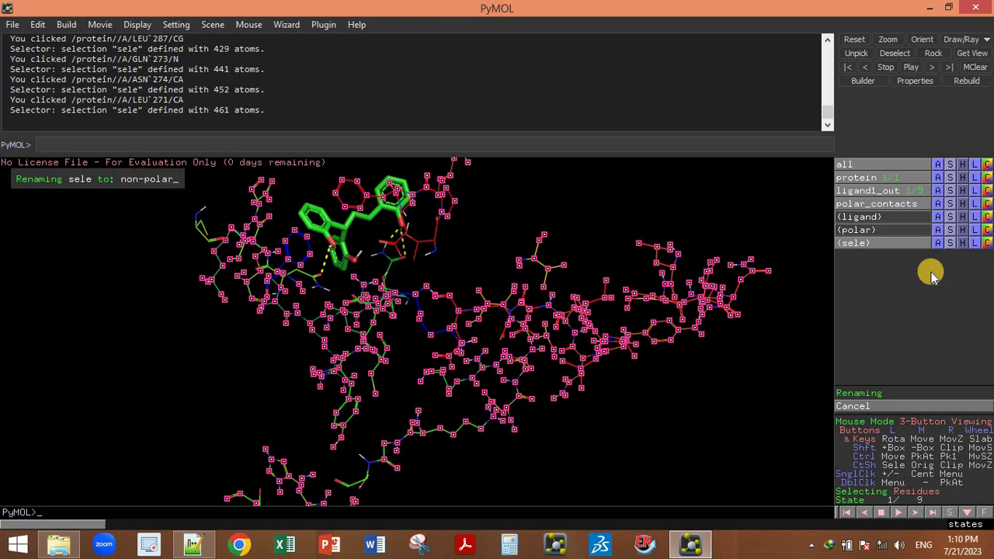
pyautogui.write('non-polar')
pyautogui.press('Return')
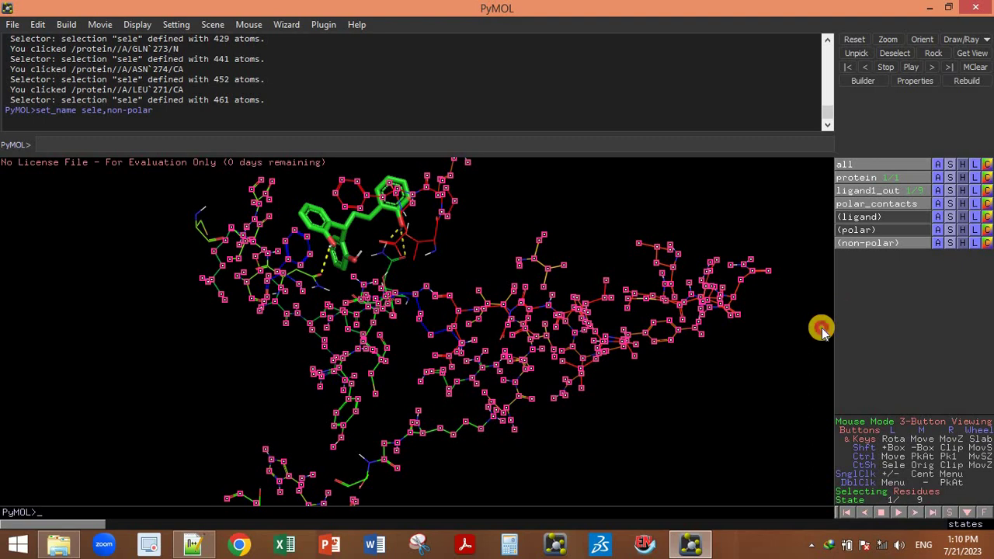
# Add residue THR292 to the non-polar selection and turn off its selection markers.
pyautogui.click(821, 329)
pyautogui.click(870, 244)
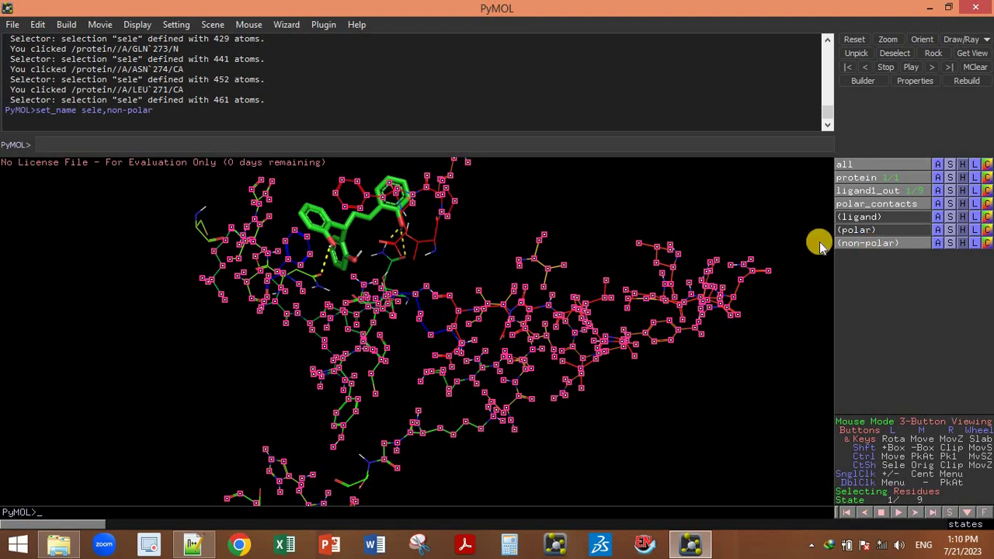
pyautogui.click(435, 243)
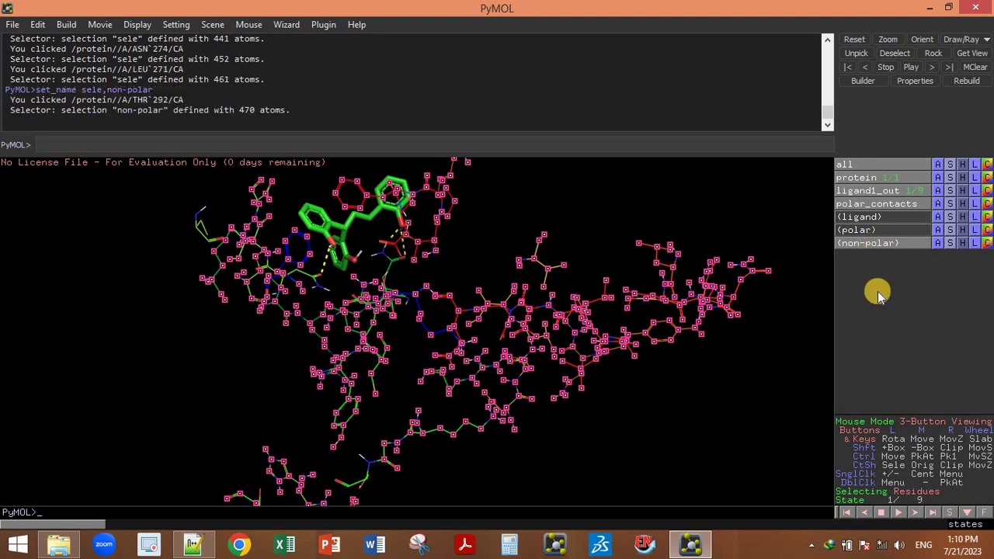
pyautogui.click(815, 319)
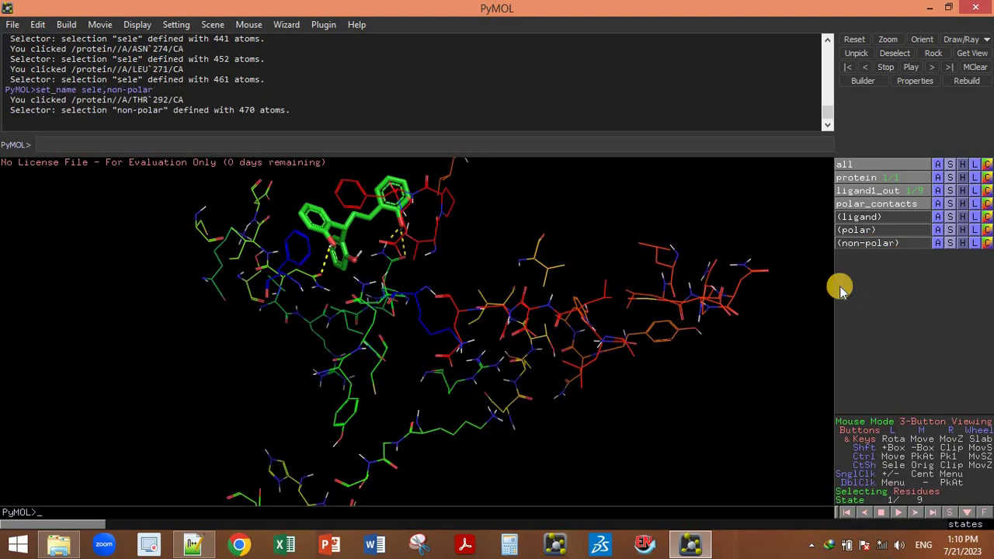
# Highlight the polar, non-polar and ligand selections one at a time to check their atoms, clearing the markers at the end.
pyautogui.click(872, 244)
pyautogui.click(872, 244)
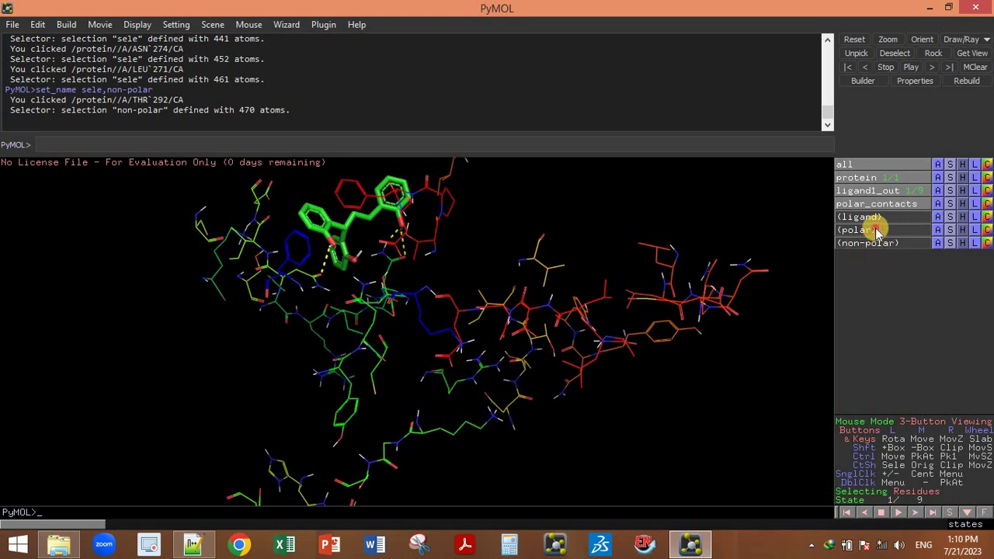
pyautogui.click(876, 230)
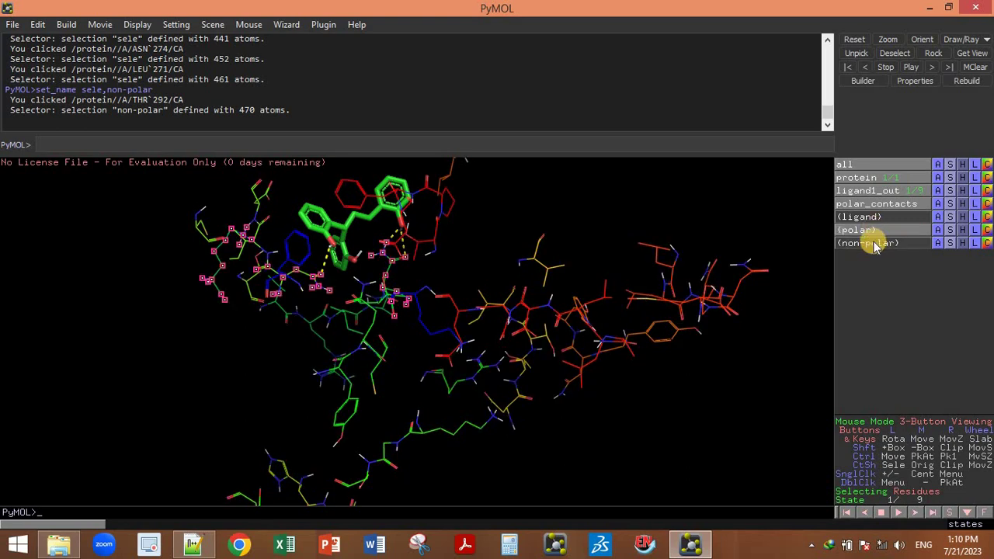
pyautogui.click(872, 244)
pyautogui.click(871, 244)
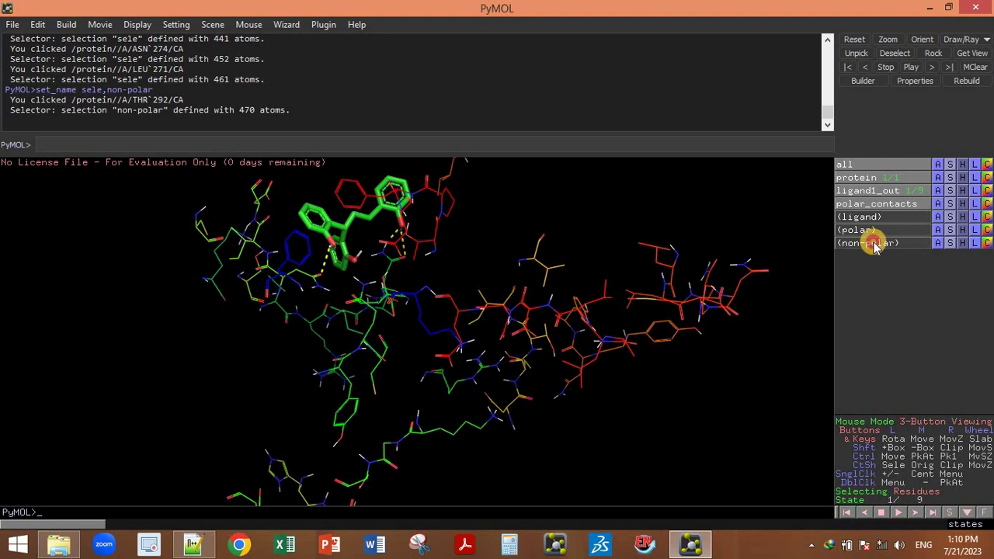
pyautogui.click(872, 243)
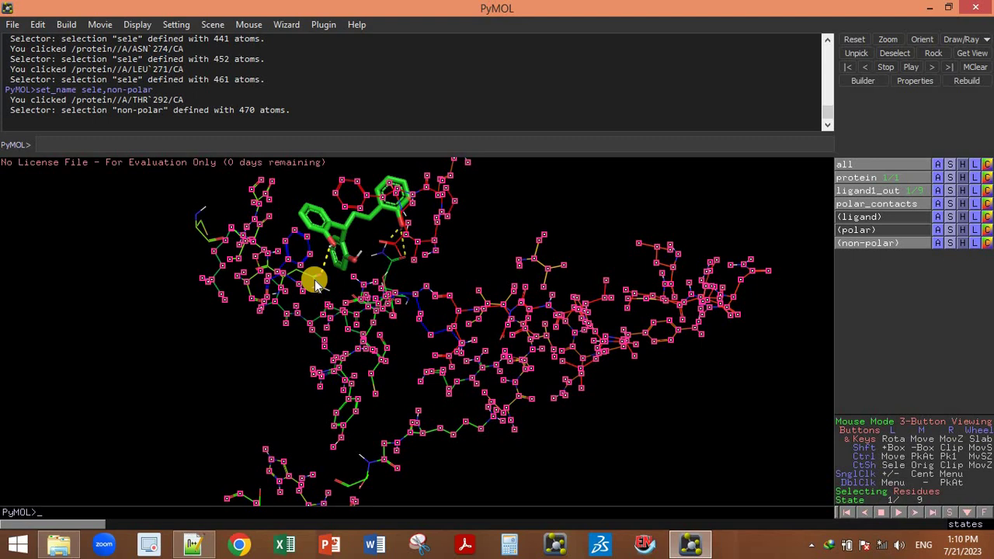
pyautogui.click(542, 208)
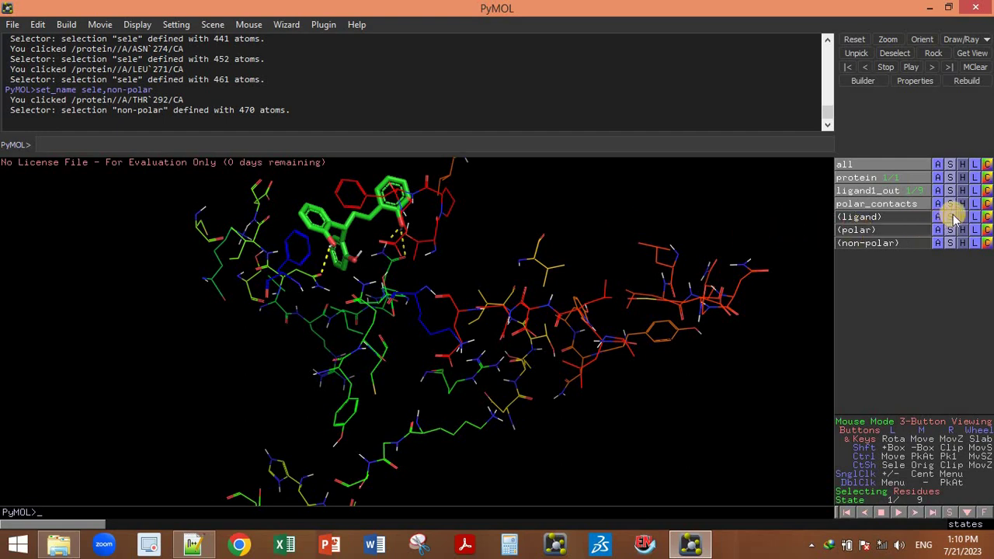
pyautogui.click(899, 222)
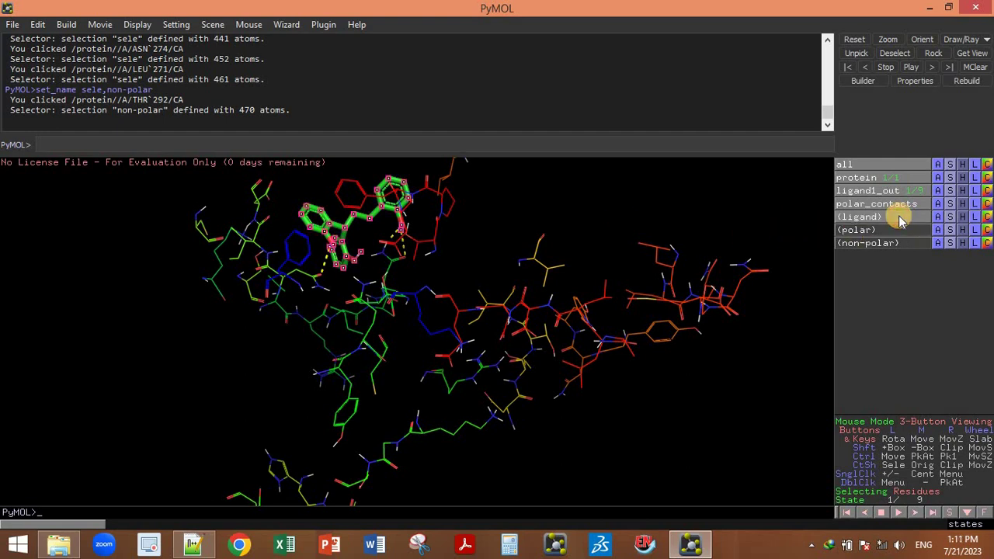
pyautogui.click(891, 231)
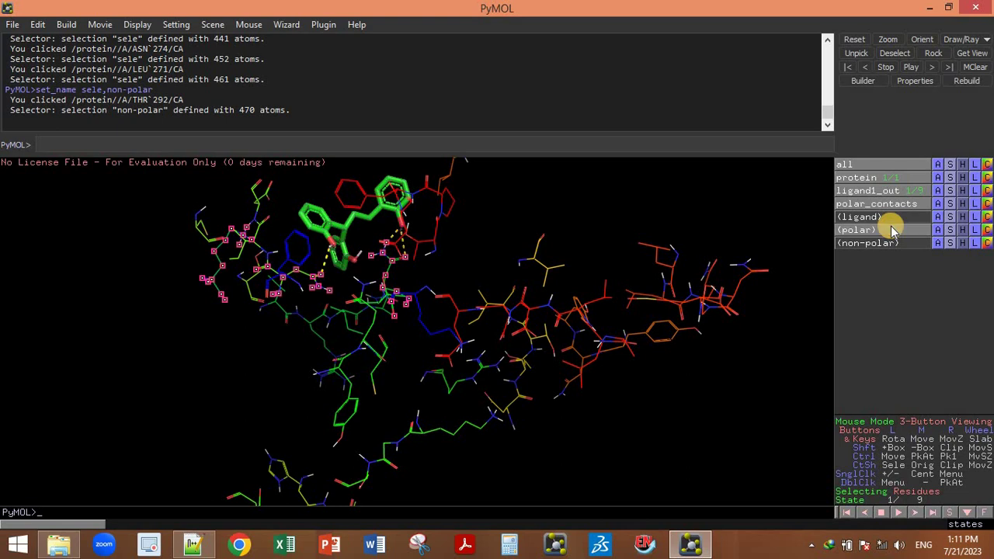
pyautogui.click(879, 245)
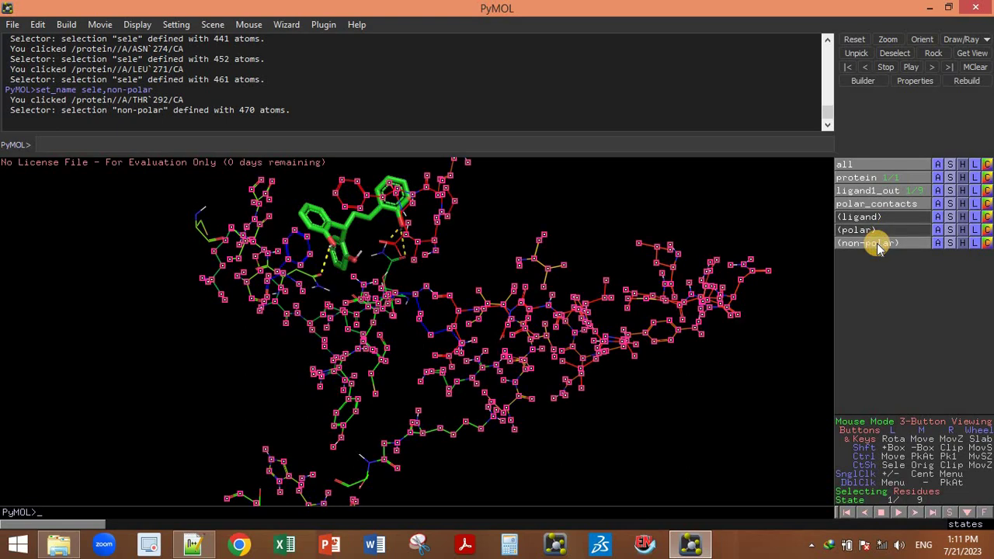
pyautogui.click(691, 400)
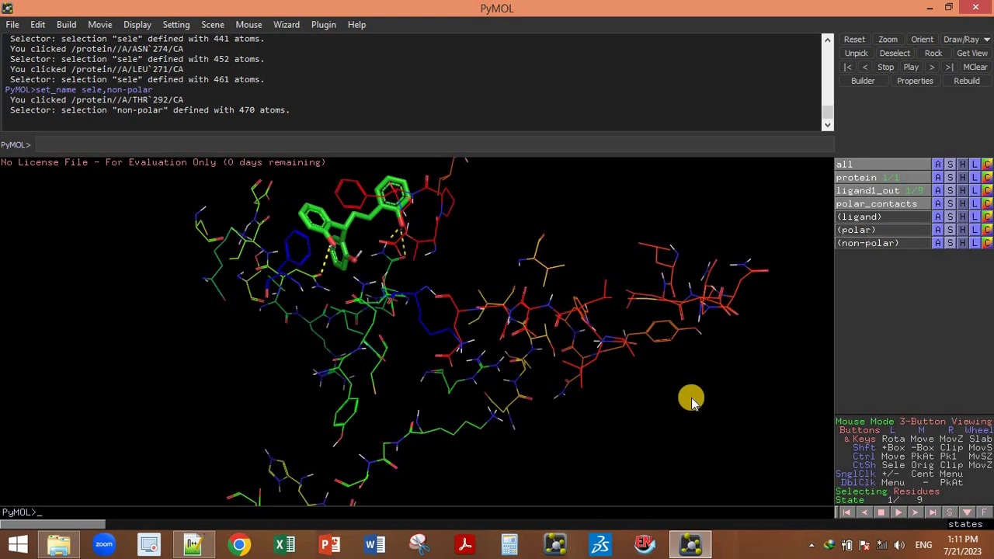
# Show the surface for all objects and orient the model so the ligand in its binding pocket faces the viewer.
pyautogui.moveTo(577, 373); pyautogui.dragTo(403, 287, button='right')
pyautogui.moveTo(636, 440); pyautogui.dragTo(451, 352, button='right')
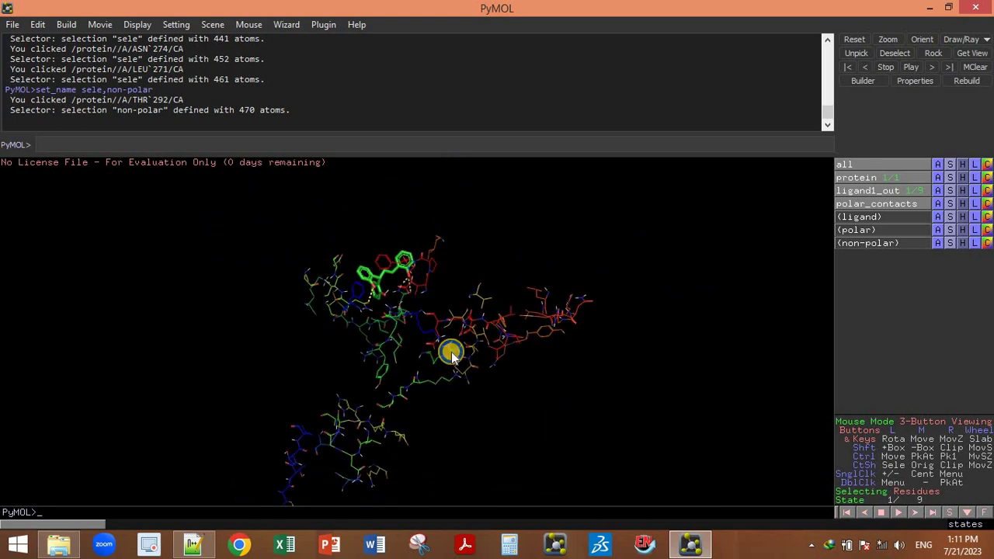
pyautogui.moveTo(621, 411); pyautogui.dragTo(461, 344, button='right')
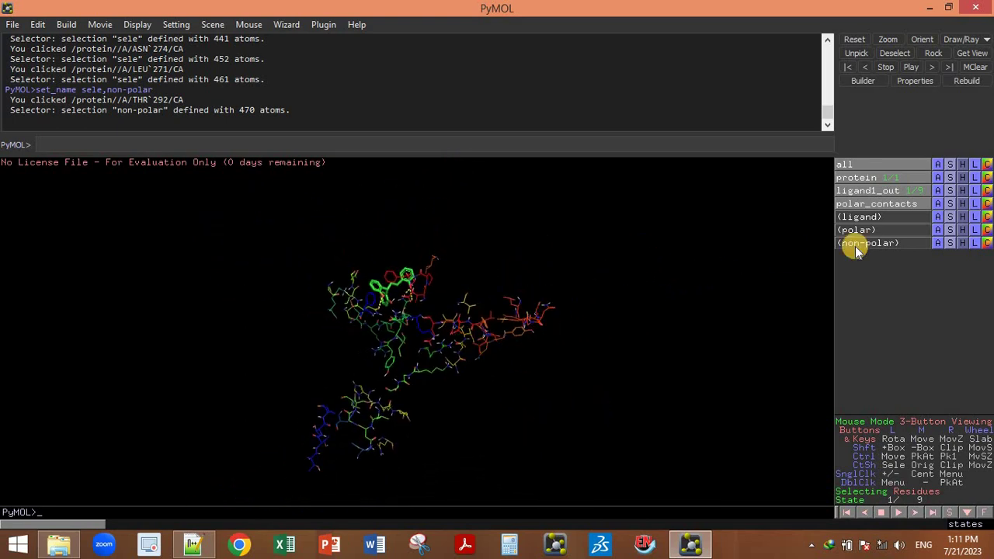
pyautogui.click(948, 165)
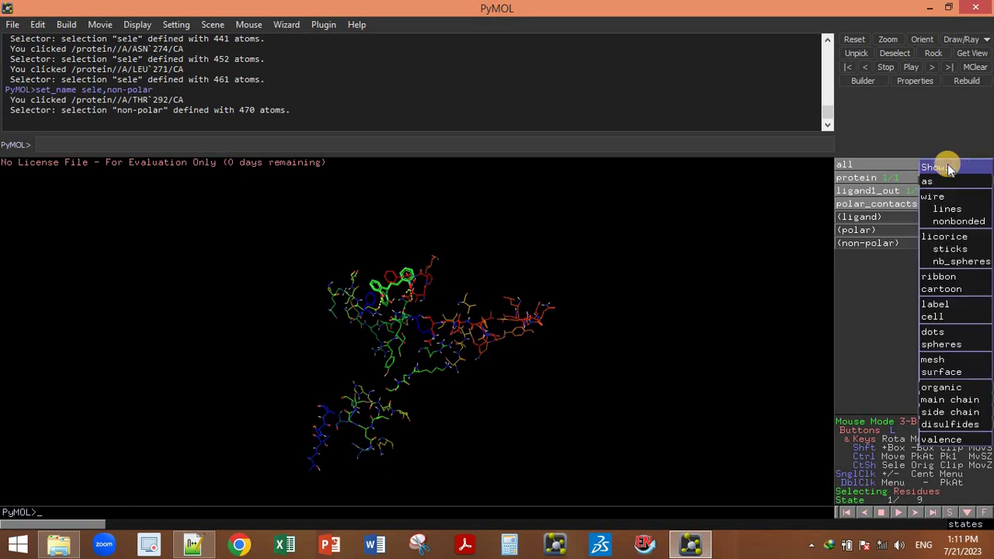
pyautogui.click(936, 375)
pyautogui.moveTo(505, 335); pyautogui.dragTo(562, 346)
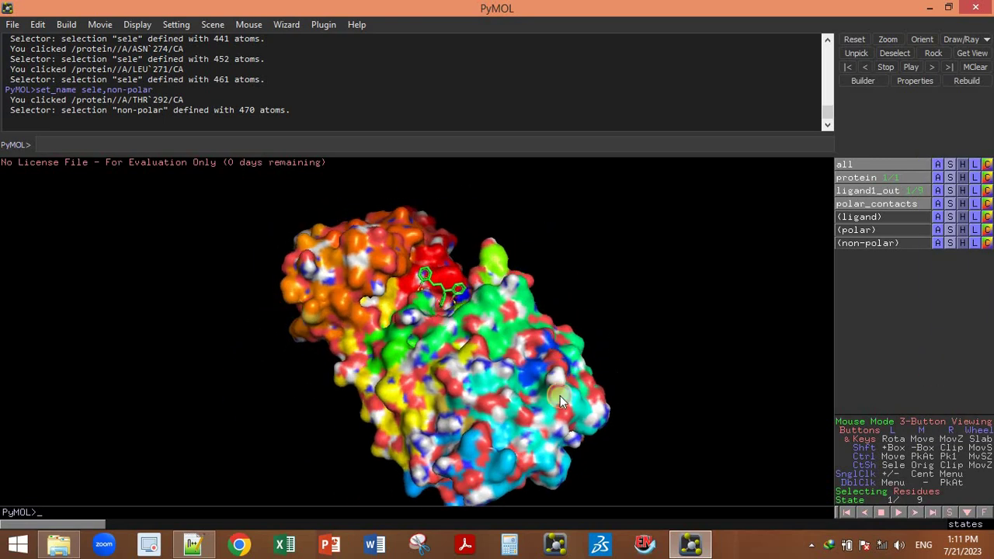
pyautogui.moveTo(560, 395); pyautogui.dragTo(472, 435)
pyautogui.moveTo(496, 310); pyautogui.dragTo(402, 296)
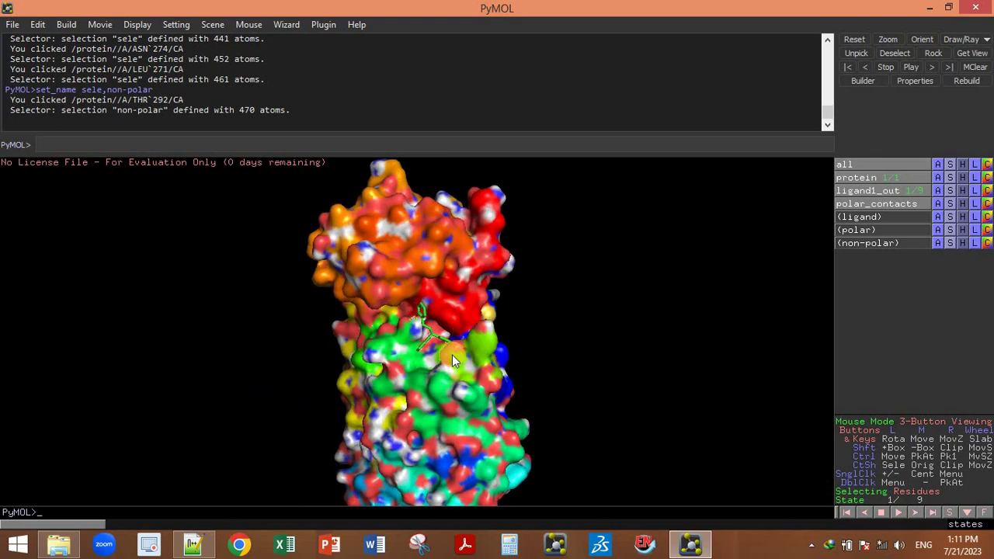
pyautogui.moveTo(422, 333); pyautogui.dragTo(319, 242, button='right')
pyautogui.moveTo(475, 420); pyautogui.dragTo(470, 432)
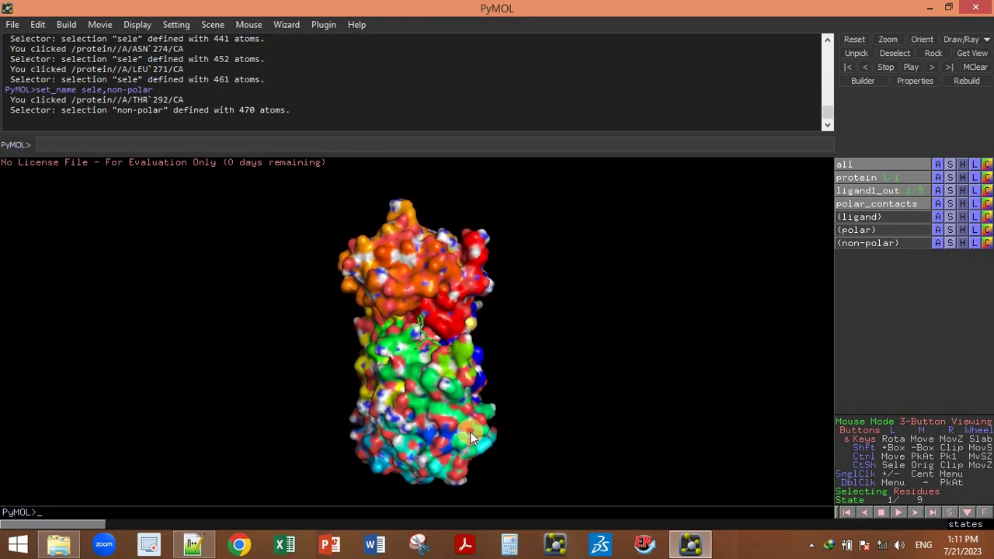
# Color all objects orange and the ligand selection blue.
pyautogui.click(986, 165)
pyautogui.moveTo(941, 275)
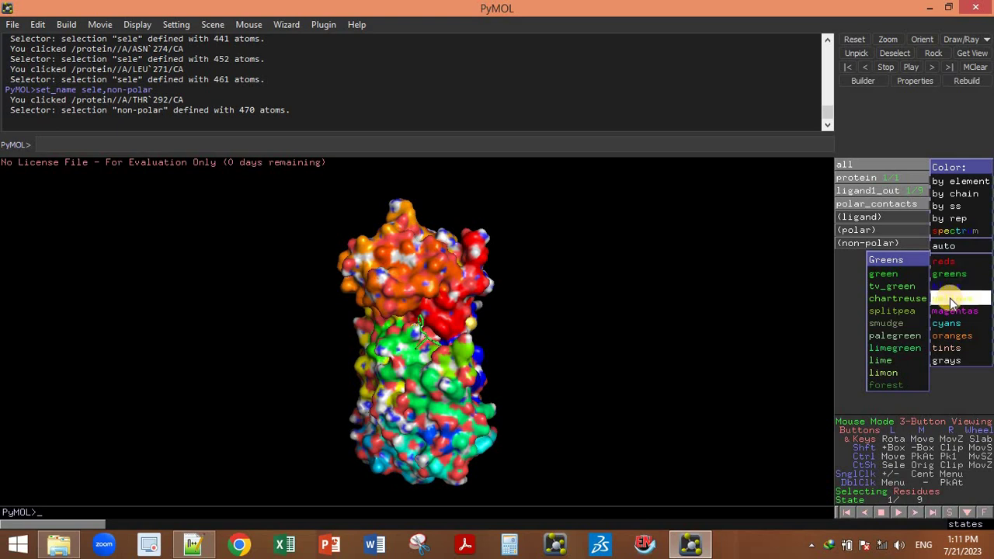
pyautogui.moveTo(952, 336)
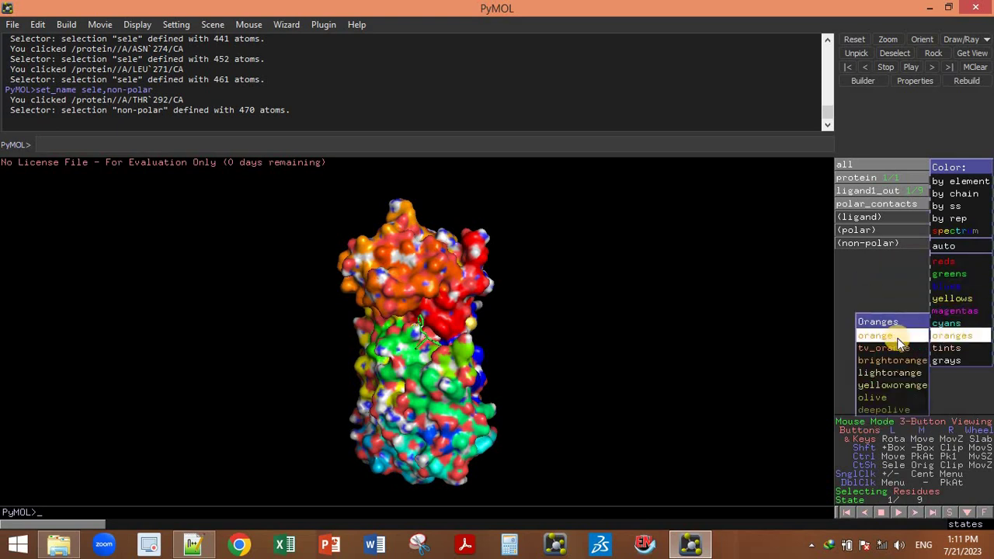
pyautogui.click(899, 337)
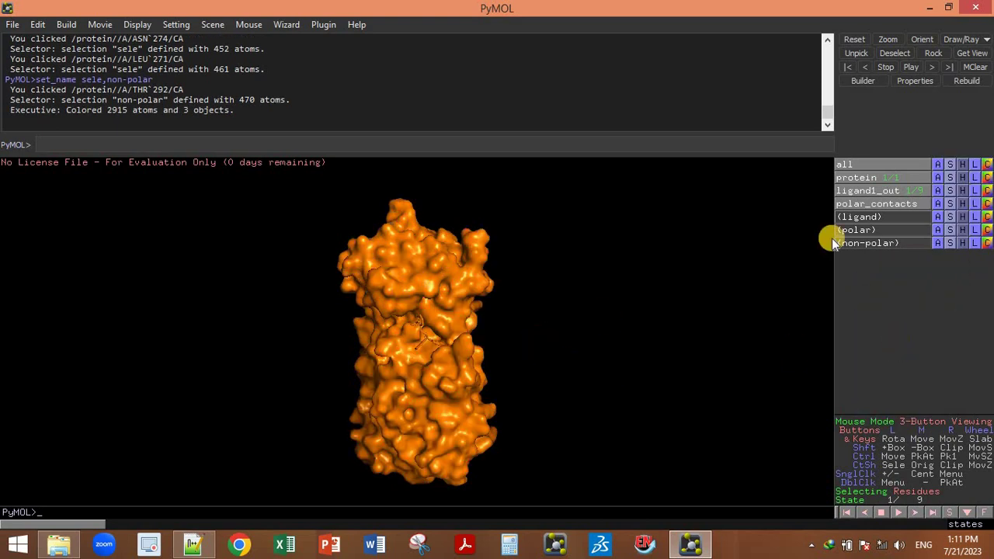
pyautogui.click(987, 217)
pyautogui.moveTo(944, 338)
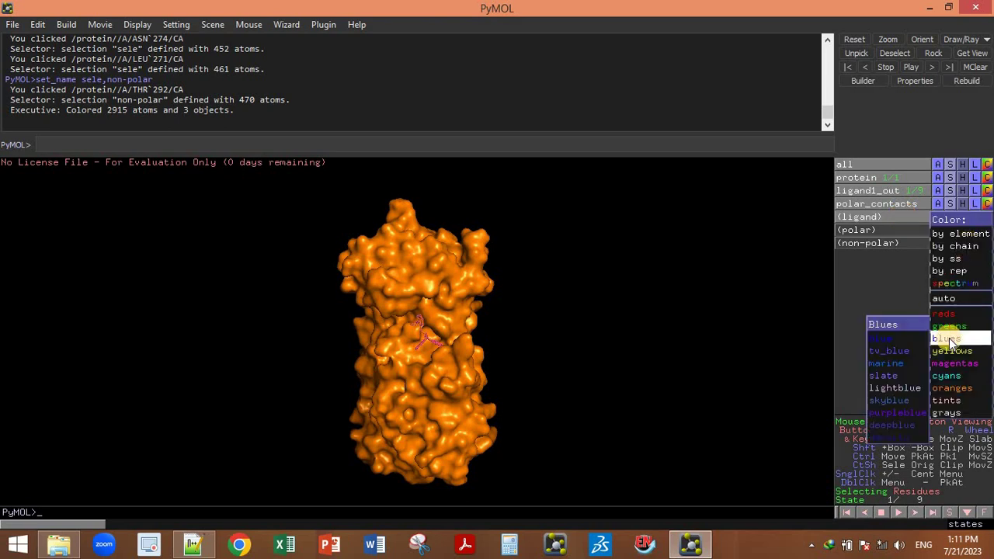
pyautogui.click(902, 339)
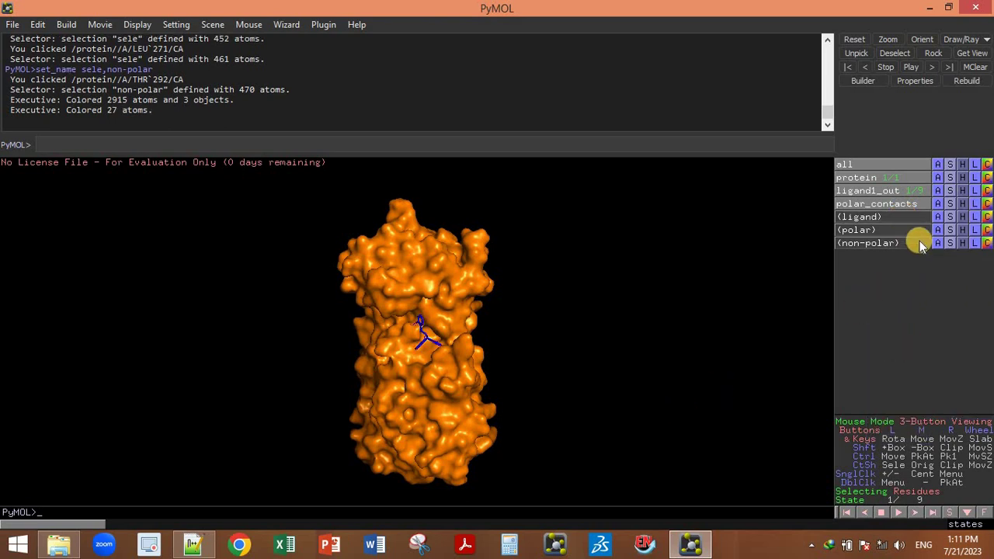
# Color the polar selection red and the non-polar selection green.
pyautogui.click(987, 230)
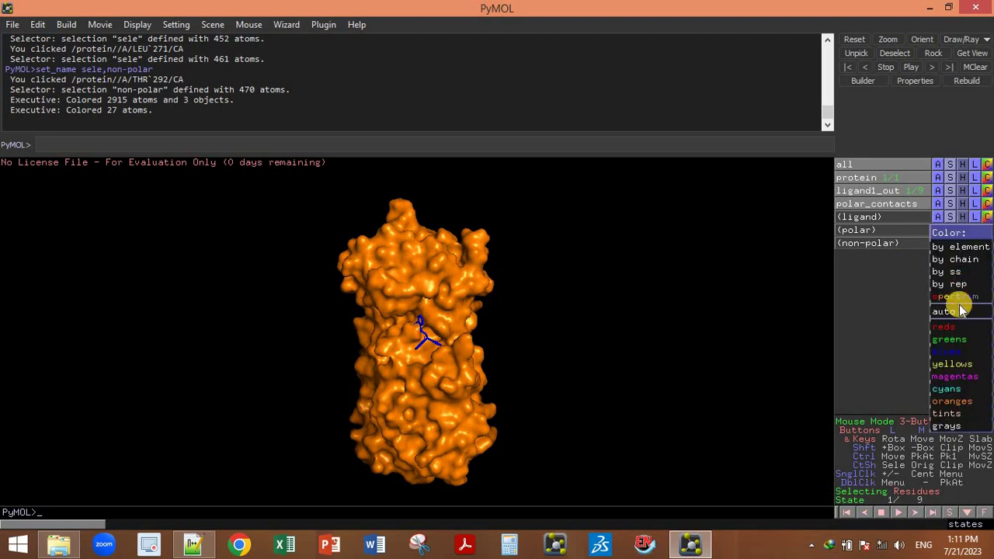
pyautogui.moveTo(944, 327)
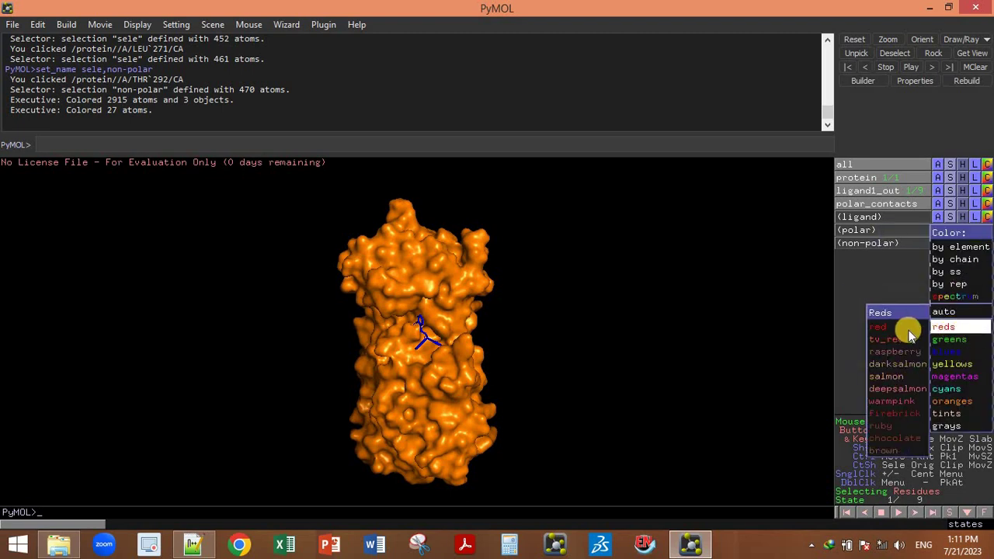
pyautogui.click(910, 334)
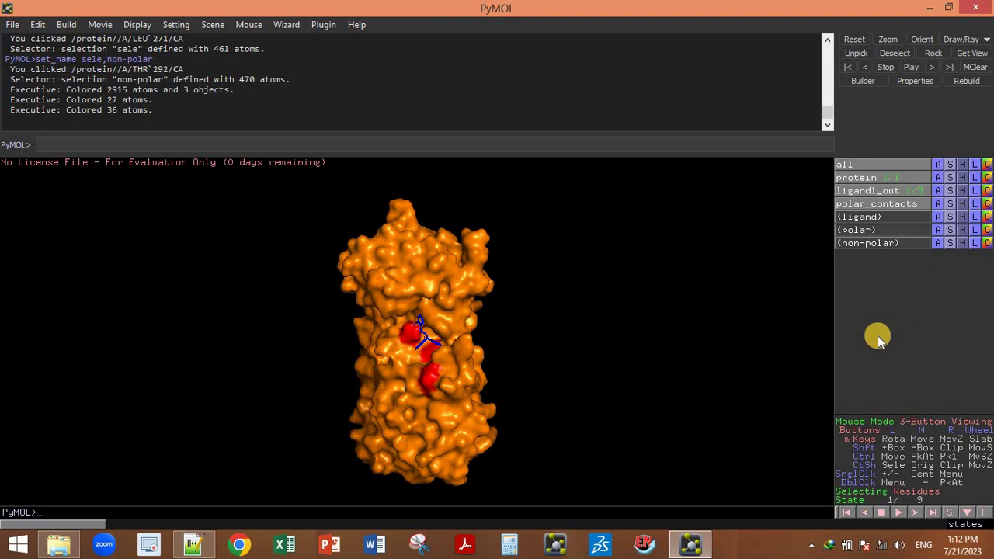
pyautogui.click(986, 243)
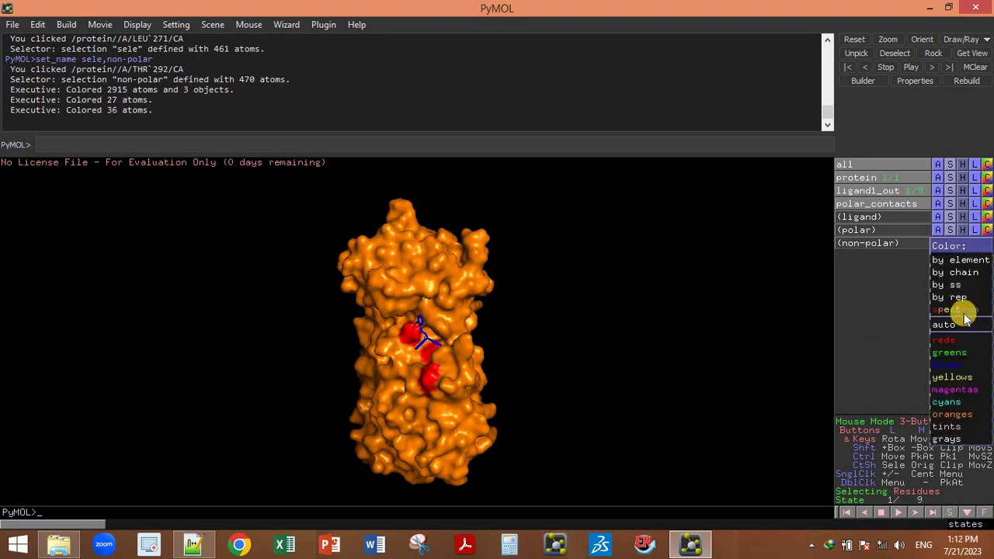
pyautogui.moveTo(950, 364)
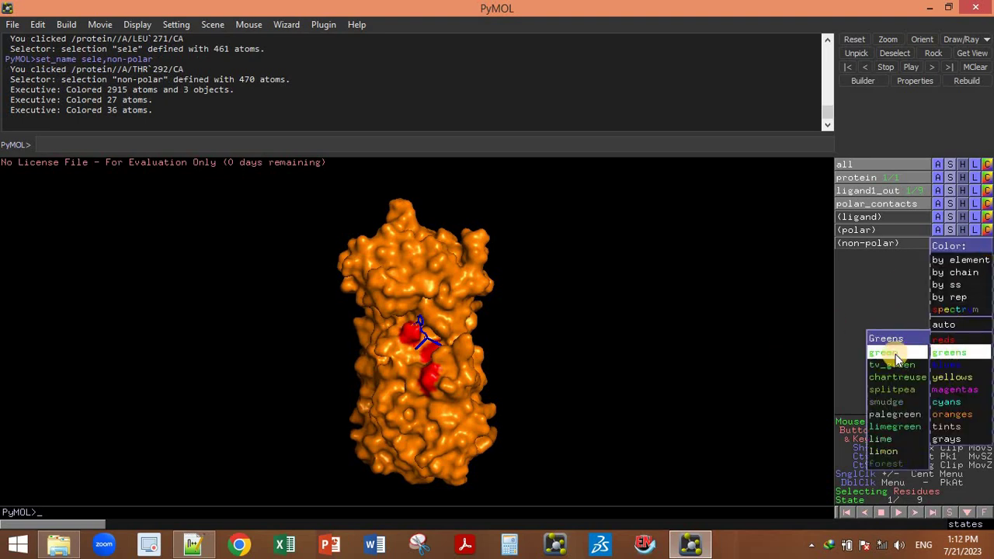
pyautogui.click(883, 352)
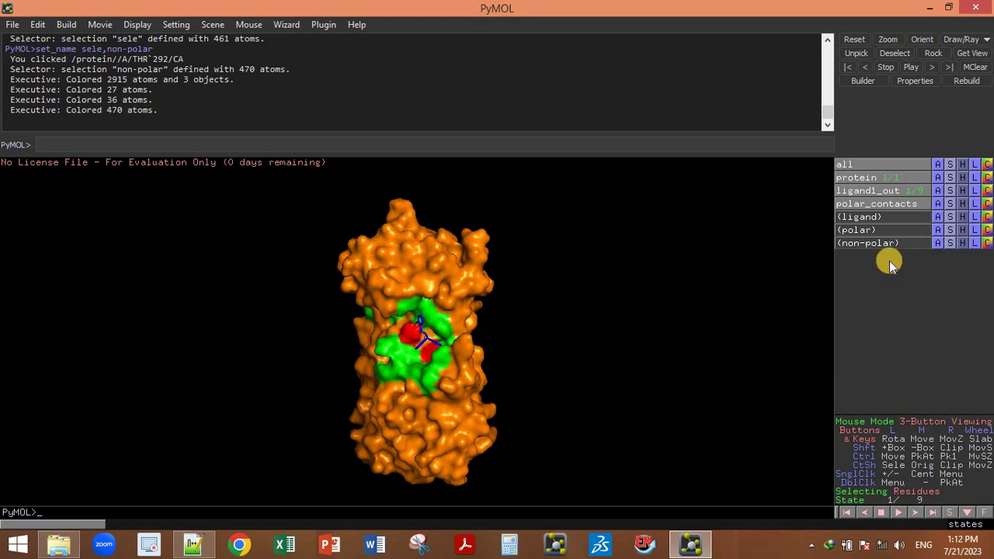
# Recolor all objects hot pink and the ligand selection green.
pyautogui.click(986, 164)
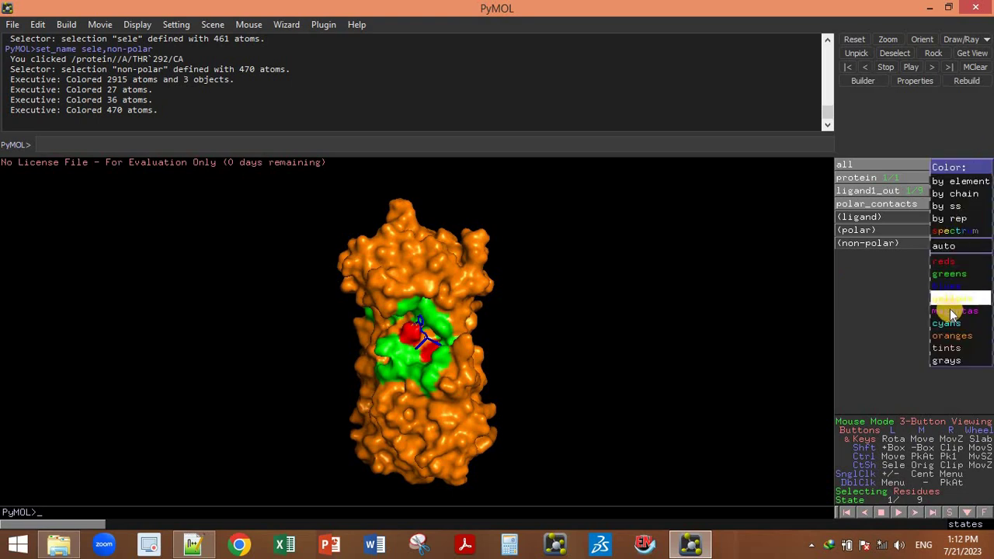
pyautogui.moveTo(954, 310)
pyautogui.click(893, 338)
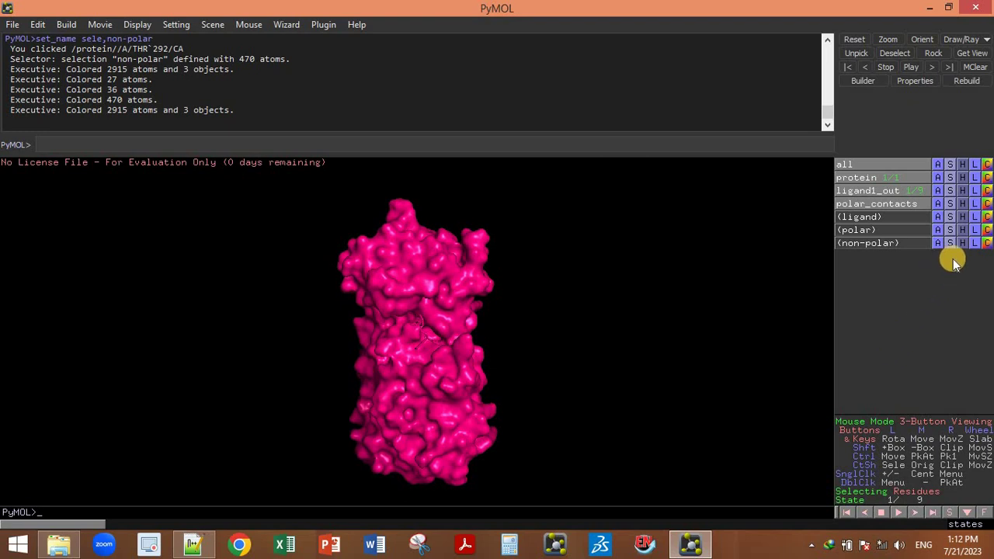
pyautogui.click(988, 220)
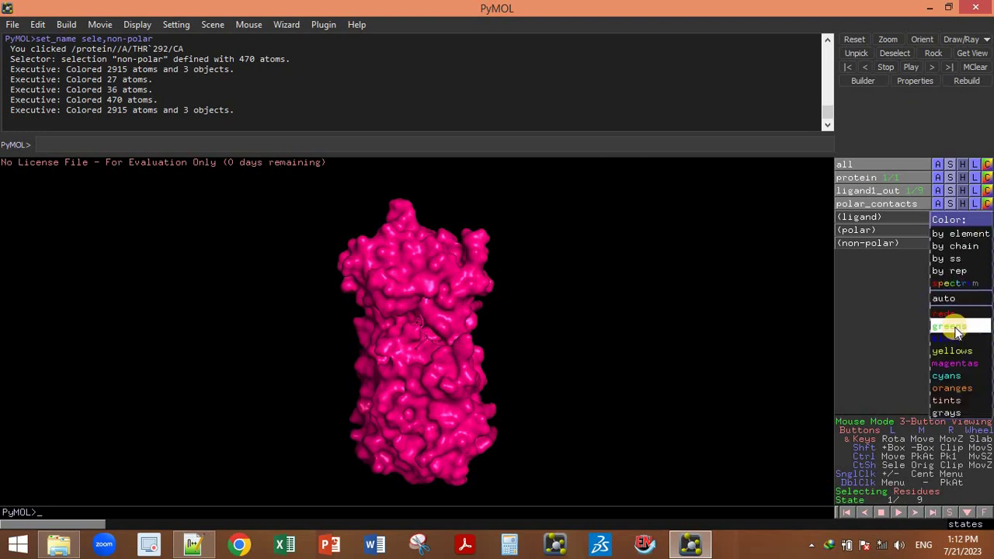
pyautogui.moveTo(955, 326)
pyautogui.click(900, 330)
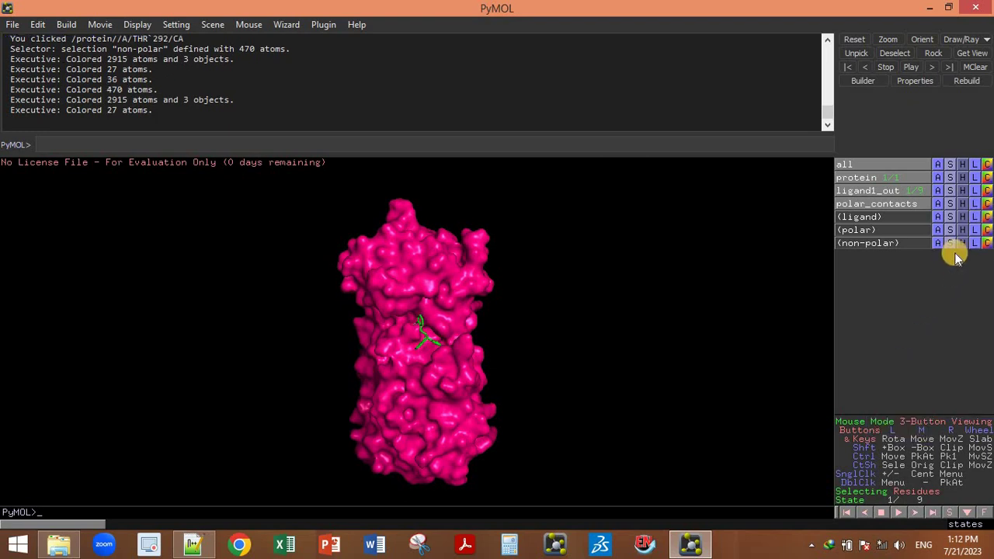
# Recolor the polar selection cyan and the non-polar selection orange.
pyautogui.click(986, 231)
pyautogui.moveTo(944, 386)
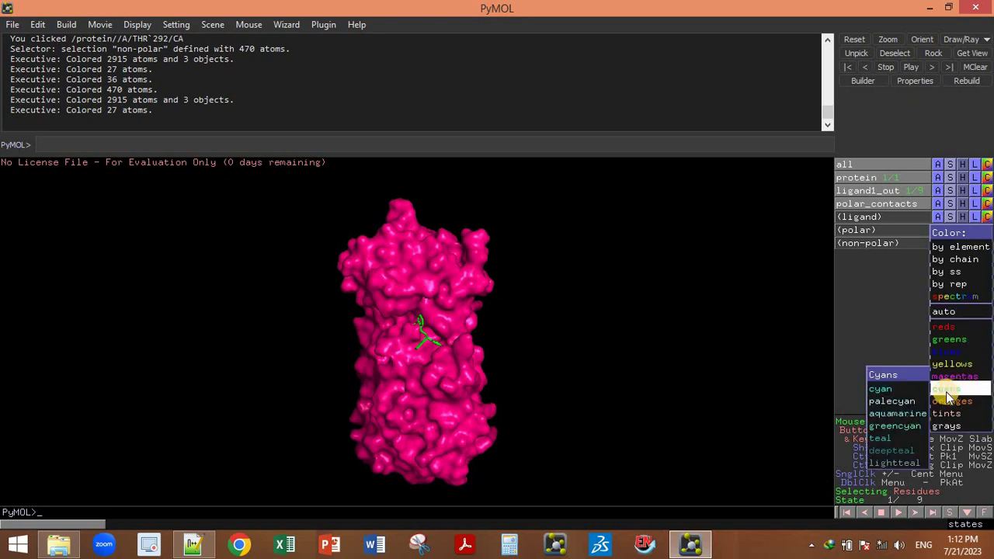
pyautogui.click(903, 392)
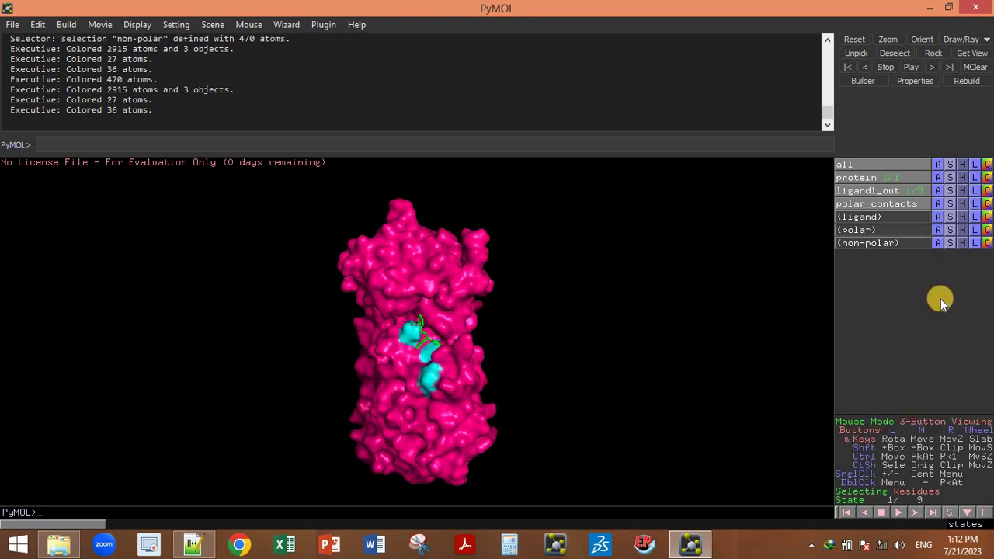
pyautogui.click(986, 243)
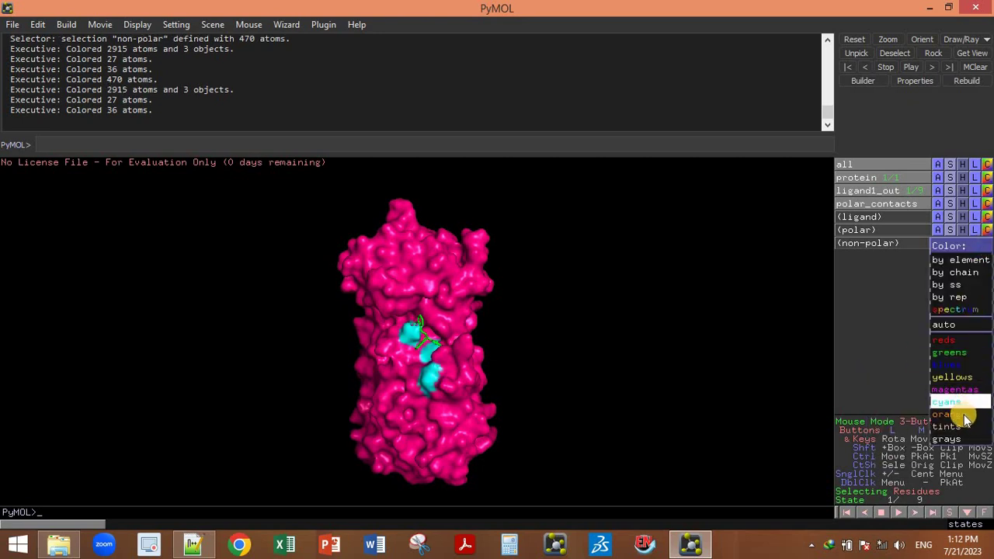
pyautogui.moveTo(951, 414)
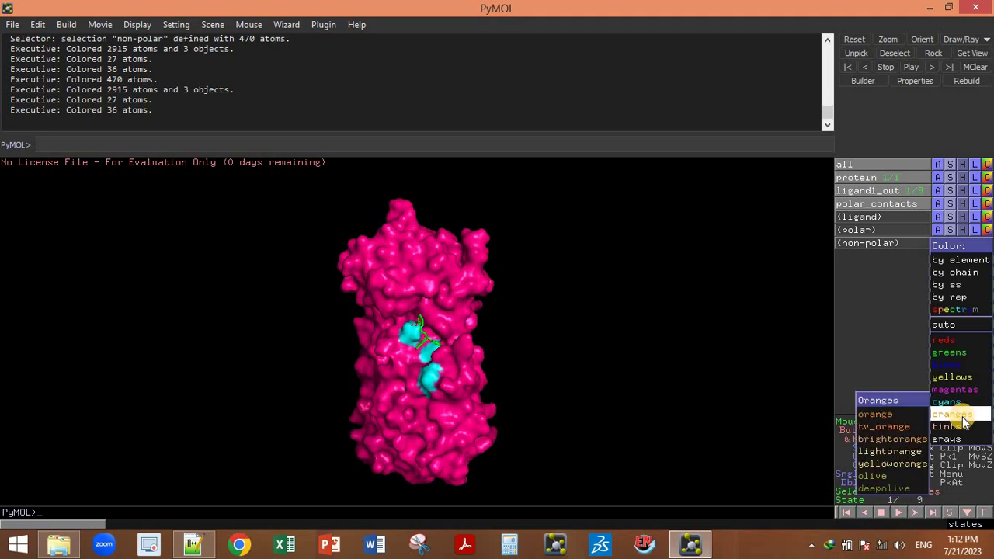
pyautogui.click(905, 416)
pyautogui.click(652, 411)
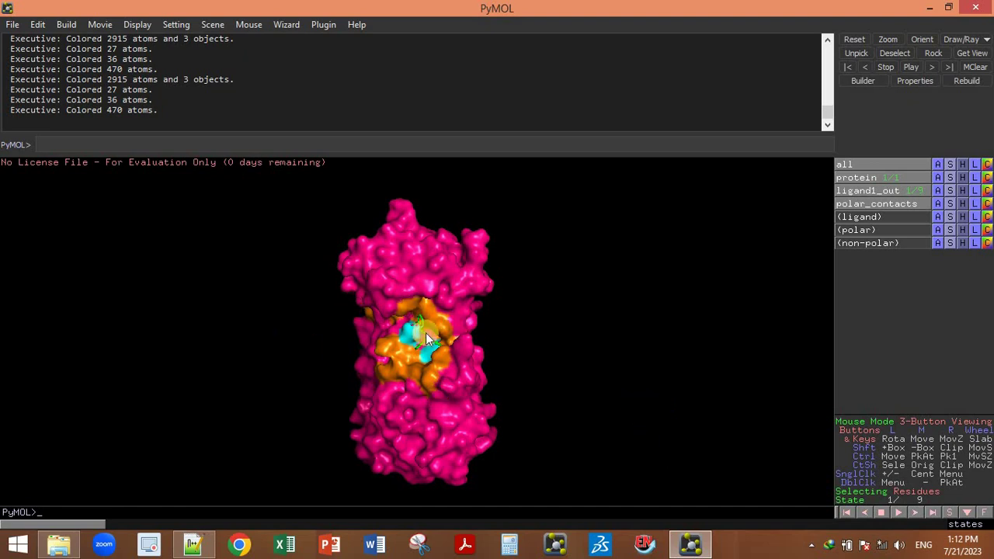
# Try blue and red as colors for the ligand selection against the hot pink protein surface.
pyautogui.click(987, 221)
pyautogui.moveTo(956, 339)
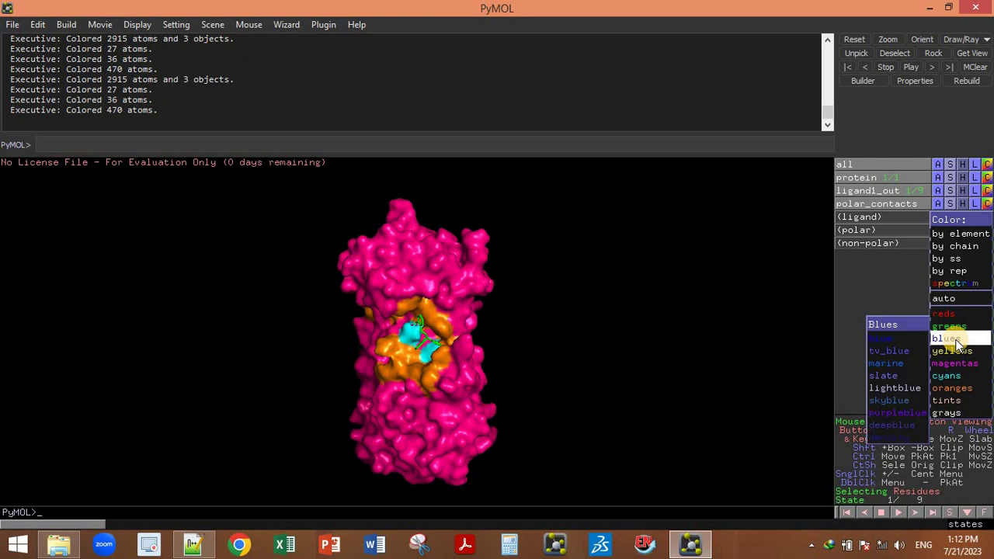
pyautogui.click(893, 342)
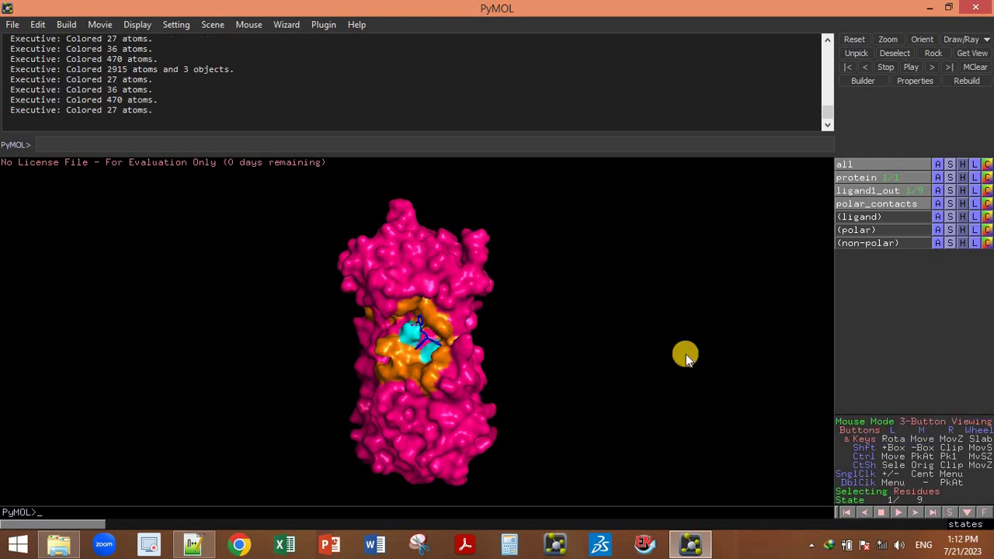
pyautogui.moveTo(685, 355); pyautogui.dragTo(697, 380, button='right')
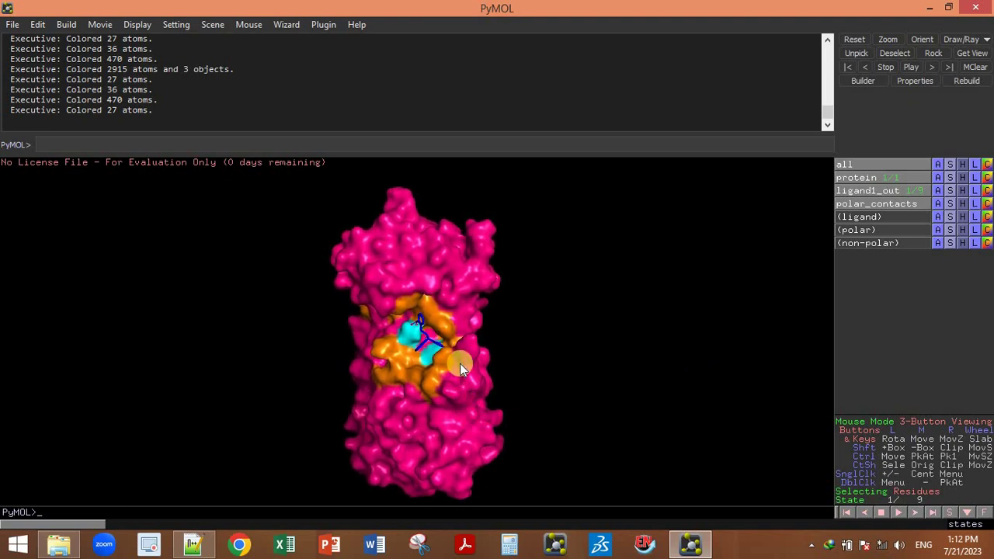
pyautogui.click(987, 217)
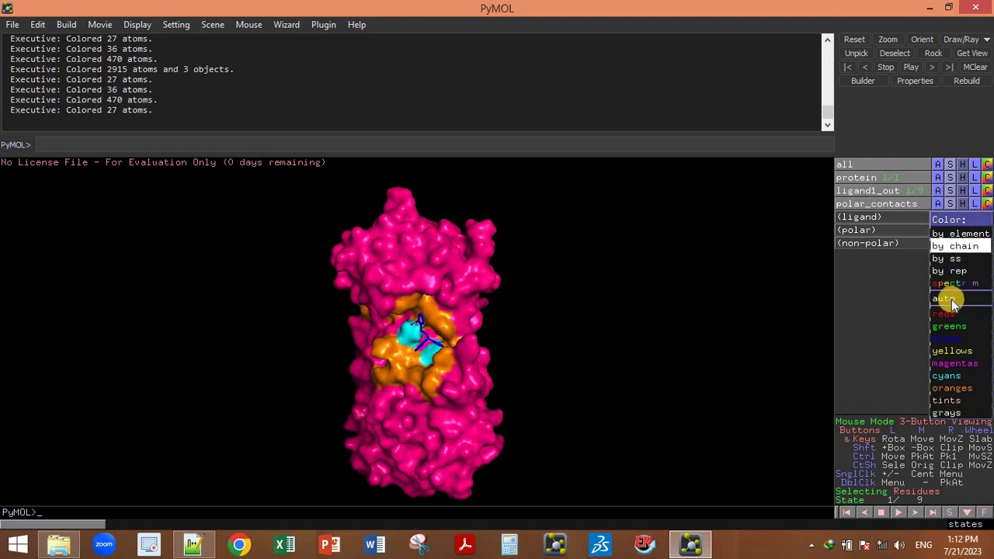
pyautogui.moveTo(943, 314)
pyautogui.click(878, 315)
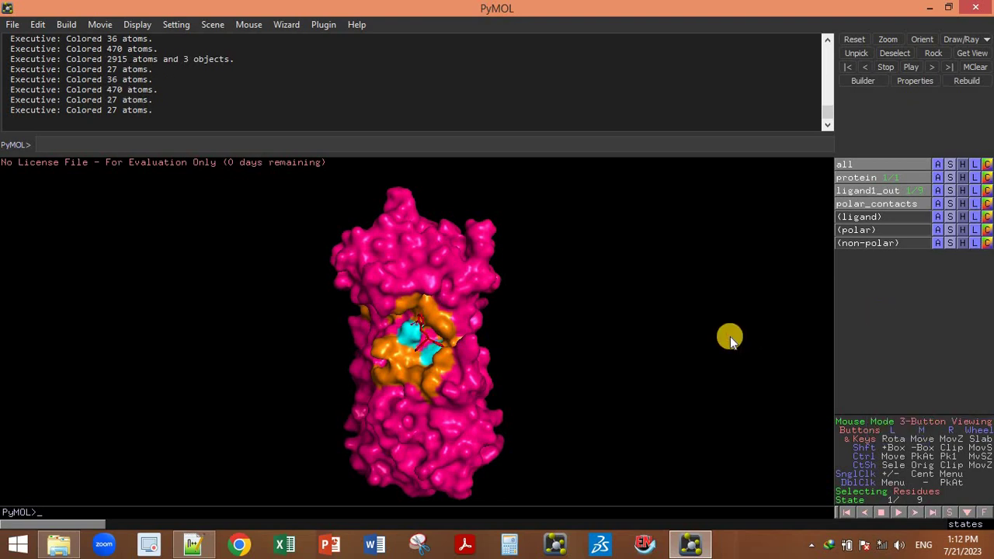
# Recolor the ligand selection purpleblue.
pyautogui.click(986, 217)
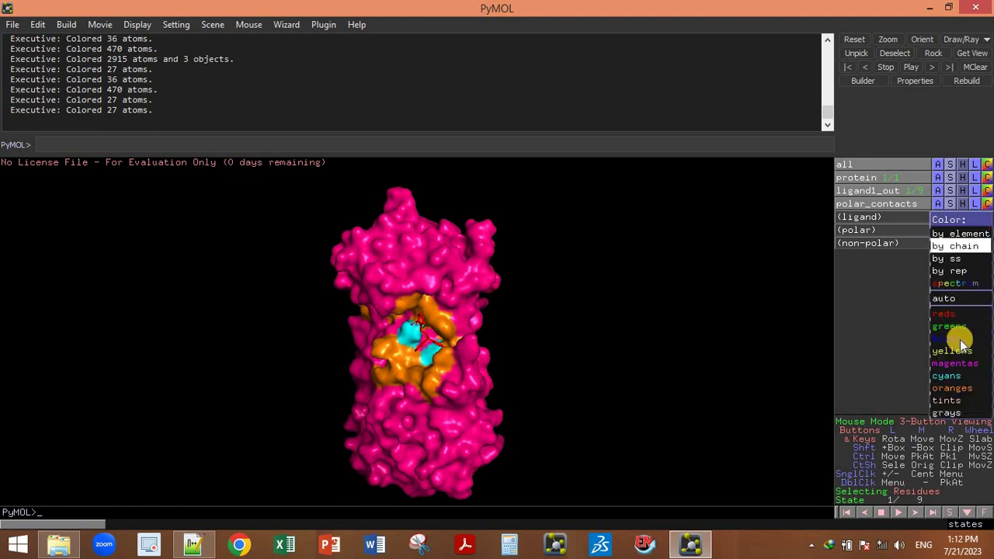
pyautogui.moveTo(951, 378)
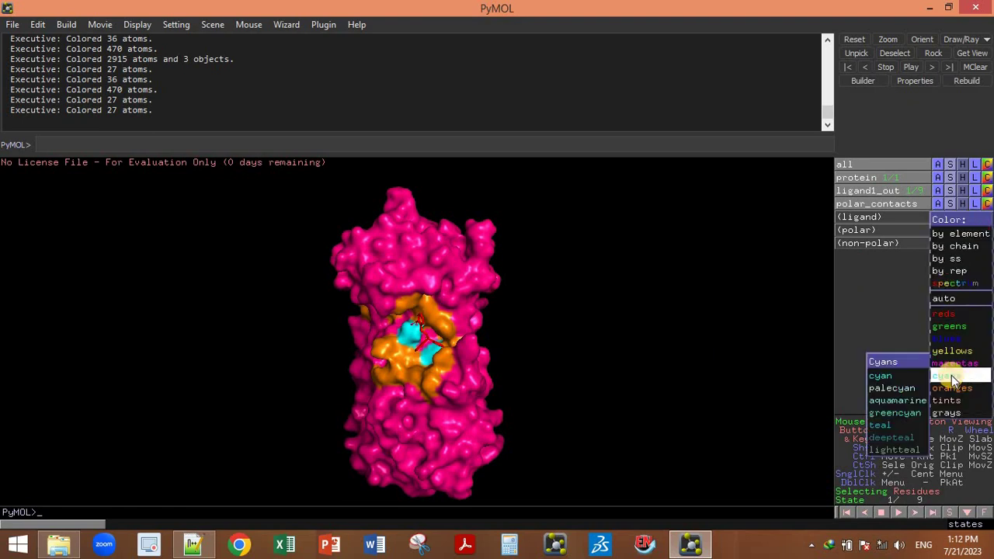
pyautogui.moveTo(953, 342)
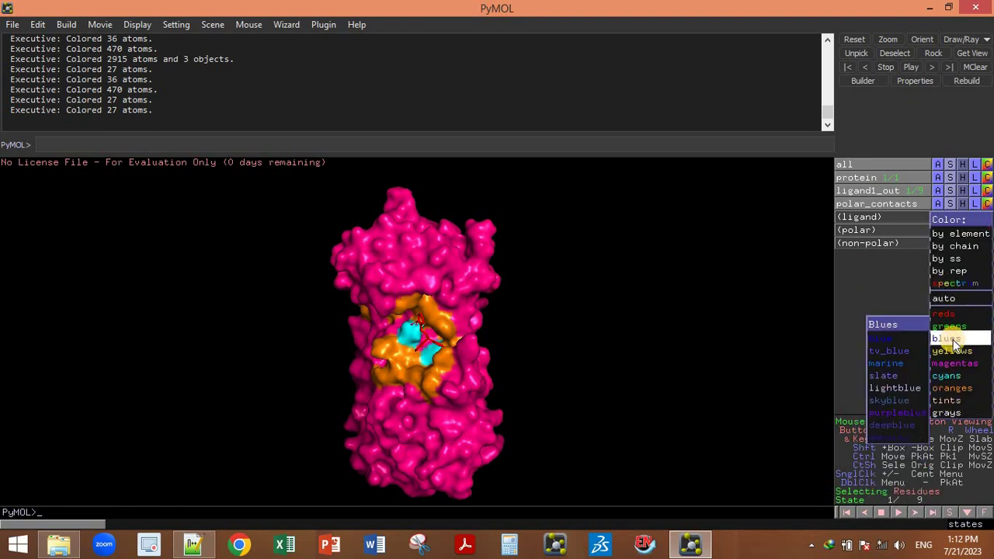
pyautogui.click(895, 414)
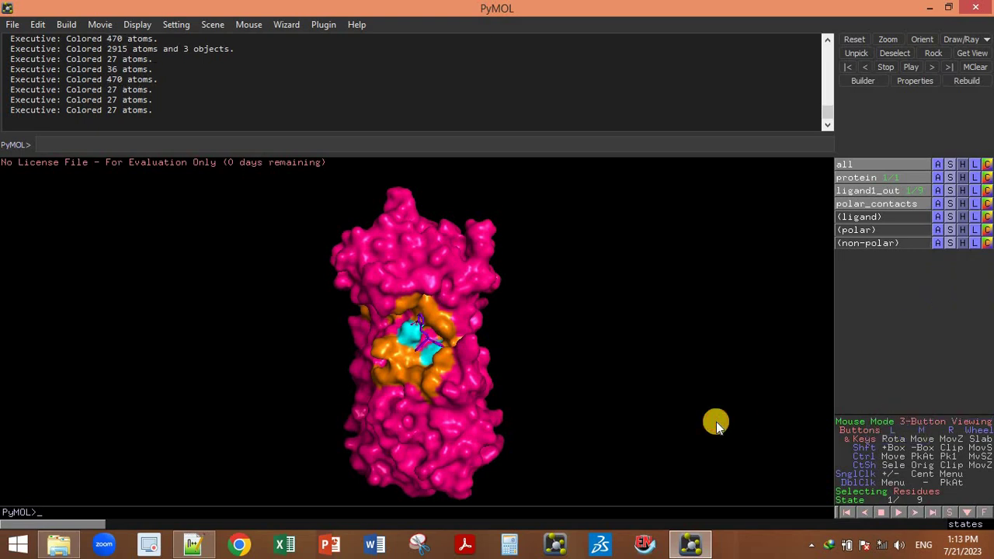
# Recolor all objects purple and the ligand selection hot pink.
pyautogui.click(986, 163)
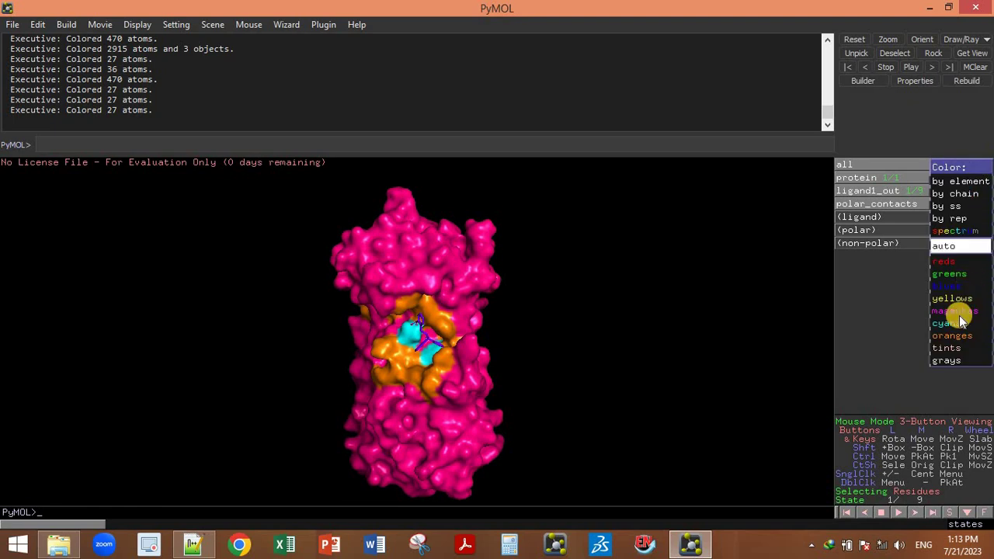
pyautogui.moveTo(957, 317)
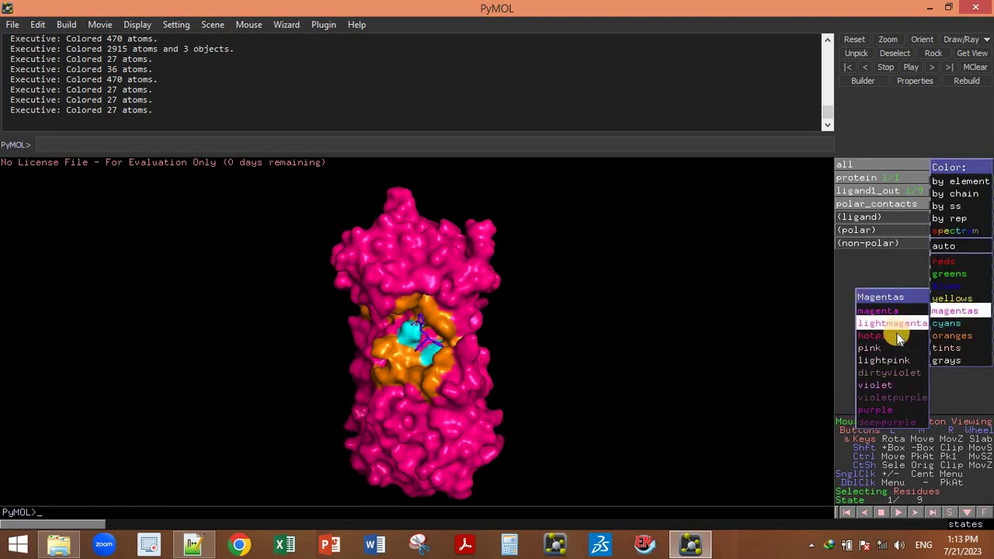
pyautogui.click(877, 409)
pyautogui.click(988, 219)
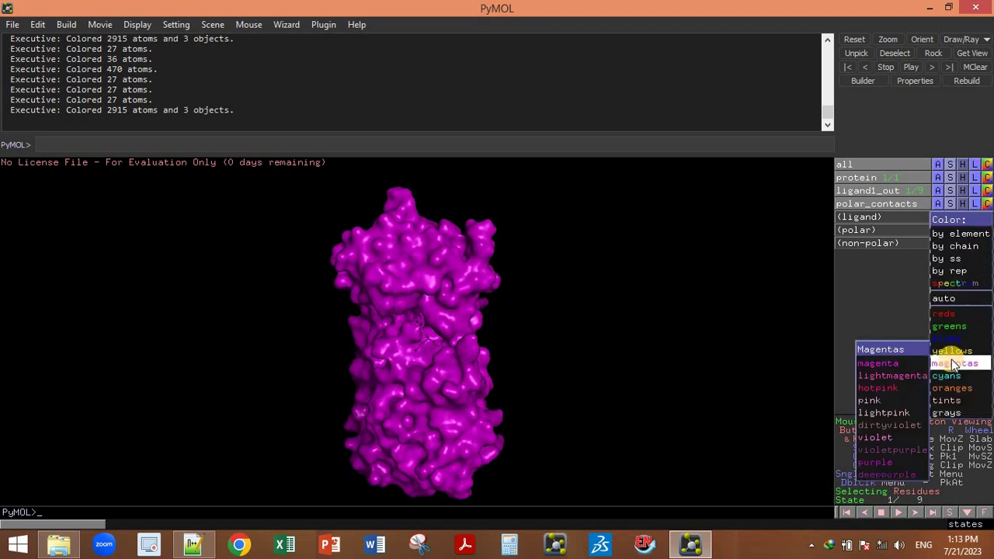
pyautogui.click(898, 388)
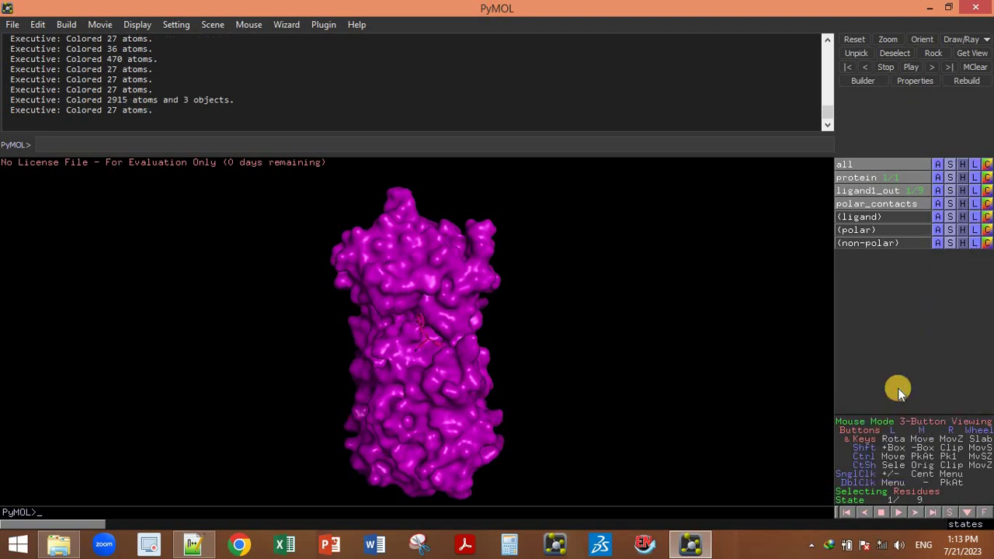
# Color the polar selection marine and the non-polar selection red.
pyautogui.click(987, 230)
pyautogui.moveTo(944, 354)
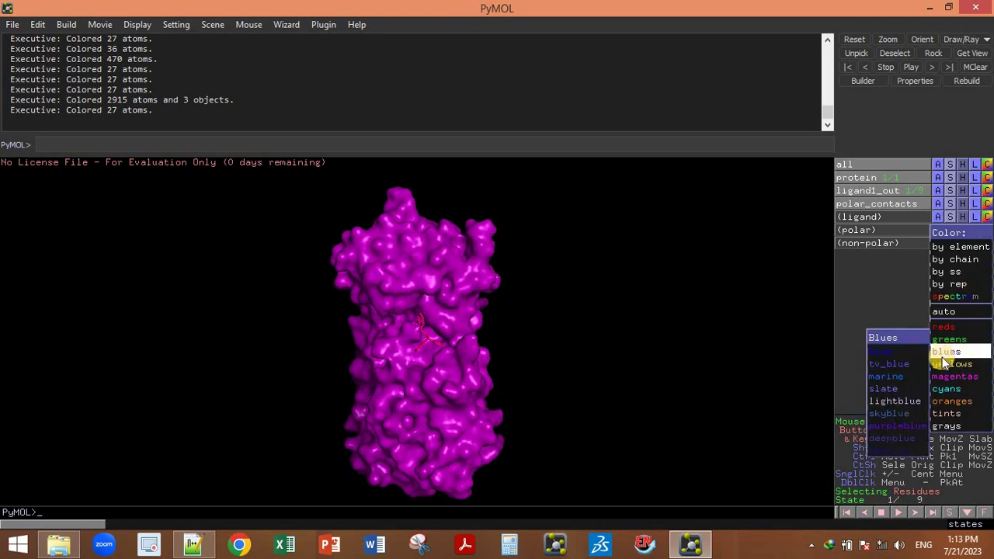
pyautogui.click(892, 377)
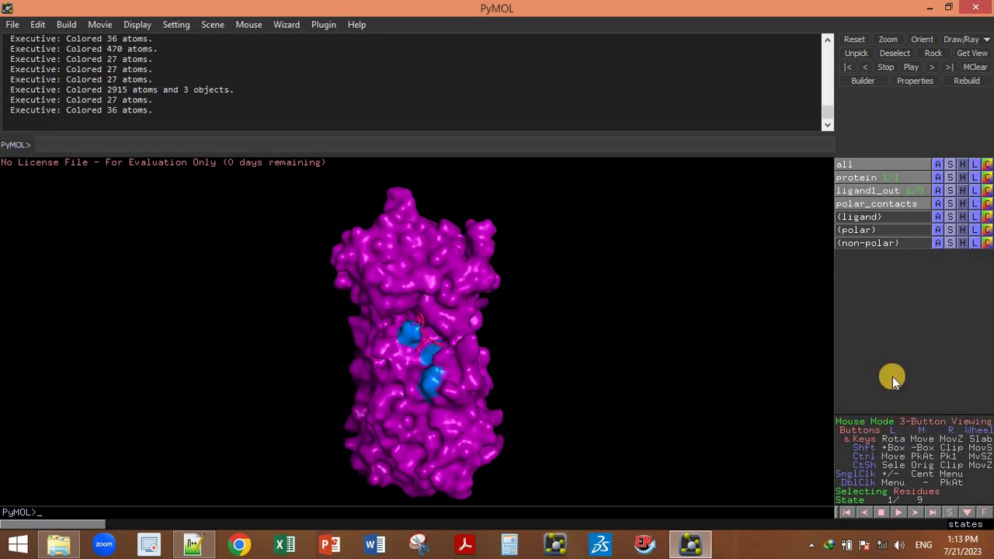
pyautogui.click(986, 246)
pyautogui.moveTo(951, 339)
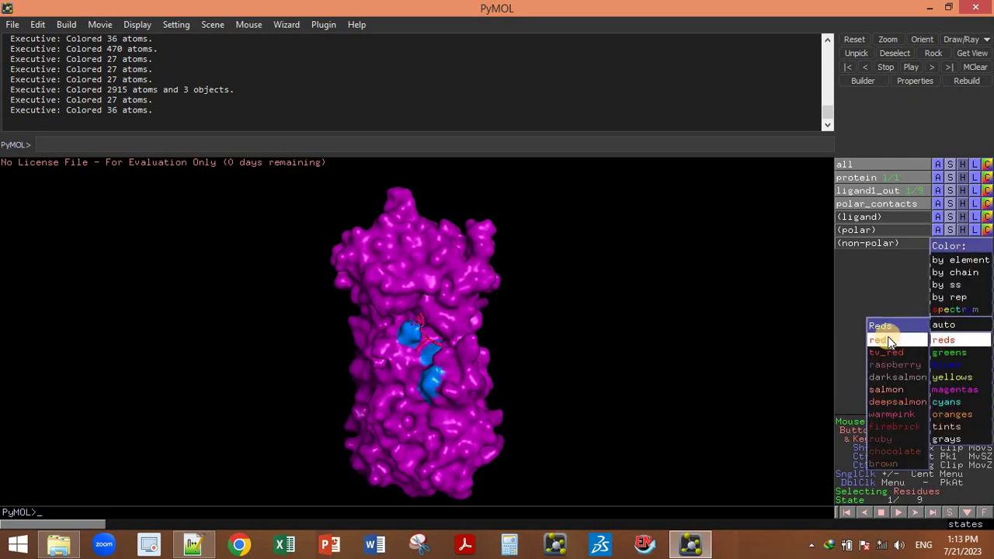
pyautogui.click(887, 338)
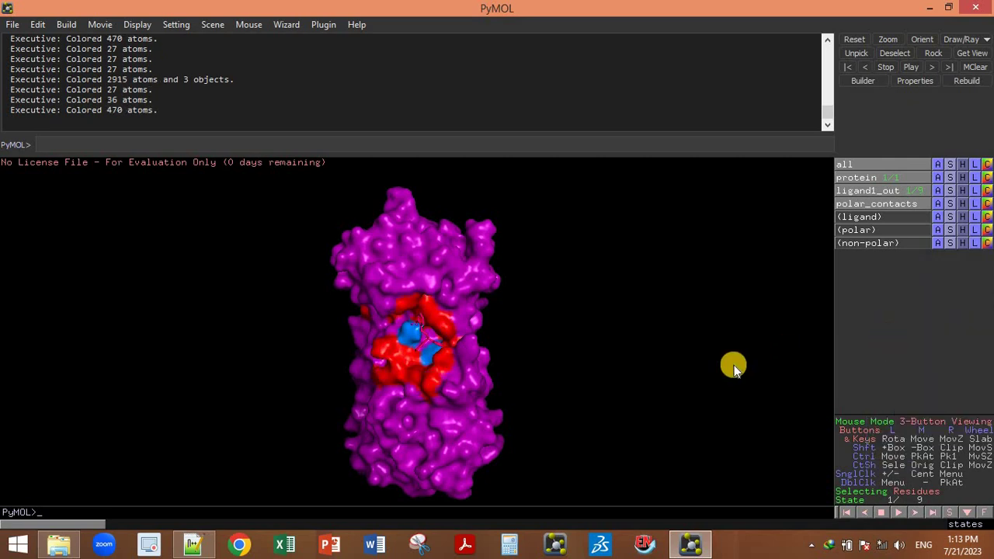
# Recolor the ligand selection blue against the purple protein surface.
pyautogui.click(986, 217)
pyautogui.moveTo(940, 339)
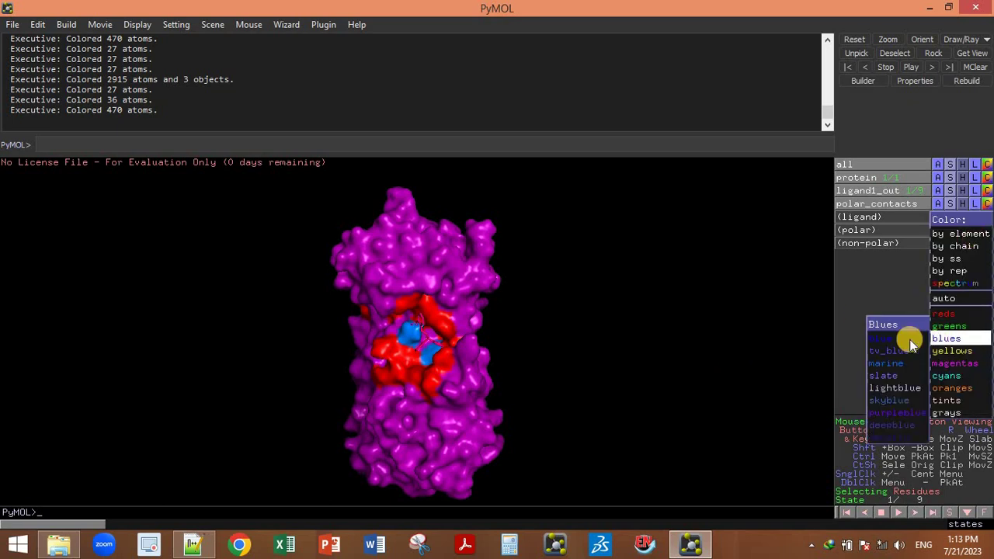
pyautogui.click(898, 340)
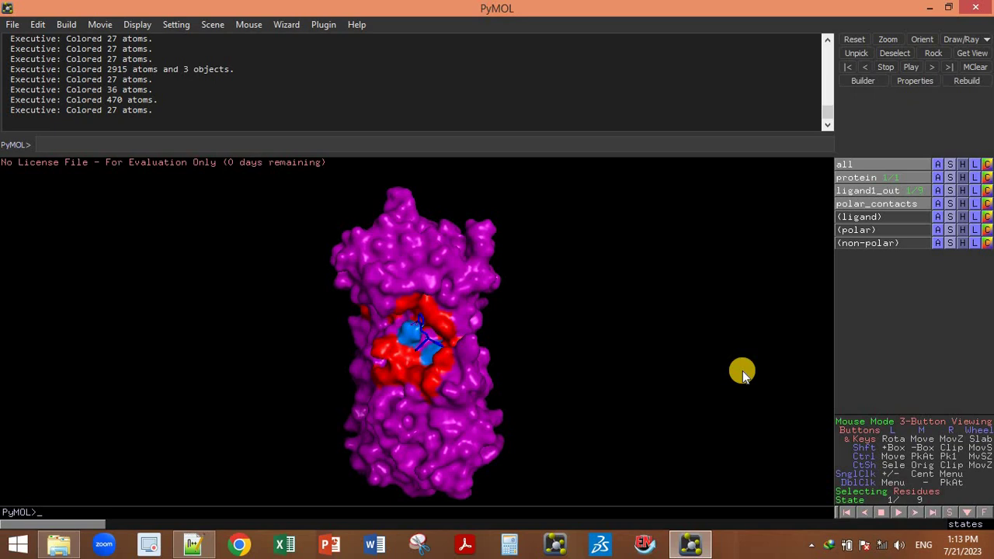
# Recolor all objects cyan and the ligand selection blue.
pyautogui.click(986, 165)
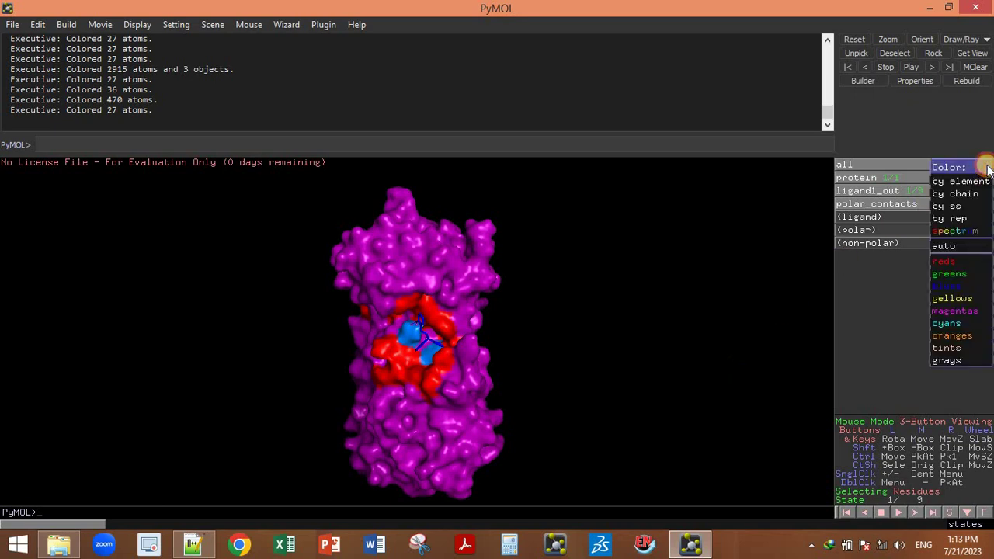
pyautogui.moveTo(951, 323)
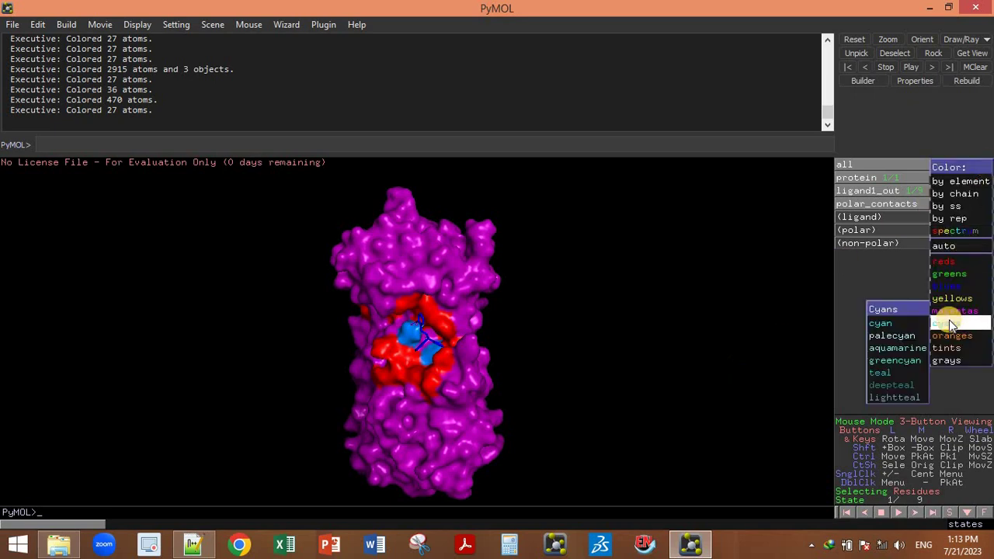
pyautogui.click(894, 324)
pyautogui.click(987, 217)
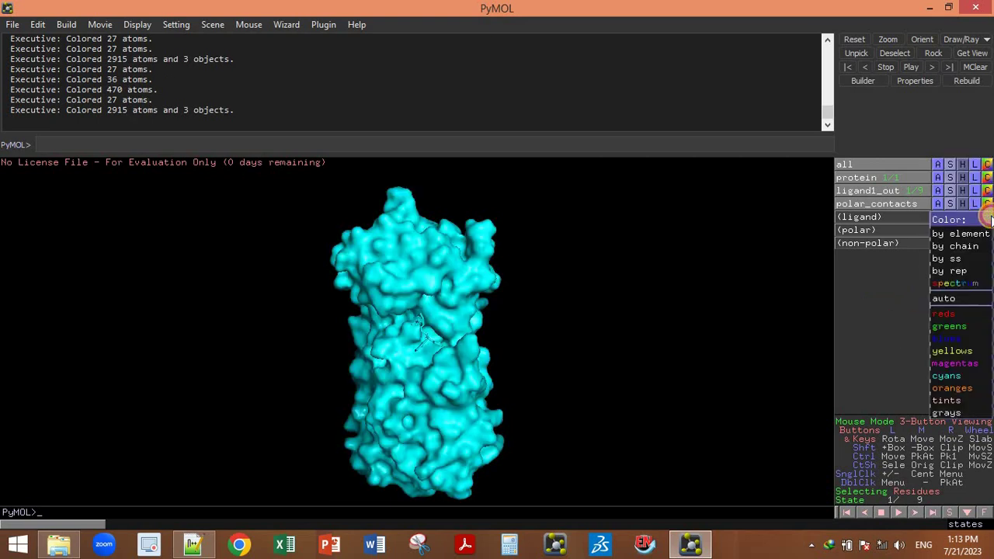
pyautogui.moveTo(937, 342)
pyautogui.click(892, 340)
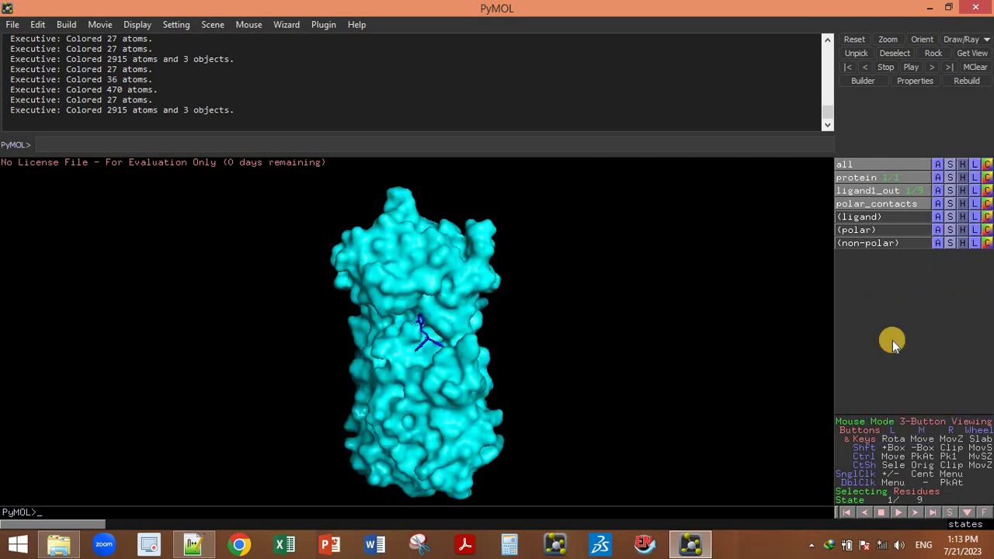
# Color both the polar and the non-polar selections purple.
pyautogui.click(987, 230)
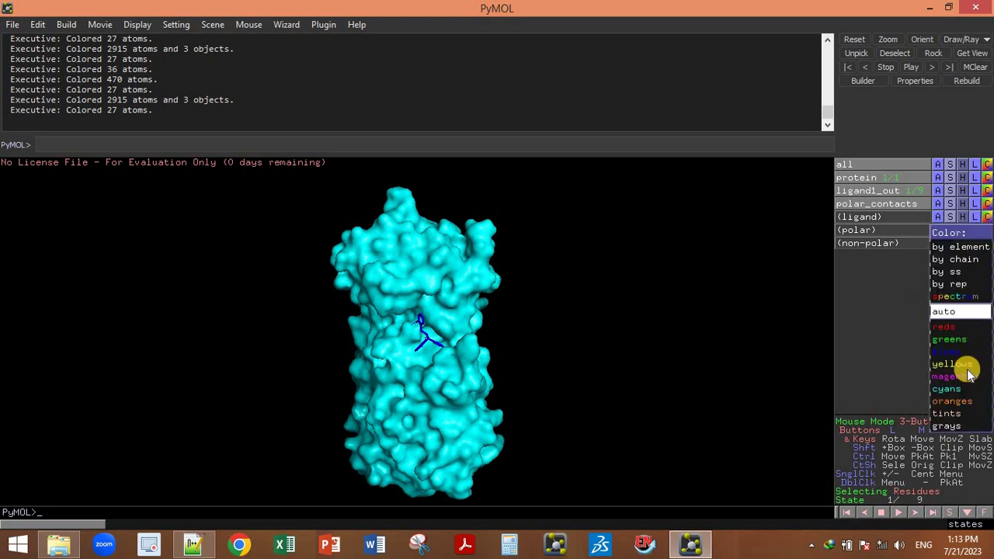
pyautogui.moveTo(957, 365)
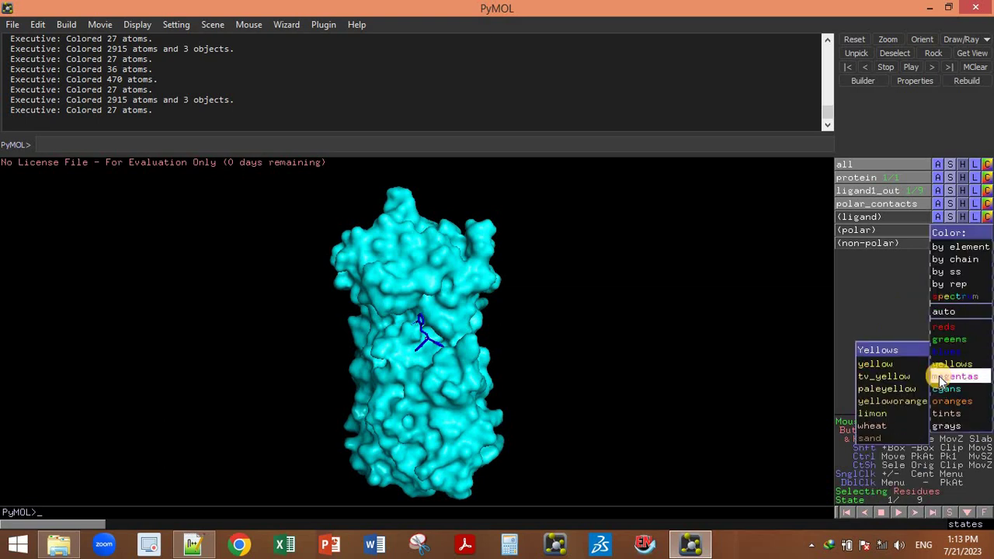
pyautogui.click(881, 478)
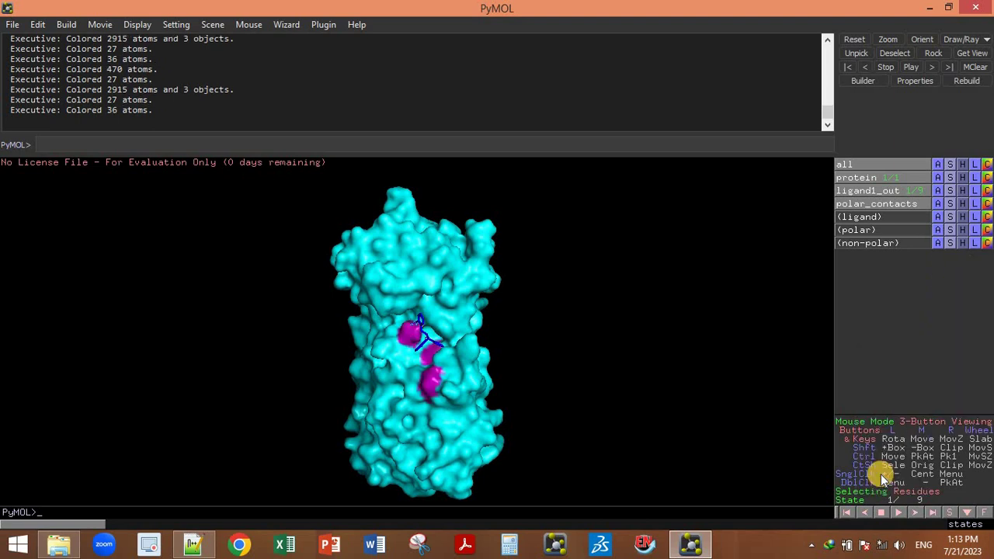
pyautogui.click(987, 243)
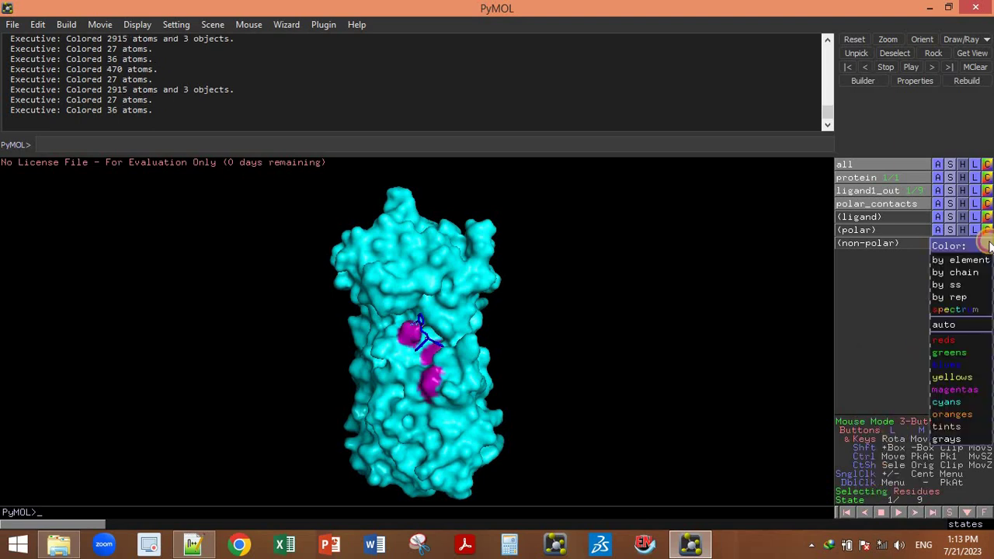
pyautogui.moveTo(953, 411)
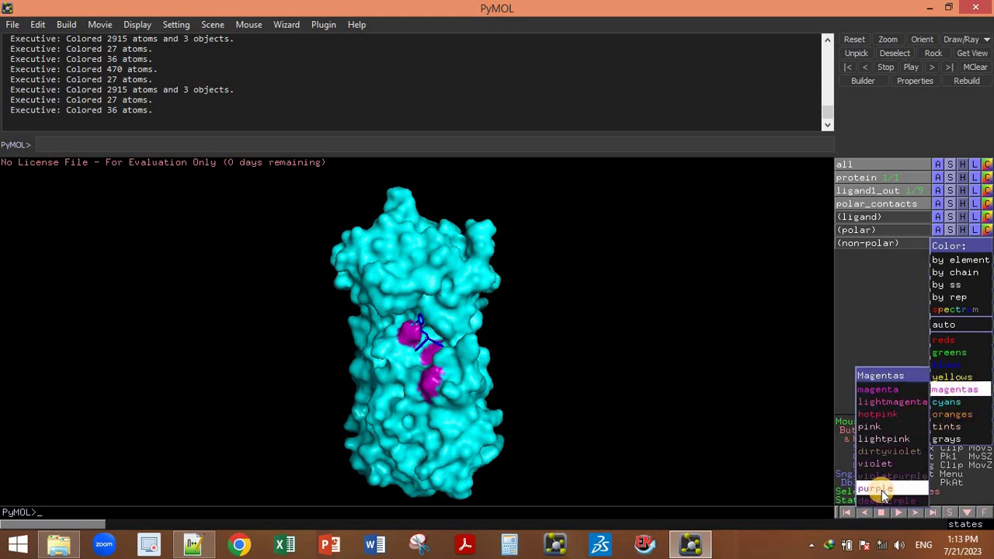
pyautogui.click(881, 490)
# Recolor the polar selection green.
pyautogui.click(987, 230)
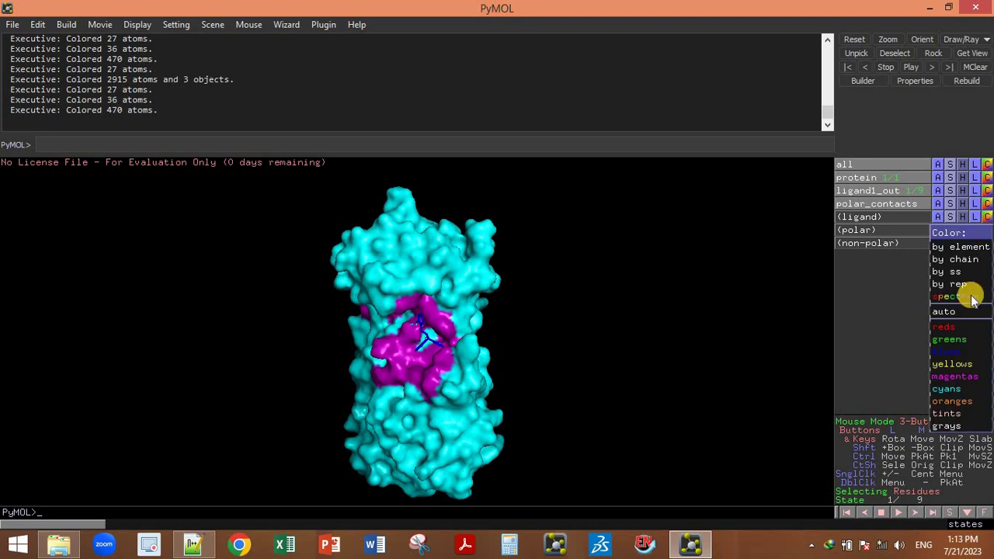
pyautogui.moveTo(949, 340)
pyautogui.click(896, 341)
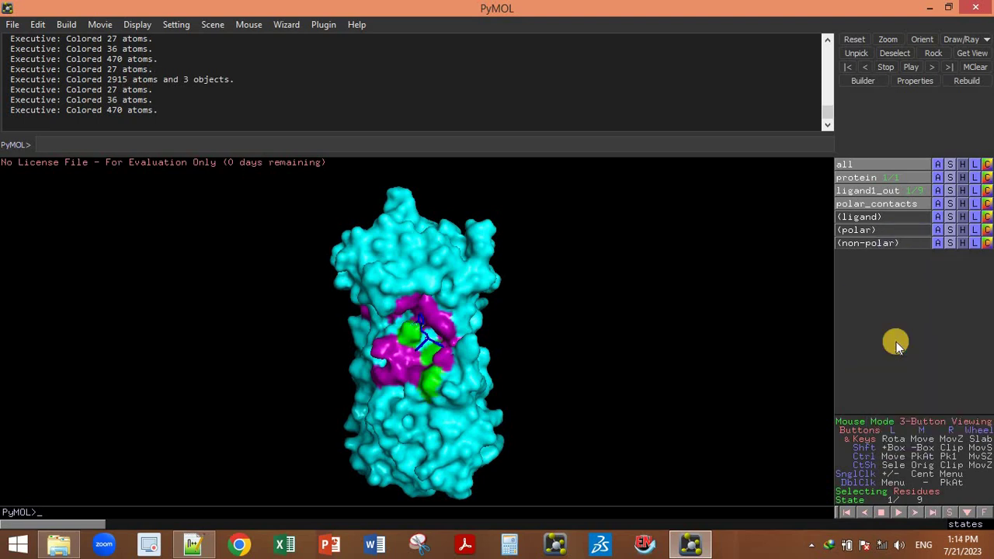
# Recolor the polar selection orange and the ligand selection hot pink.
pyautogui.click(987, 231)
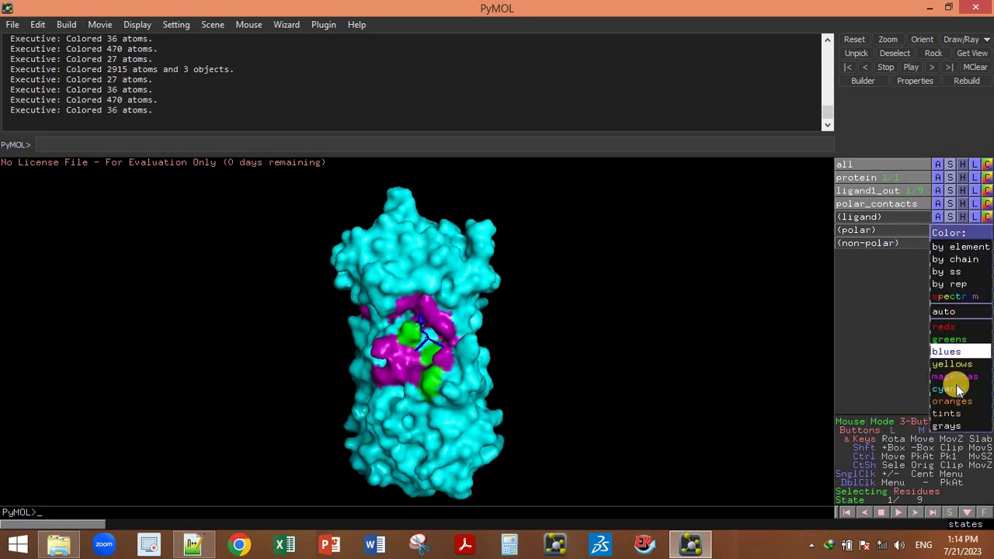
pyautogui.moveTo(956, 400)
pyautogui.click(892, 404)
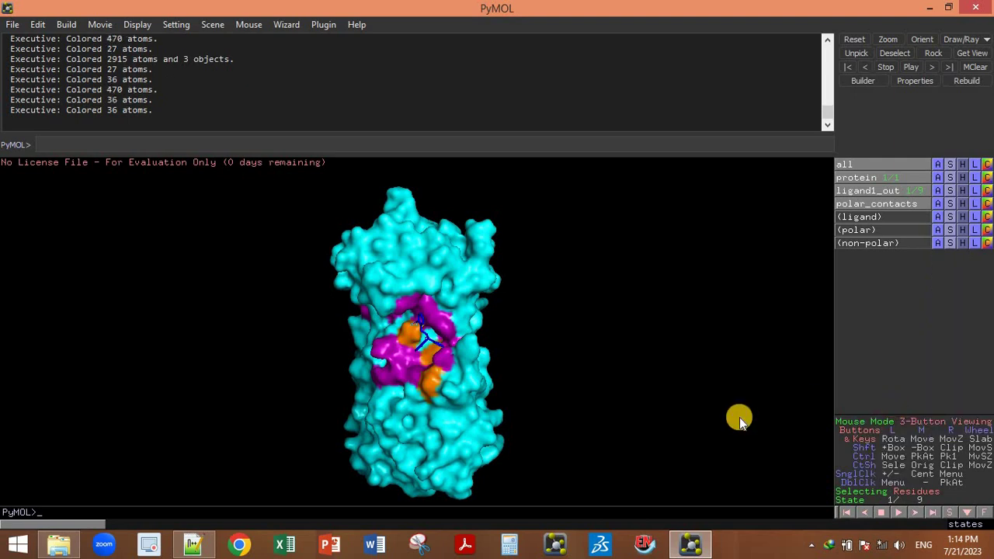
pyautogui.click(987, 217)
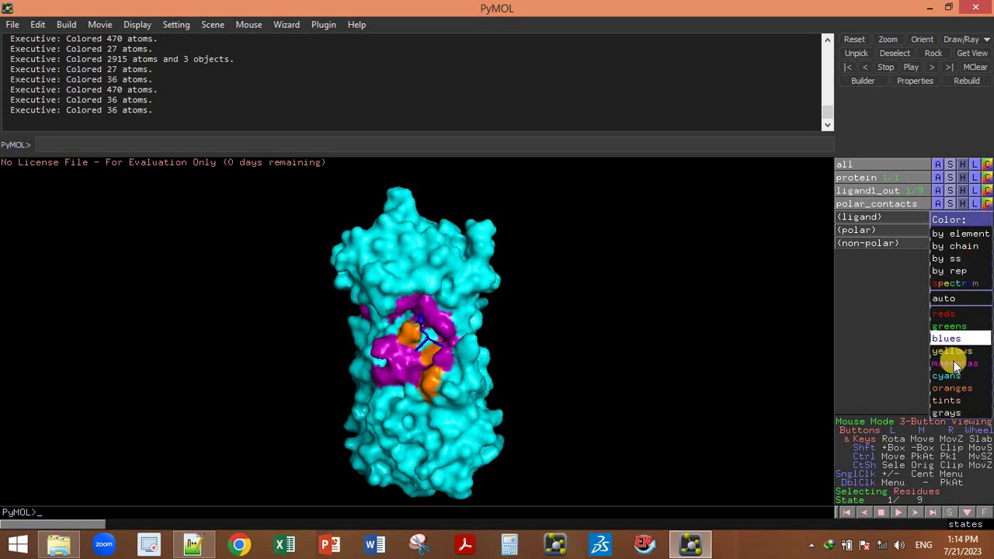
pyautogui.moveTo(956, 365)
pyautogui.click(888, 392)
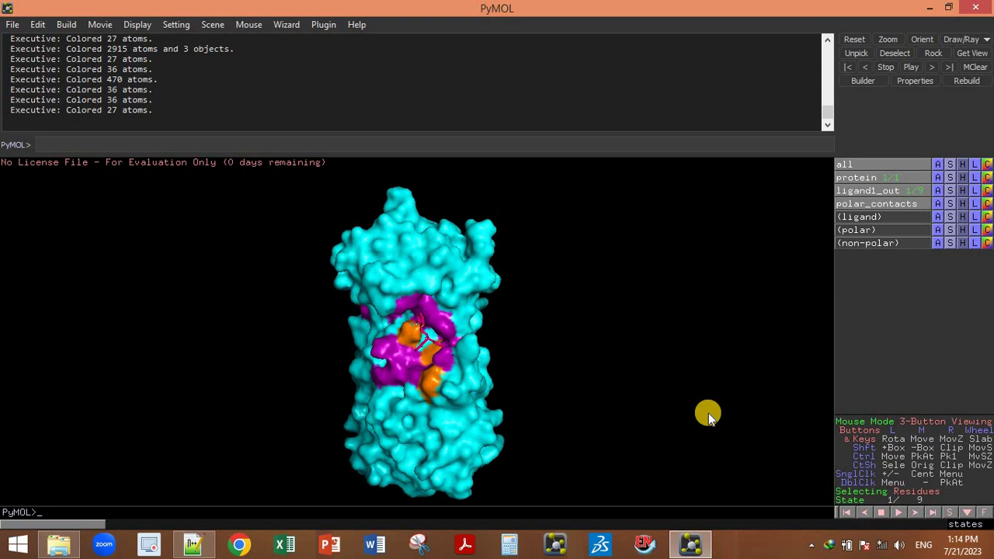
pyautogui.moveTo(489, 265); pyautogui.dragTo(497, 258)
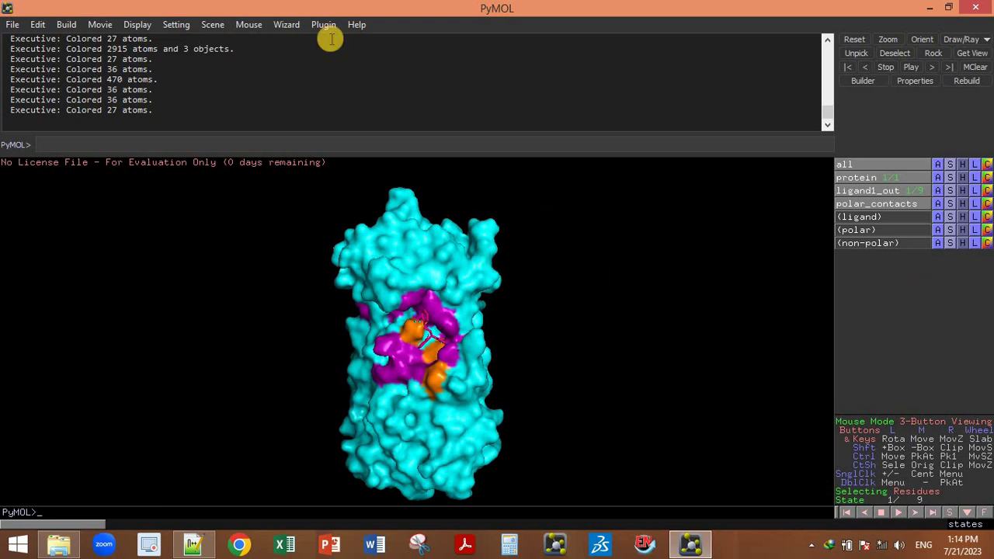
# Try a grey background behind the protein surface and switch it back to black.
pyautogui.click(137, 24)
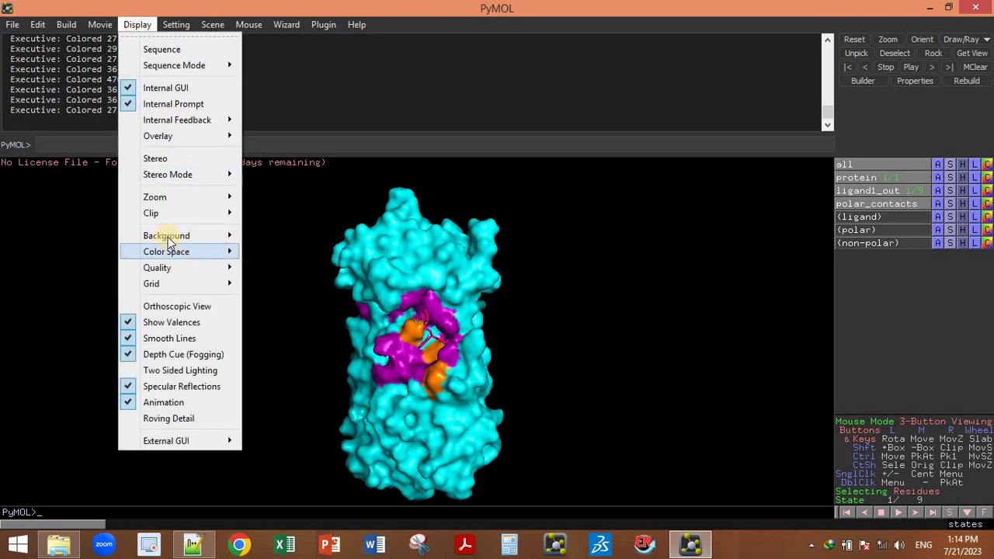
pyautogui.moveTo(217, 235)
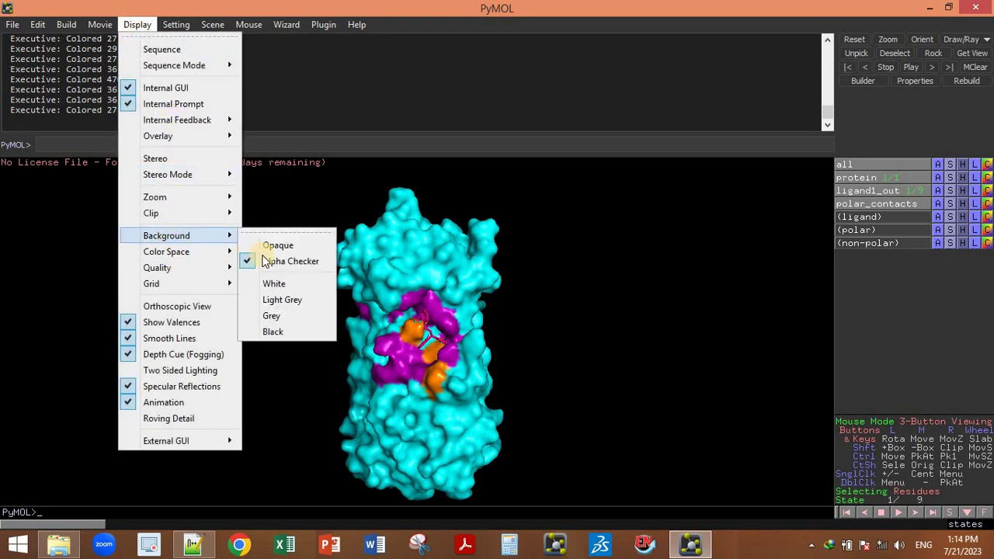
pyautogui.click(278, 313)
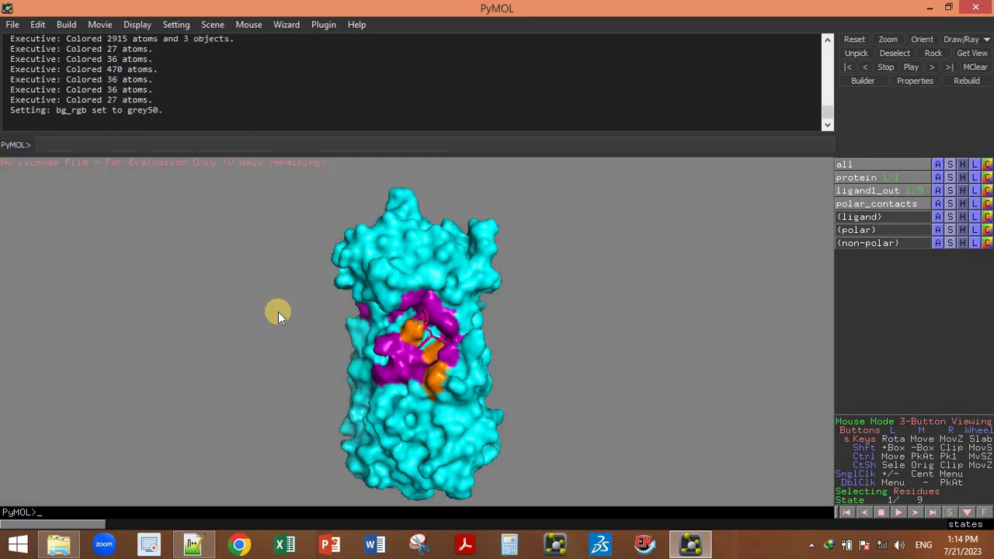
pyautogui.click(137, 25)
pyautogui.moveTo(173, 236)
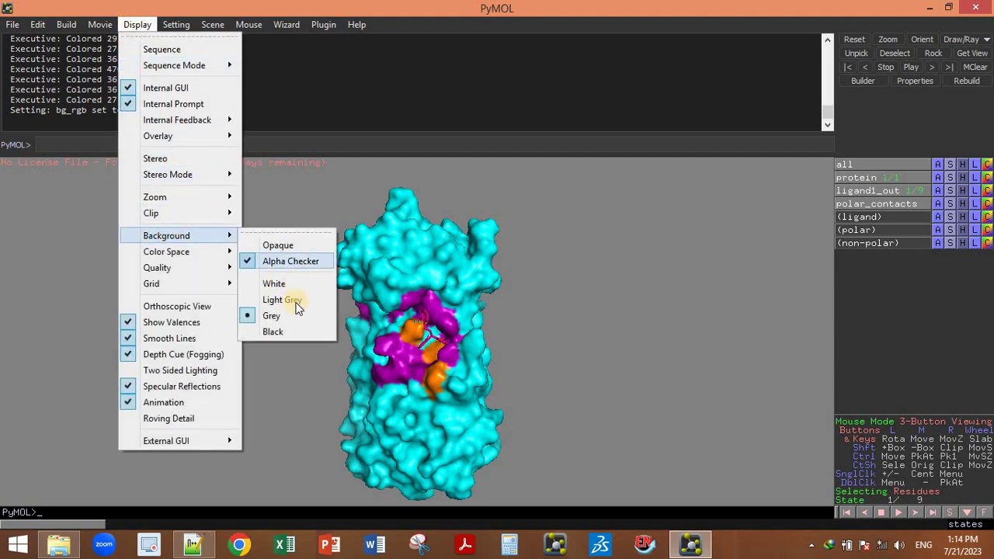
pyautogui.click(275, 333)
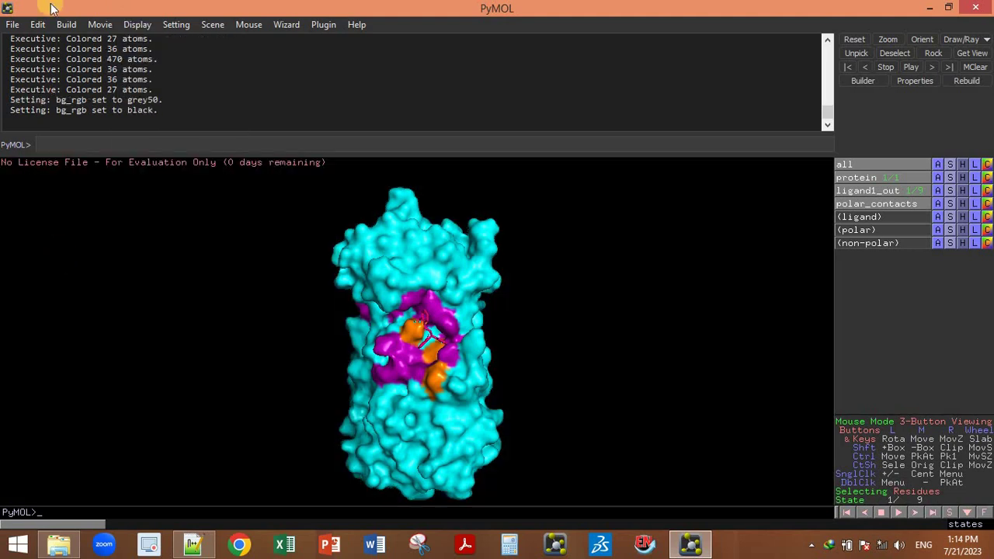
pyautogui.click(136, 24)
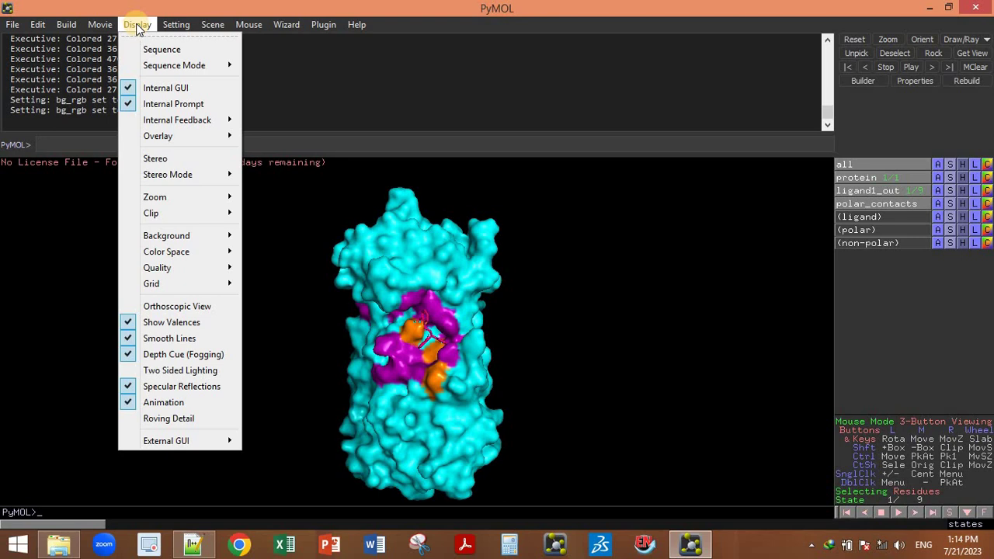
pyautogui.click(582, 277)
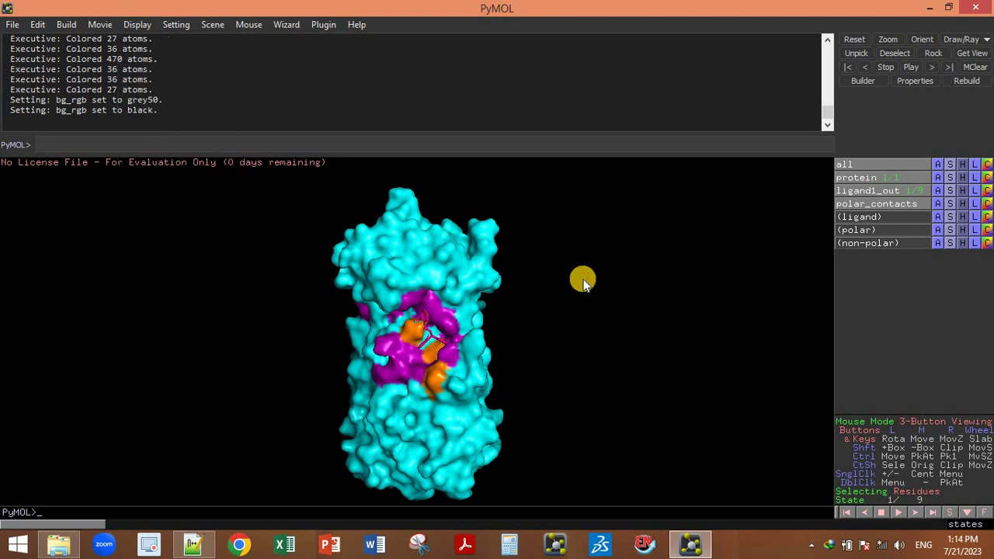
# Recolor all objects orange and the ligand selection blue.
pyautogui.click(987, 164)
pyautogui.moveTo(962, 340)
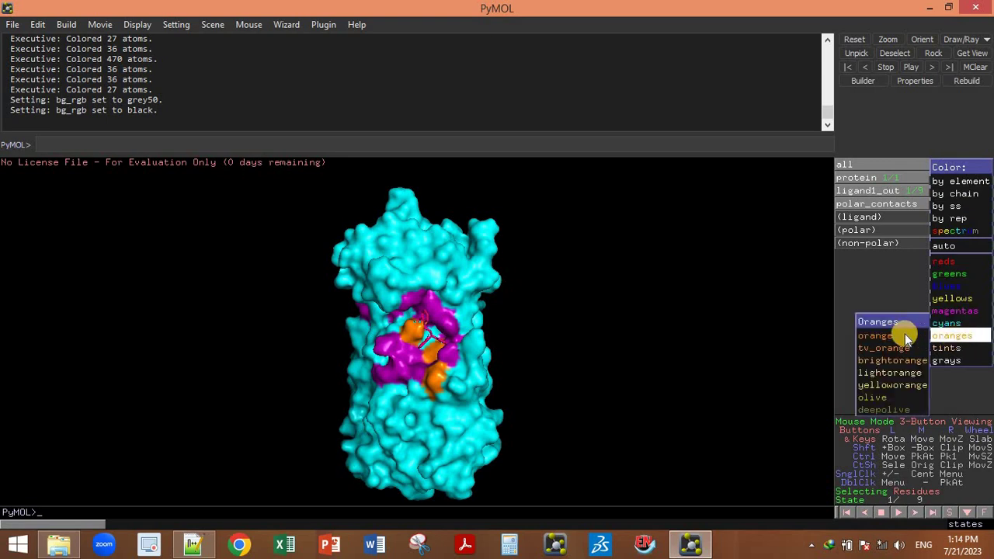
pyautogui.click(904, 334)
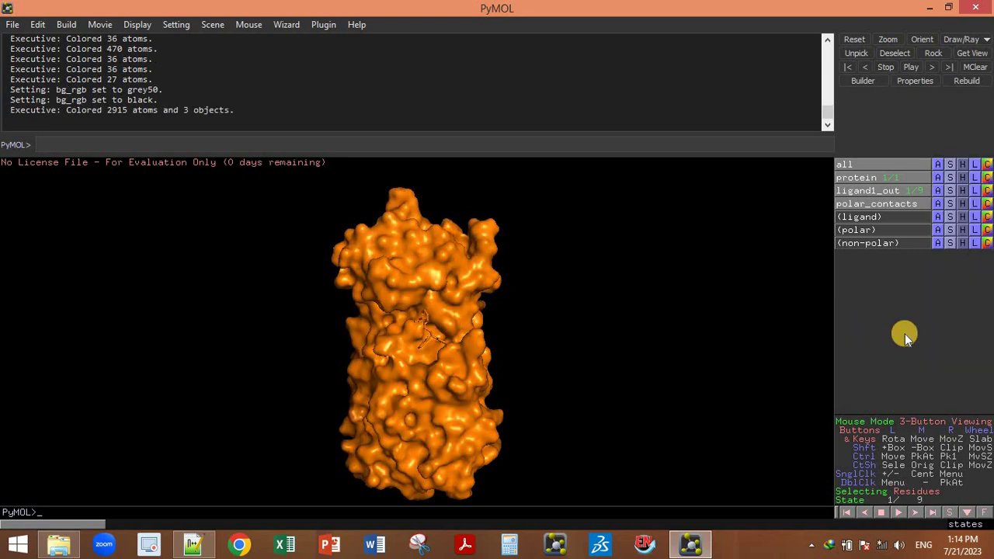
pyautogui.click(987, 203)
pyautogui.moveTo(948, 342)
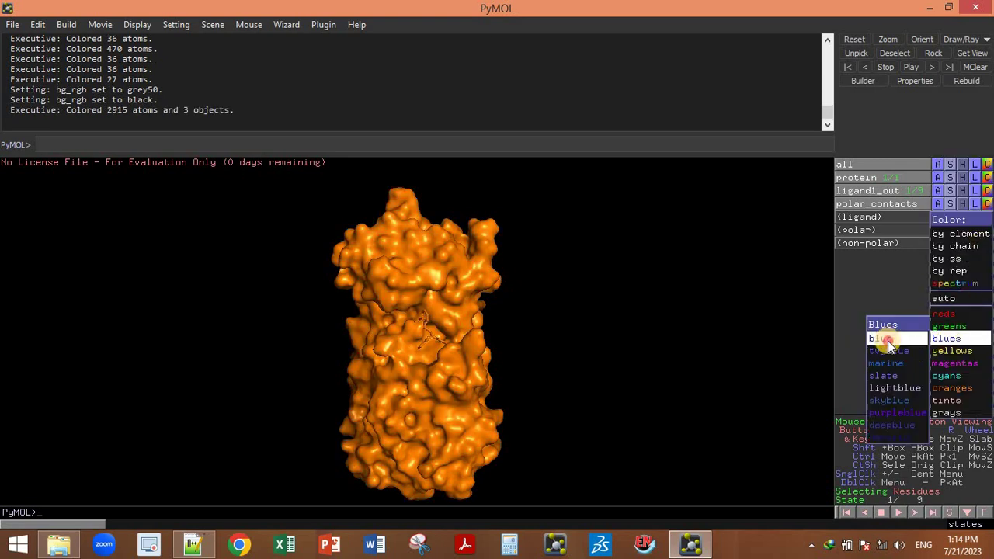
pyautogui.click(885, 341)
# Color the non-polar selection purple.
pyautogui.click(987, 243)
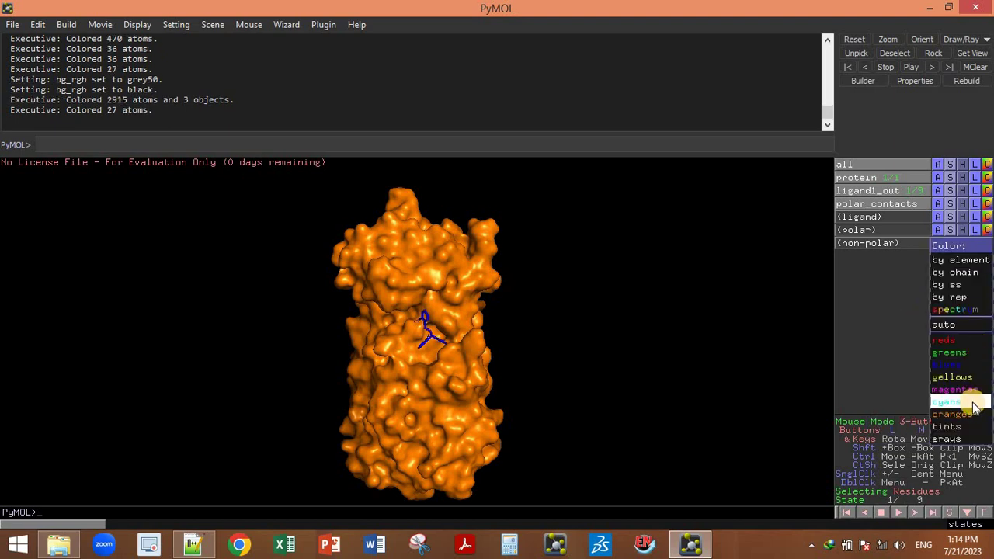
pyautogui.moveTo(967, 389)
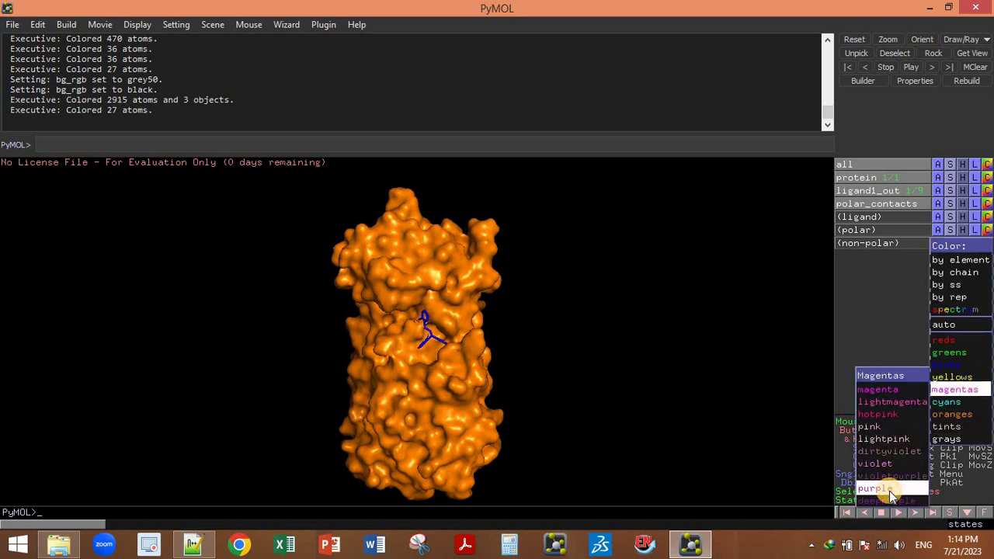
pyautogui.click(886, 489)
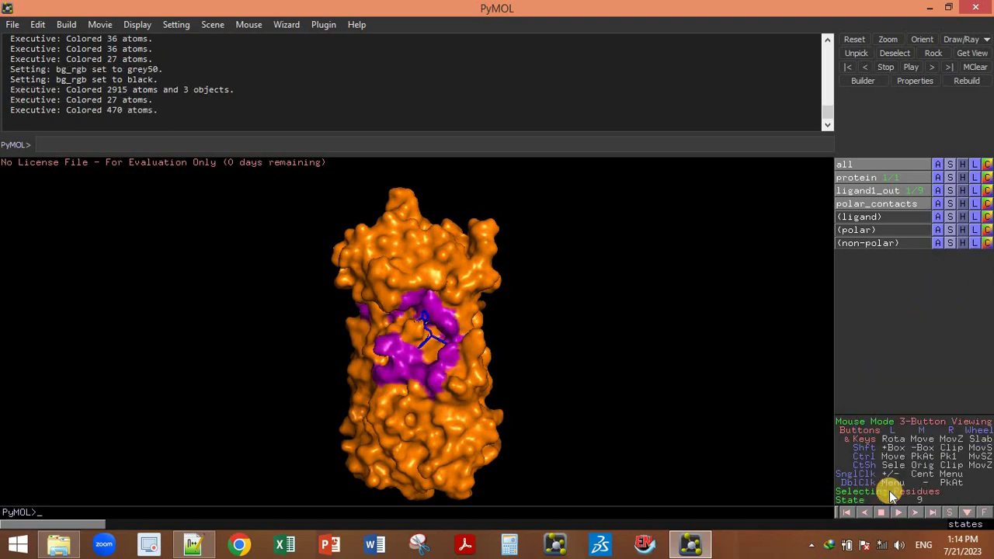
# Recolor the ligand selection green.
pyautogui.click(987, 243)
pyautogui.moveTo(958, 326)
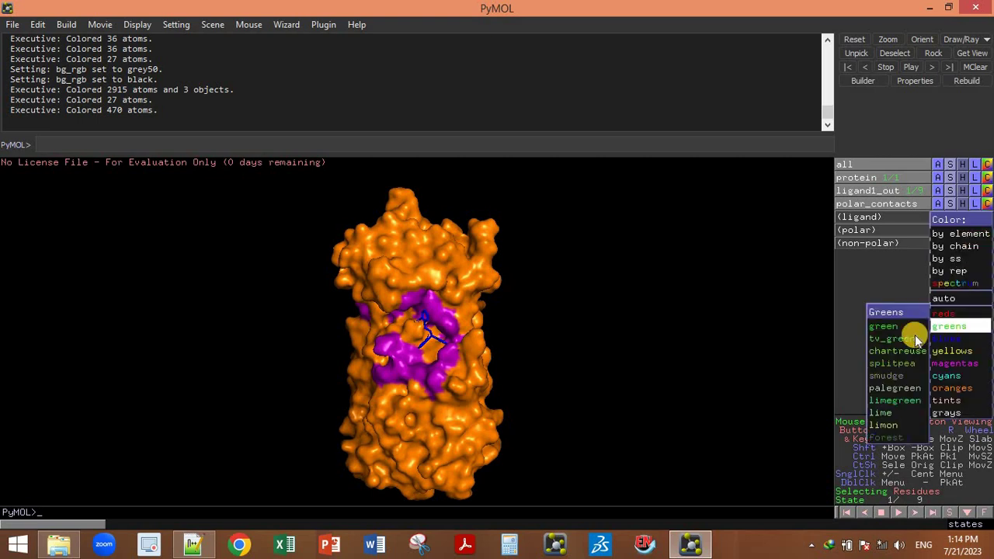
pyautogui.click(893, 328)
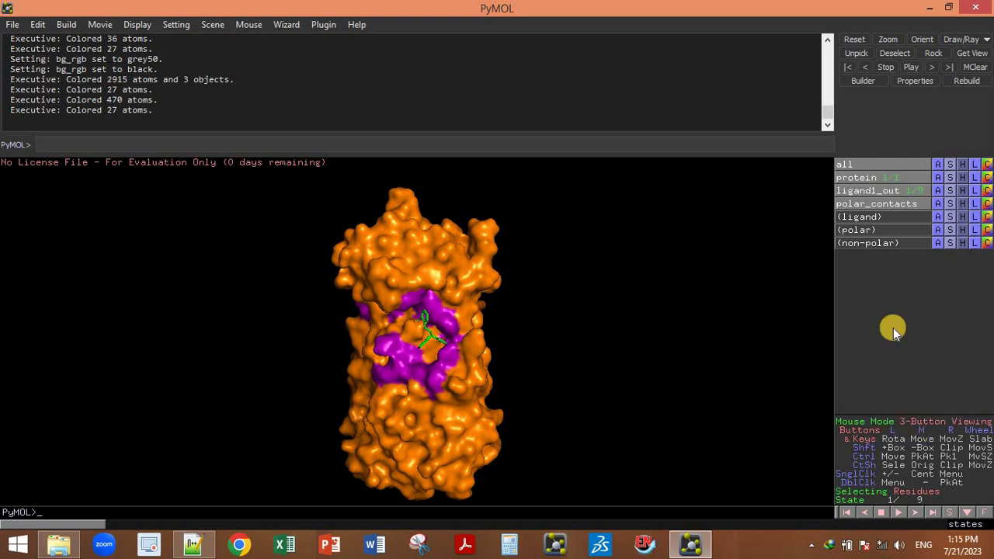
# Color the polar selection green and the ligand selection blue.
pyautogui.click(986, 217)
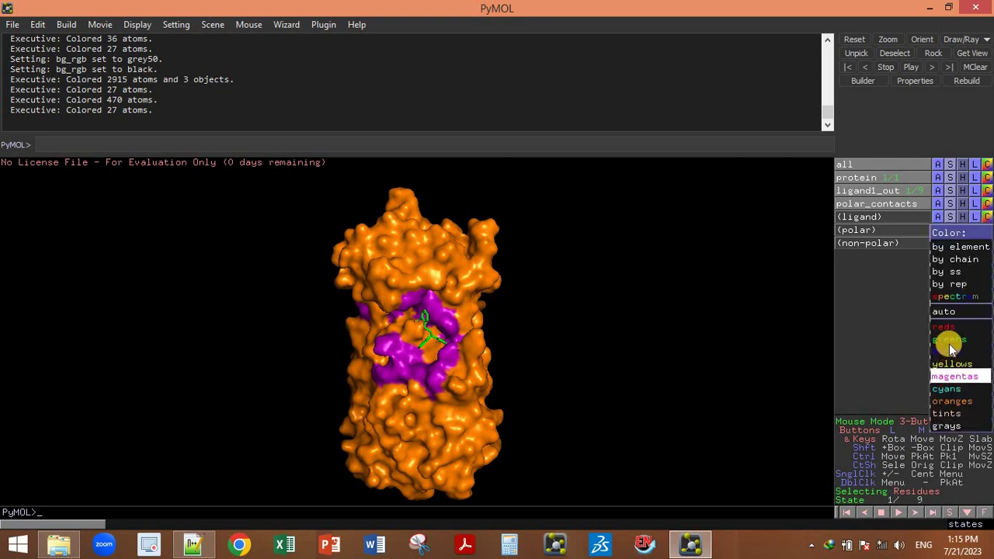
pyautogui.moveTo(950, 344)
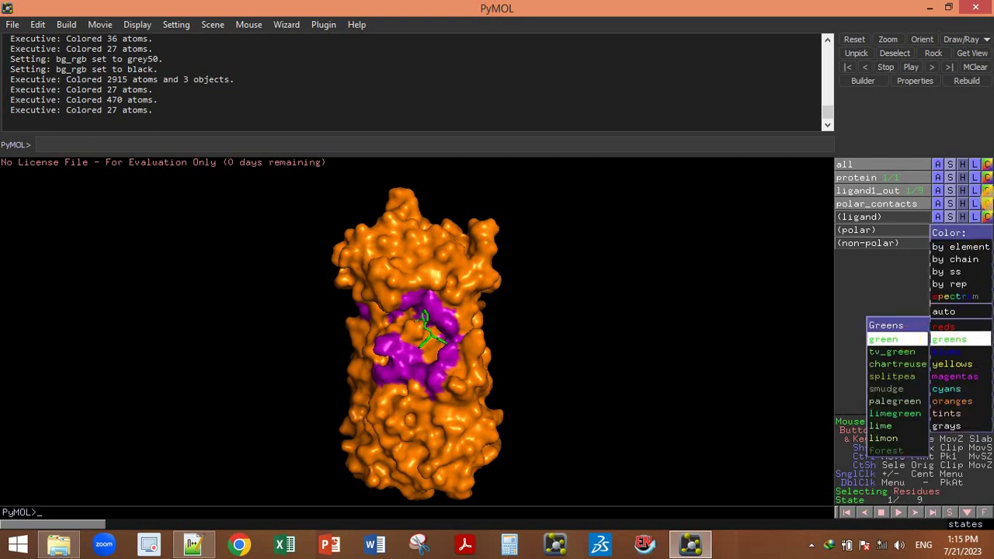
pyautogui.click(893, 340)
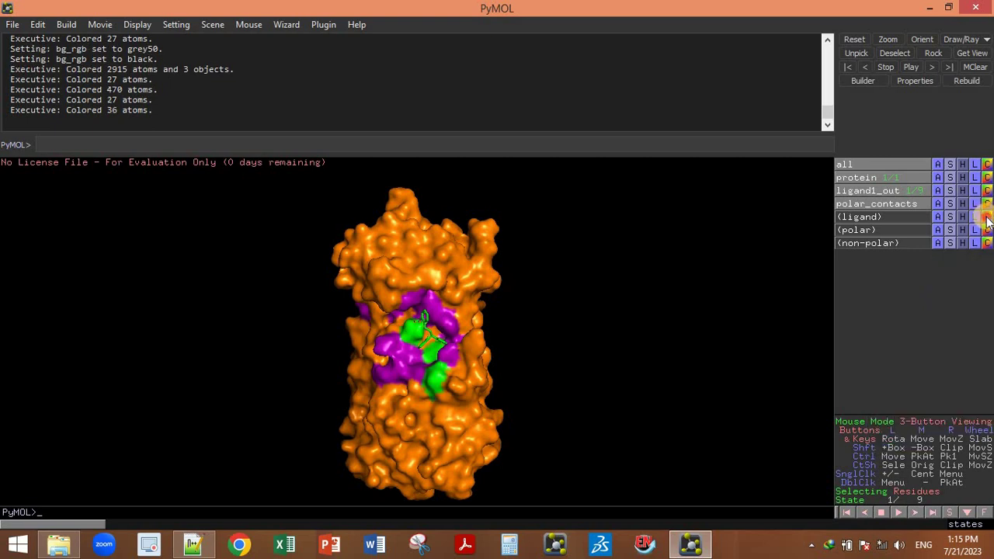
pyautogui.click(987, 221)
pyautogui.moveTo(950, 333)
pyautogui.click(904, 342)
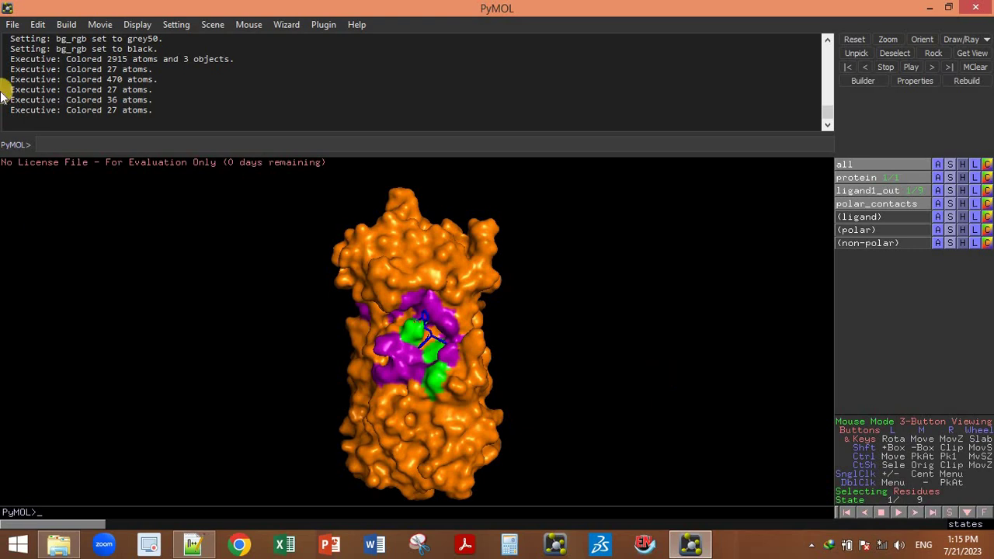
# Export the current view as a PNG image named image in the docked-files folder.
pyautogui.click(12, 25)
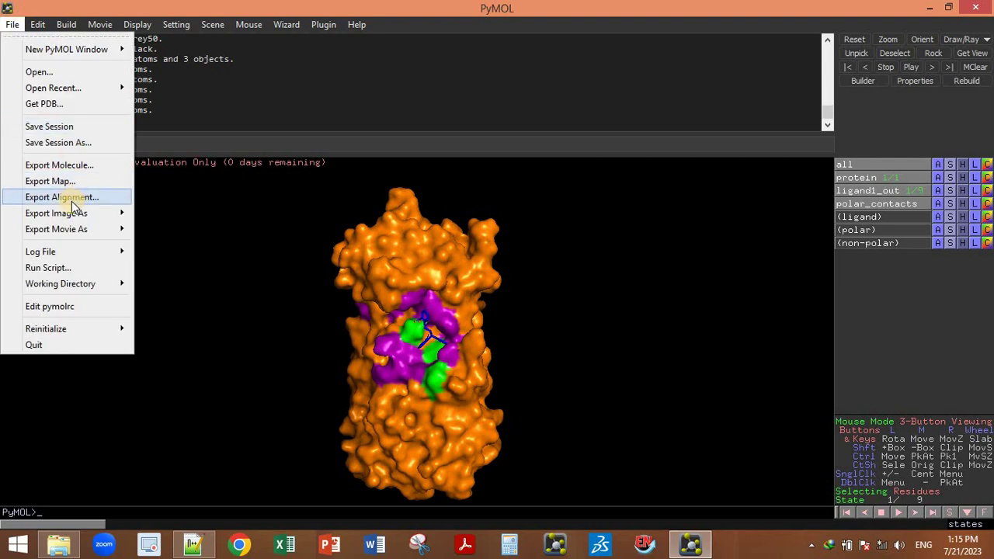
pyautogui.moveTo(60, 211)
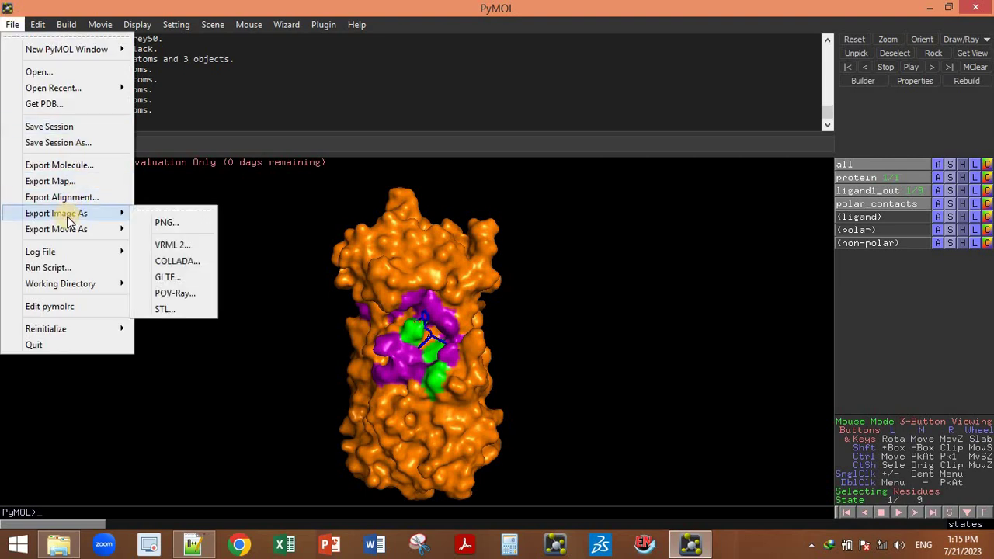
pyautogui.click(166, 224)
pyautogui.click(460, 327)
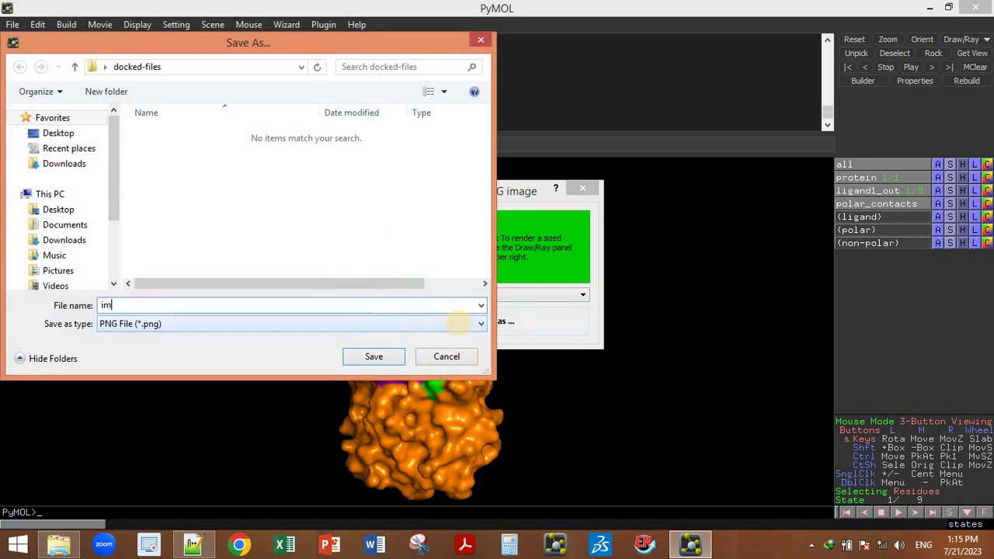
pyautogui.write('image')
pyautogui.click(194, 305)
pyautogui.click(375, 356)
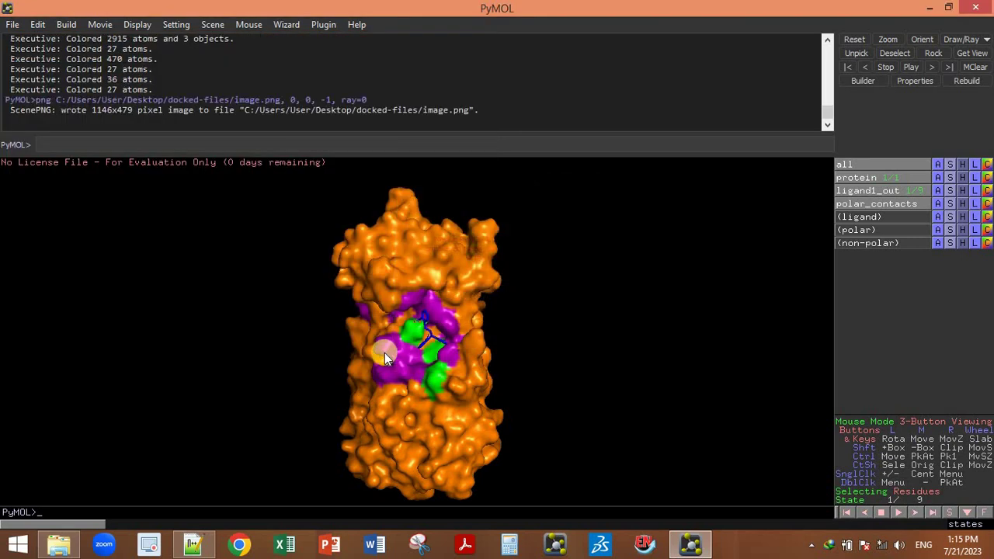
# Open the exported image from the docked-files folder, inspect it maximized, close it and return to PyMOL.
pyautogui.click(61, 545)
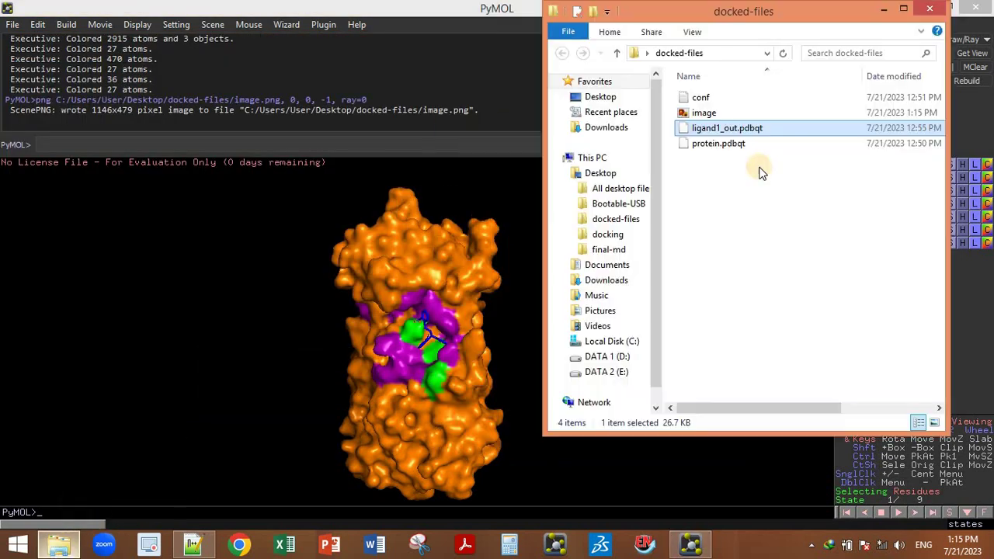
pyautogui.click(712, 114)
pyautogui.doubleClick(714, 113)
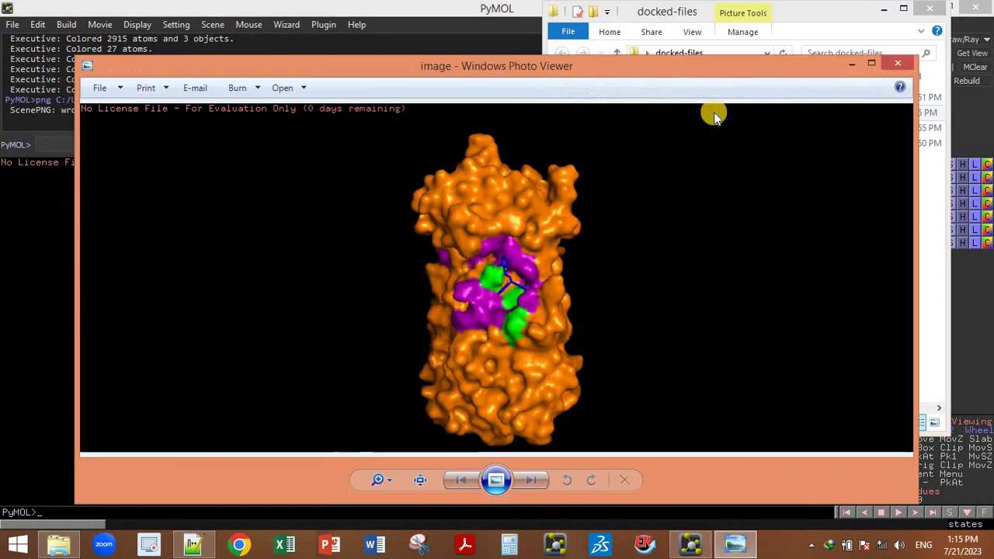
pyautogui.click(872, 65)
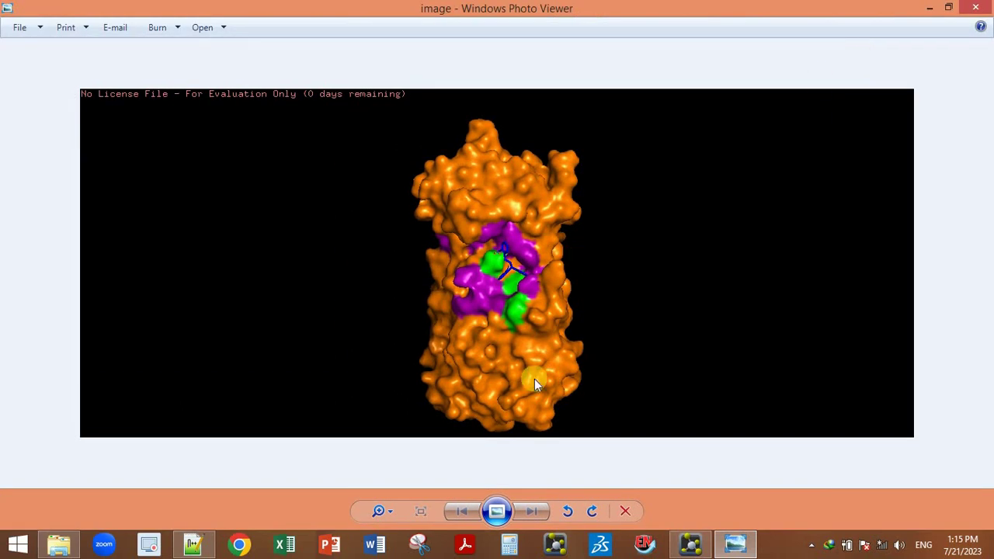
pyautogui.click(975, 7)
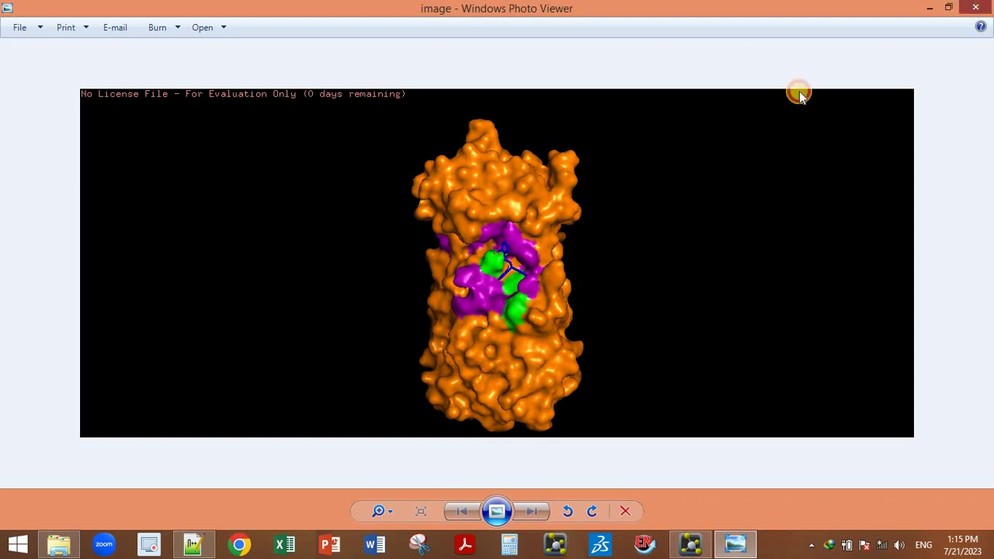
pyautogui.click(364, 201)
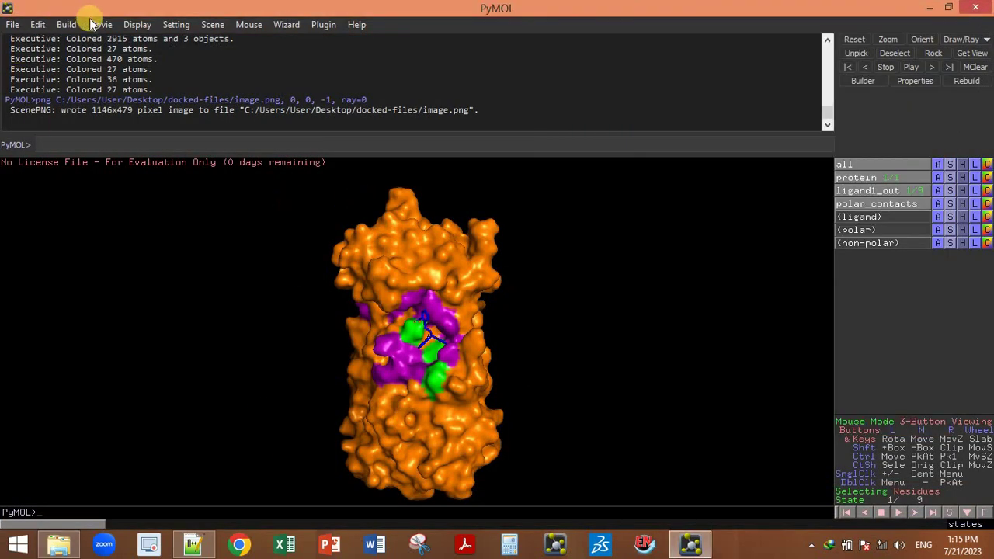
# Try a white background behind the complex and set it back to black.
pyautogui.click(137, 24)
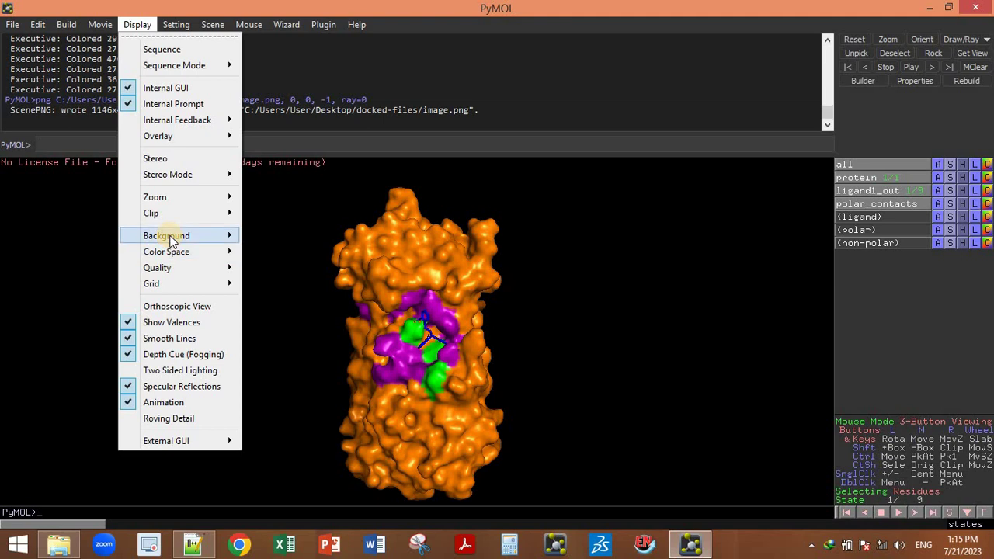
pyautogui.moveTo(169, 236)
pyautogui.click(276, 284)
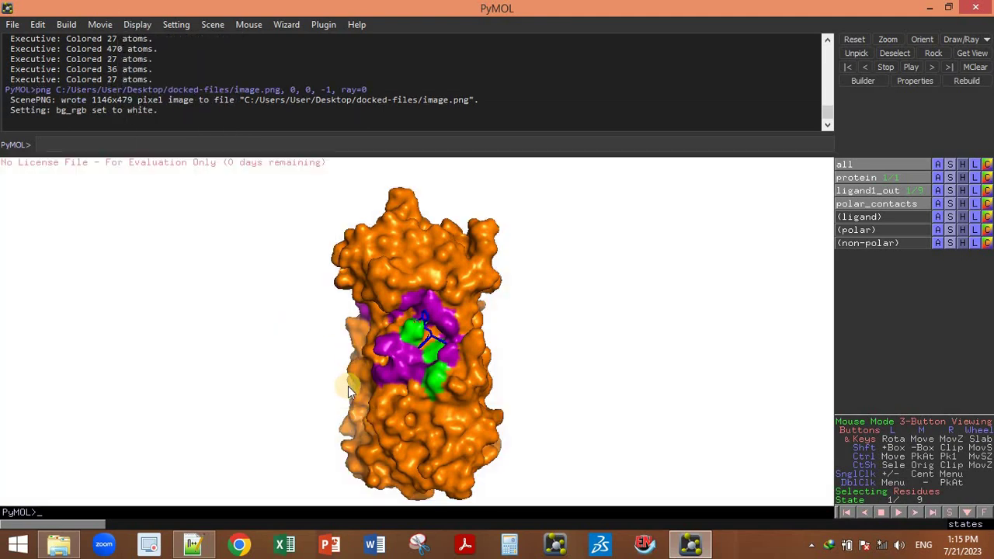
pyautogui.moveTo(351, 428); pyautogui.dragTo(393, 417)
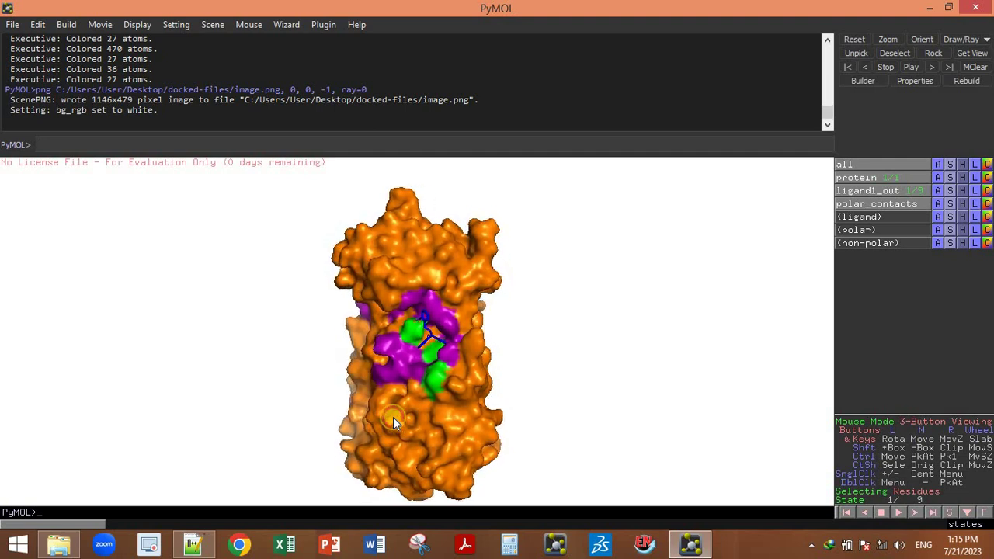
pyautogui.click(138, 24)
pyautogui.moveTo(215, 238)
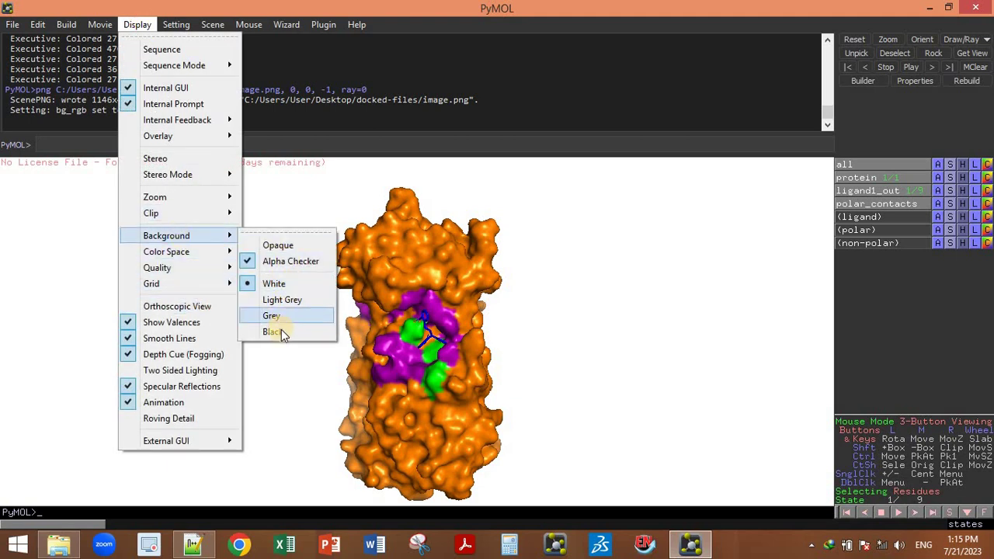
pyautogui.click(273, 332)
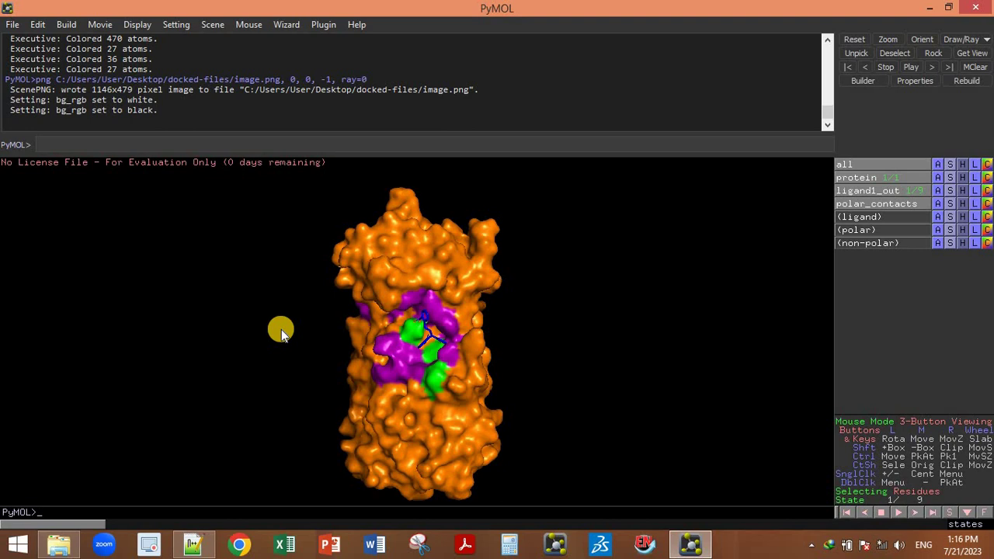
# Open the save and export commands for the colored complex.
pyautogui.click(13, 24)
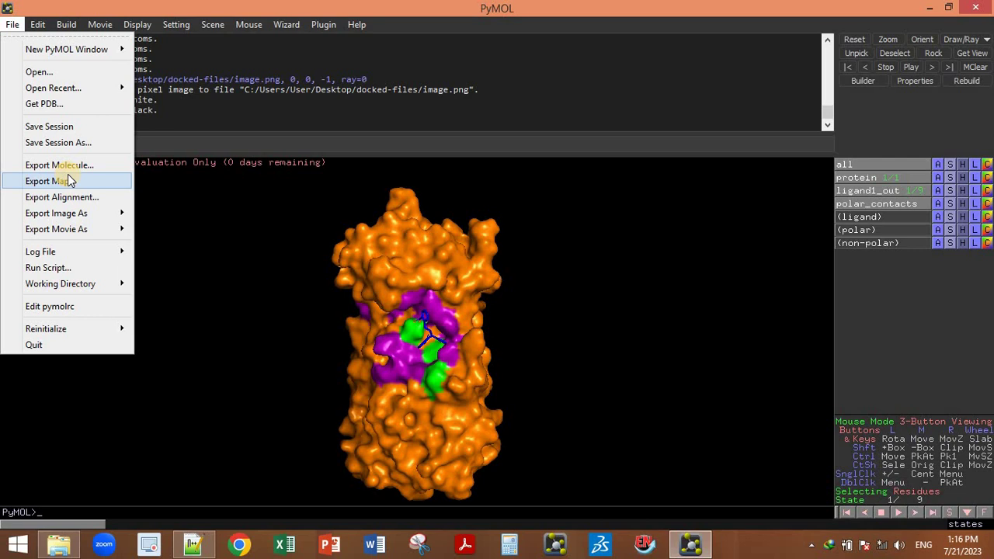